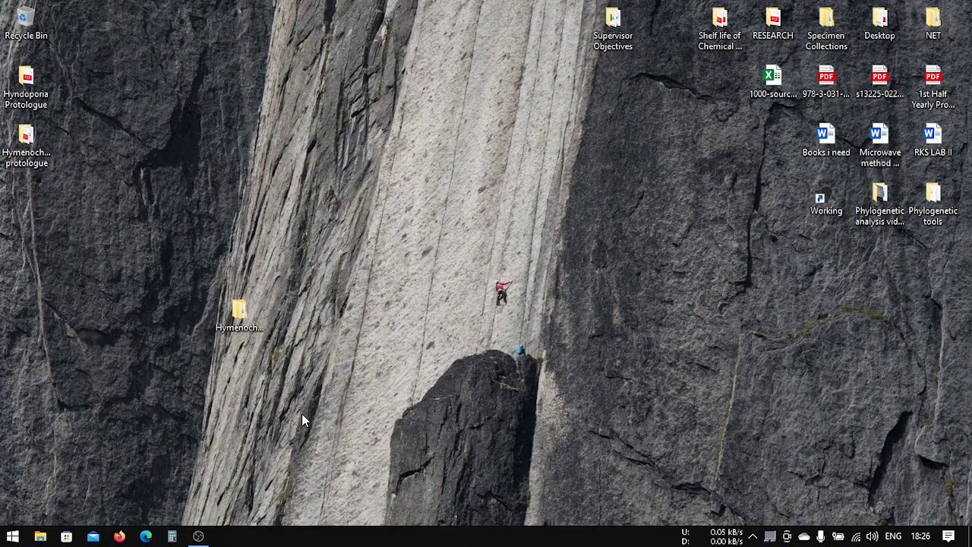
Switch to Firefox, search Google for NCBI in a new tab and open the National Center for Biotechnology Information site
{"action": "left_click", "coordinate": [120, 536]}
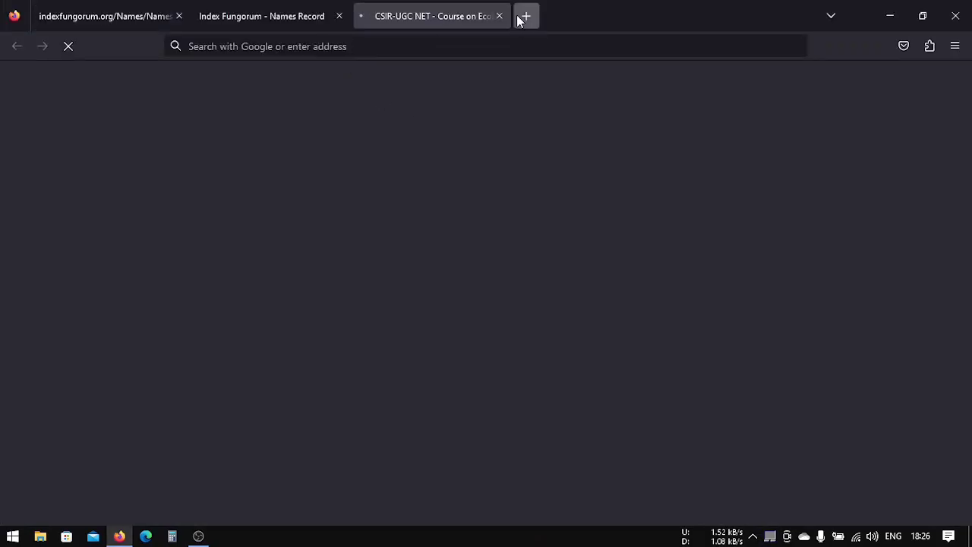
{"action": "left_click", "coordinate": [523, 15]}
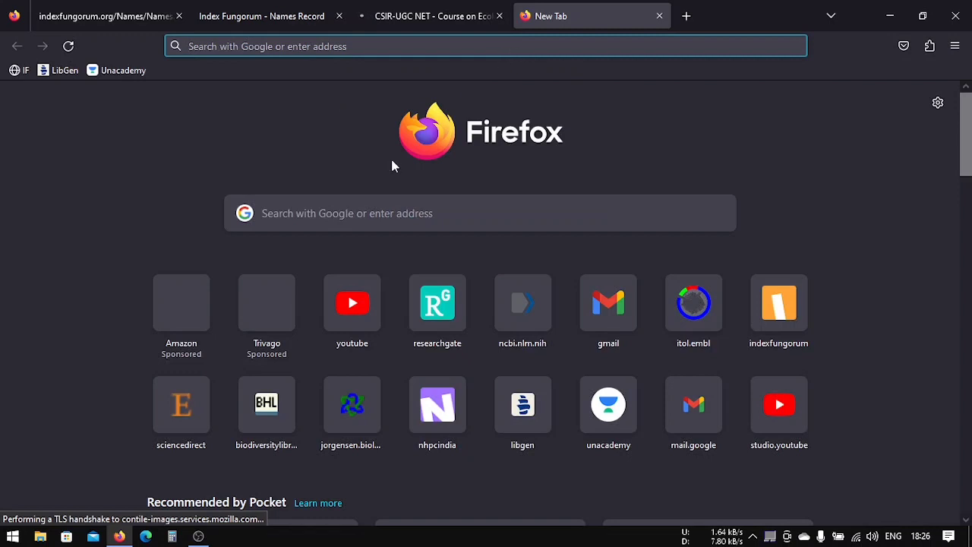
{"action": "left_click", "coordinate": [366, 214]}
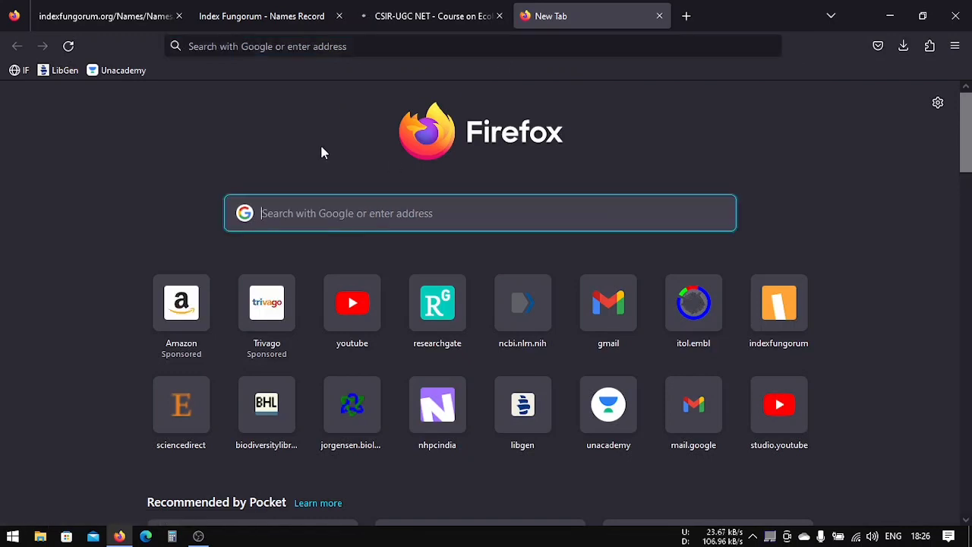
{"action": "type", "text": "NCBI"}
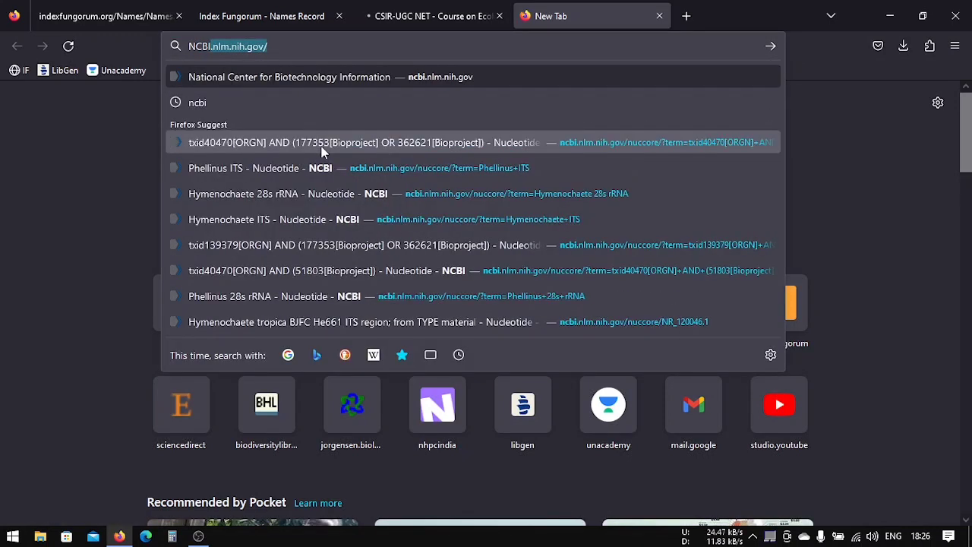
{"action": "key", "text": "BackSpace"}
{"action": "key", "text": "Return"}
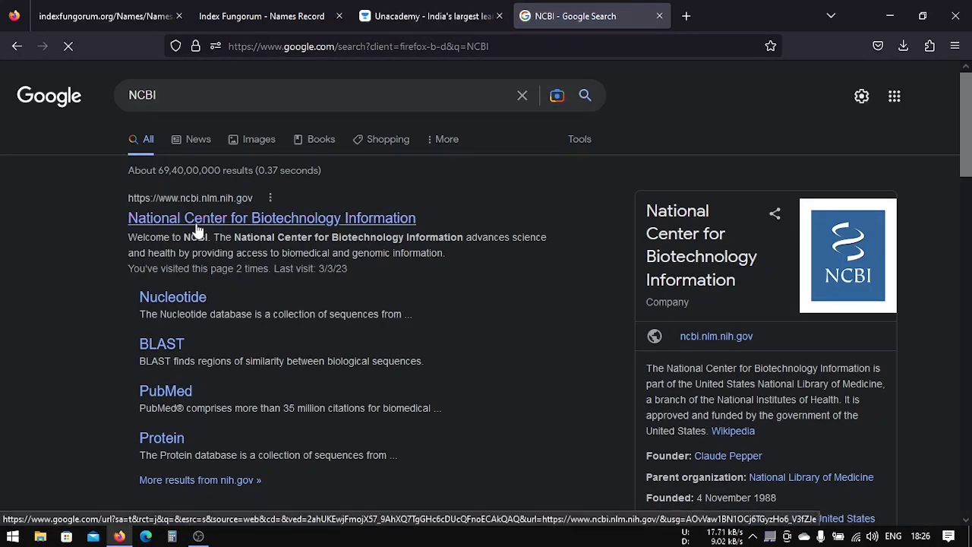
{"action": "left_click", "coordinate": [196, 224]}
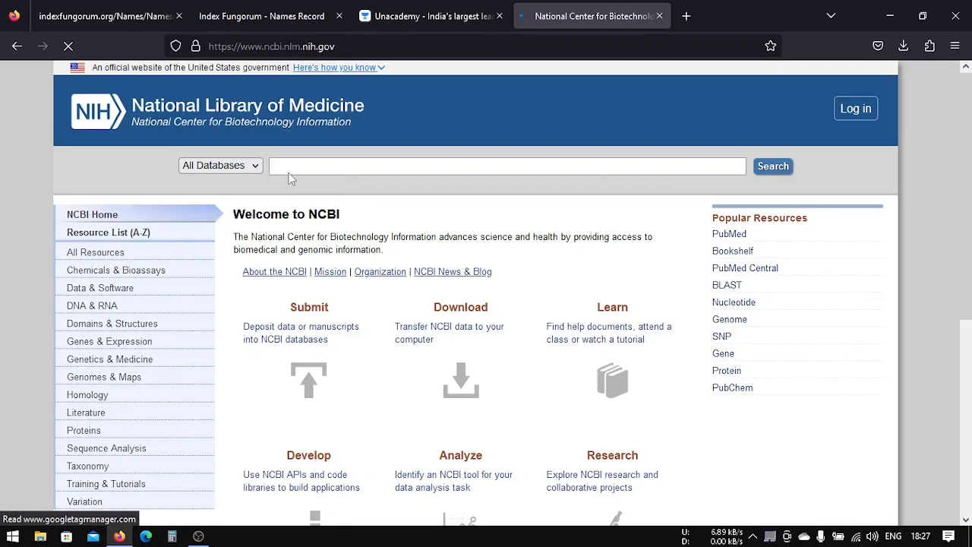
Decline the visit survey and set the search database to Nucleotide
{"action": "left_click", "coordinate": [238, 166]}
{"action": "scroll", "coordinate": [232, 273], "scroll_direction": "down", "scroll_amount": 5}
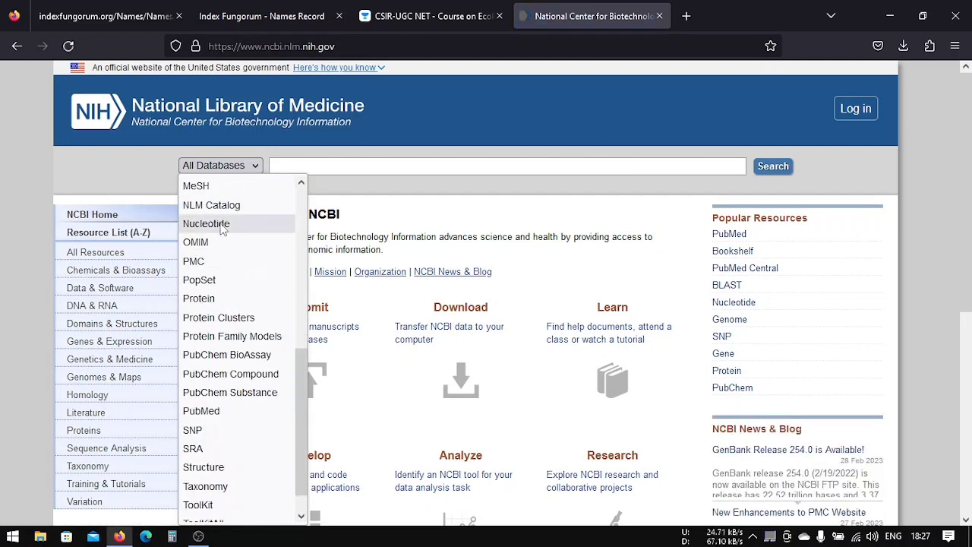
{"action": "scroll", "coordinate": [220, 228], "scroll_direction": "up", "scroll_amount": 4}
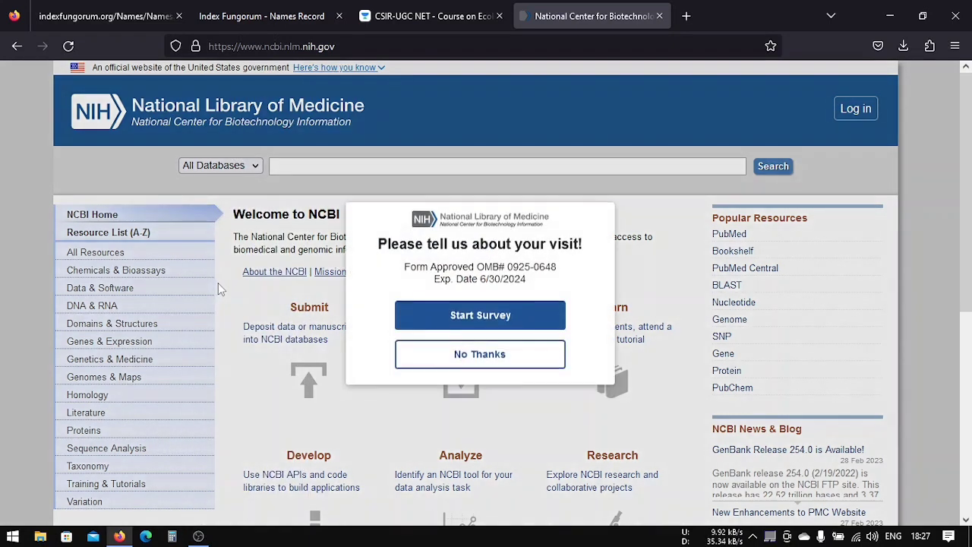
{"action": "left_click", "coordinate": [499, 362]}
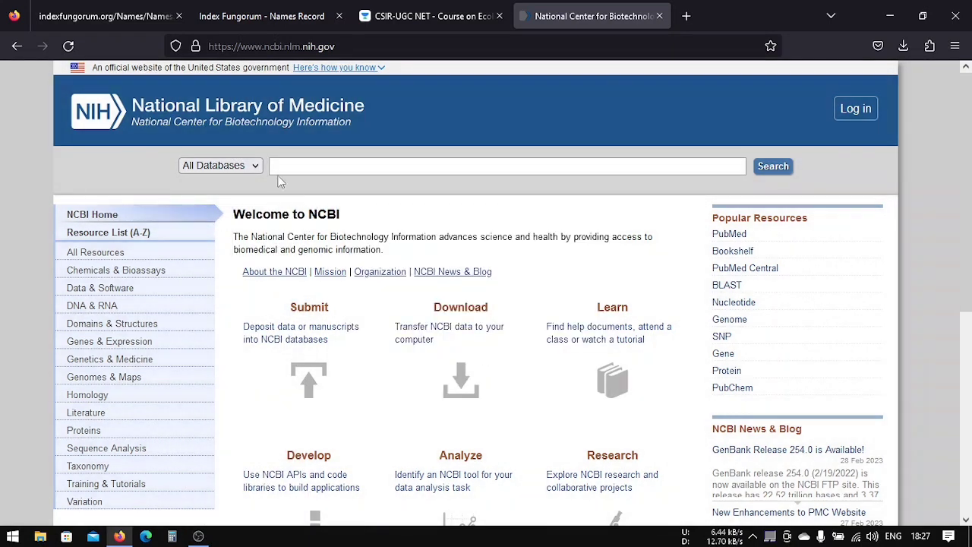
{"action": "left_click", "coordinate": [257, 168]}
{"action": "scroll", "coordinate": [237, 386], "scroll_direction": "down", "scroll_amount": 3}
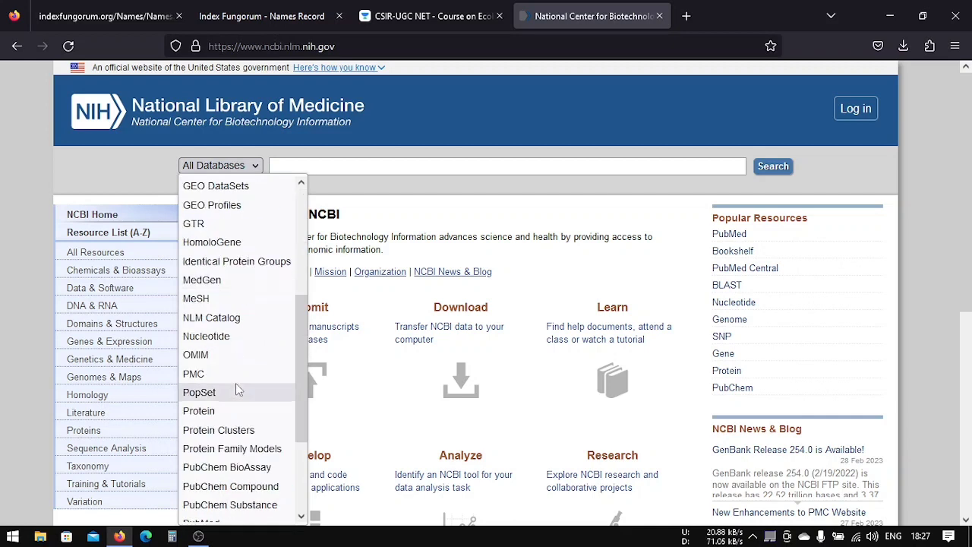
{"action": "left_click", "coordinate": [226, 338]}
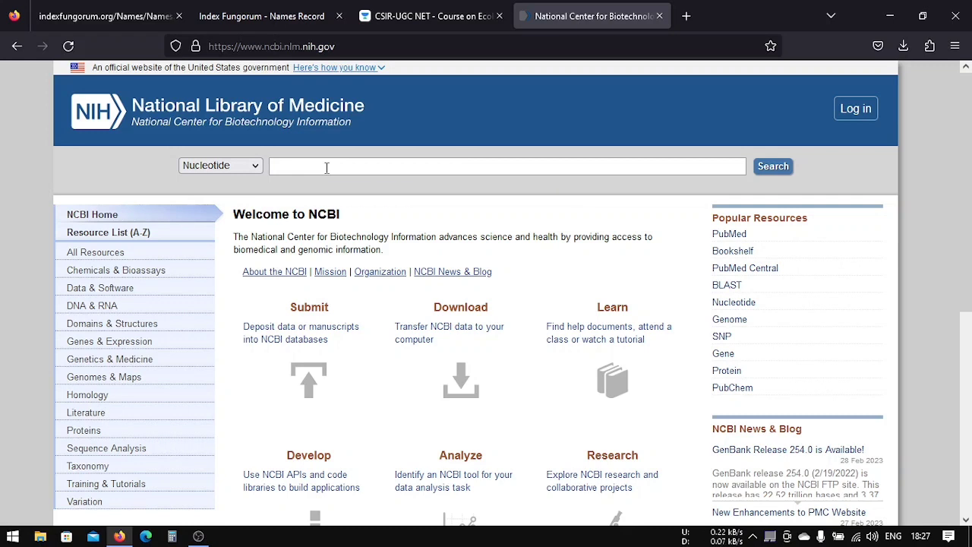
Search the Nucleotide database for Hymenochaete ITS
{"action": "type", "text": "Hymenochaete"}
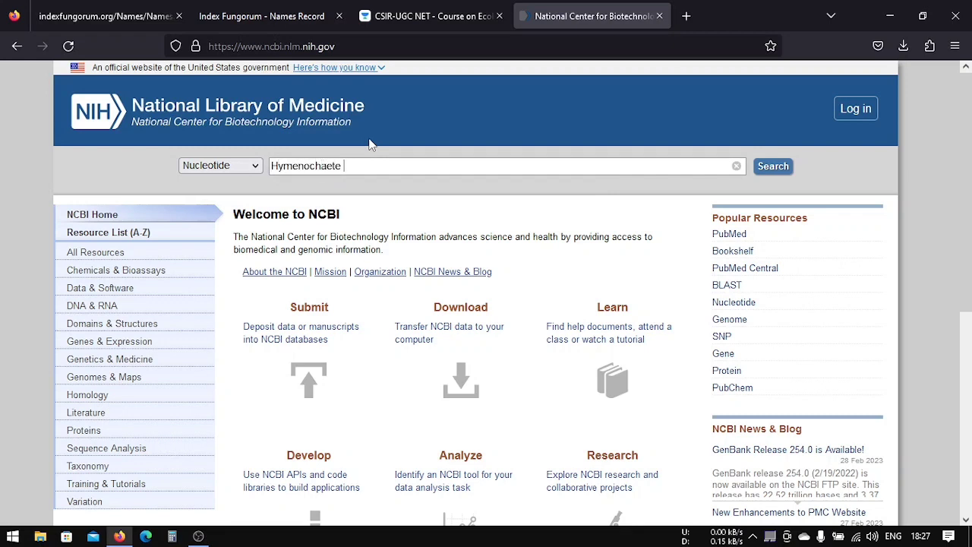
{"action": "type", "text": "ITS"}
{"action": "key", "text": "Return"}
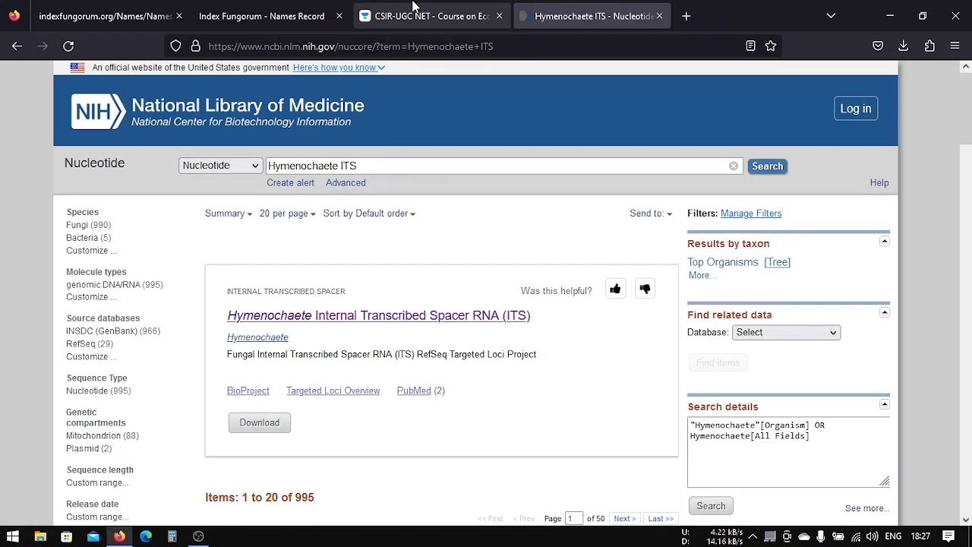
Look through the Hymenochaete ITS results and set the list to 200 items per page
{"action": "scroll", "coordinate": [381, 252], "scroll_direction": "down", "scroll_amount": 3}
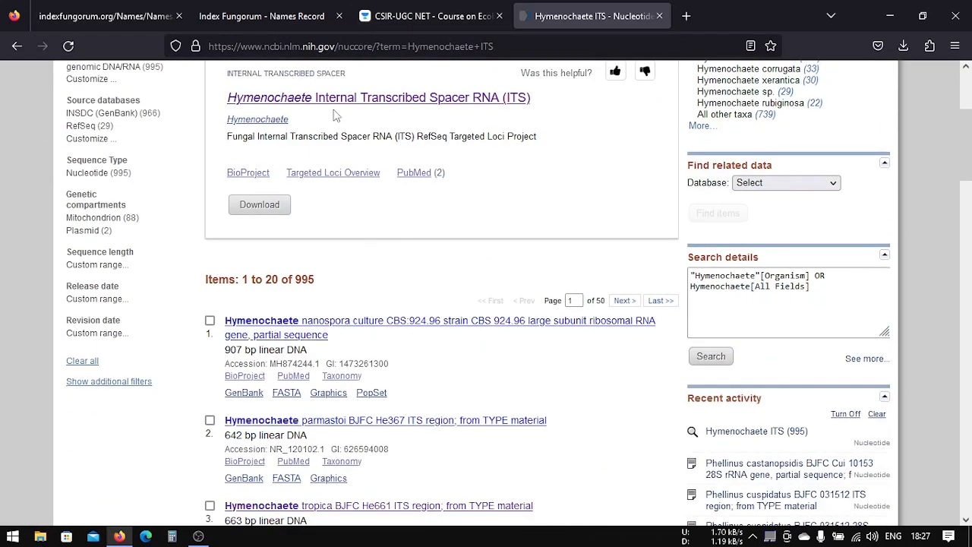
{"action": "scroll", "coordinate": [323, 263], "scroll_direction": "down", "scroll_amount": 1}
{"action": "scroll", "coordinate": [323, 260], "scroll_direction": "up", "scroll_amount": 3}
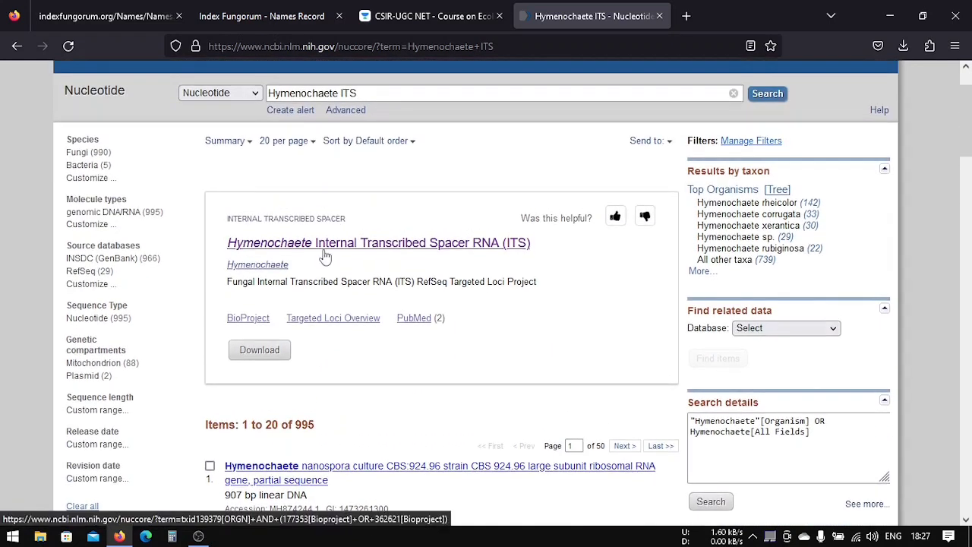
{"action": "scroll", "coordinate": [325, 258], "scroll_direction": "down", "scroll_amount": 2}
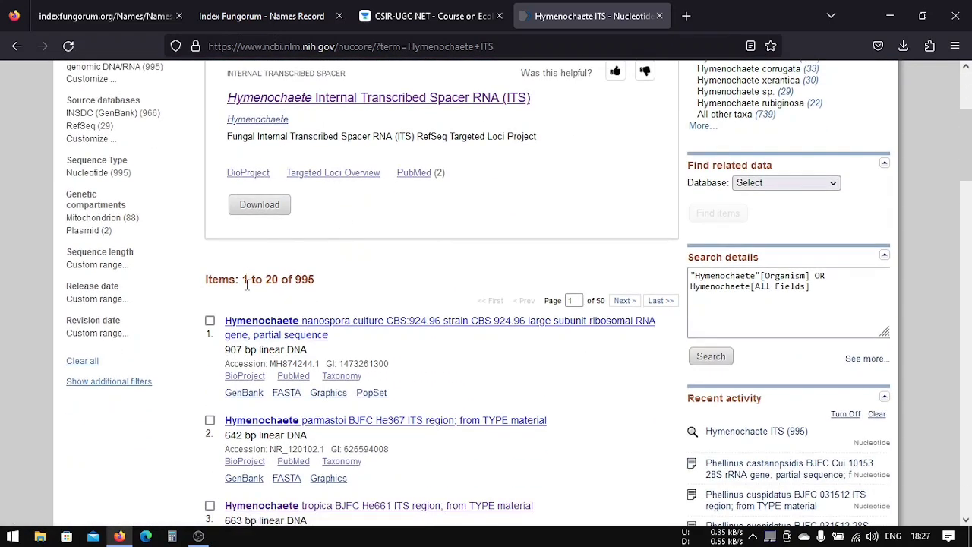
{"action": "left_click_drag", "start_coordinate": [245, 281], "coordinate": [315, 282]}
{"action": "scroll", "coordinate": [315, 251], "scroll_direction": "down", "scroll_amount": 10}
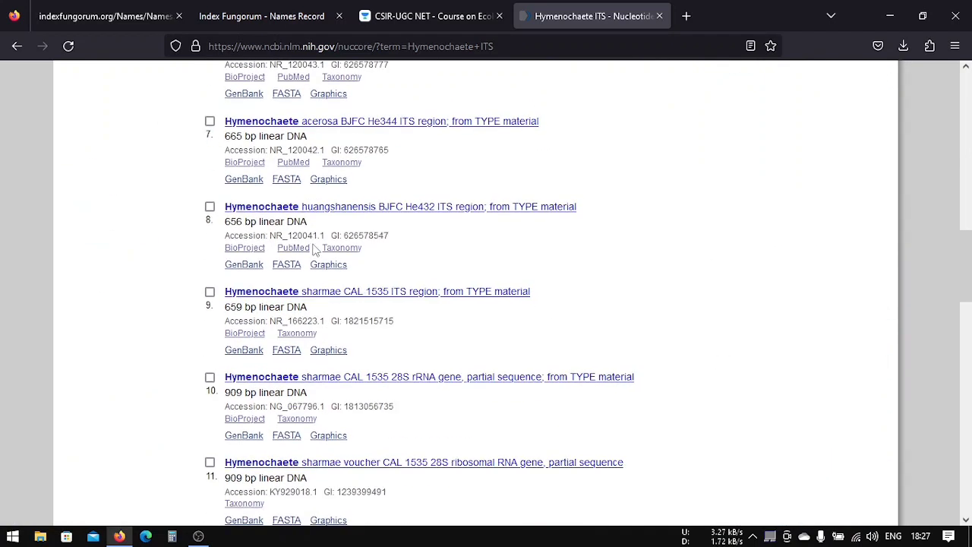
{"action": "scroll", "coordinate": [315, 251], "scroll_direction": "down", "scroll_amount": 15}
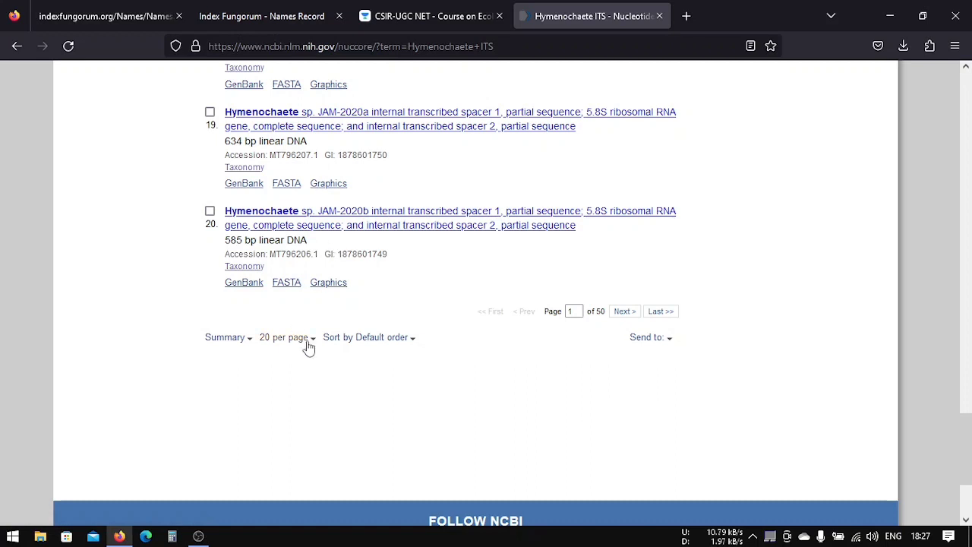
{"action": "left_click", "coordinate": [308, 339]}
{"action": "left_click", "coordinate": [236, 321]}
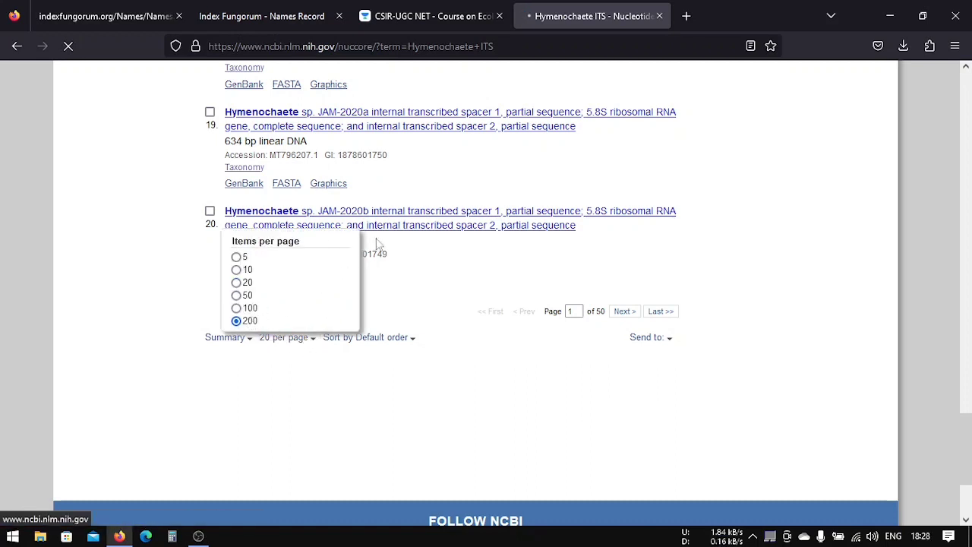
Open the NCBI home page in a new browser tab and switch to it
{"action": "scroll", "coordinate": [425, 175], "scroll_direction": "up", "scroll_amount": 10}
{"action": "scroll", "coordinate": [434, 184], "scroll_direction": "up", "scroll_amount": 12}
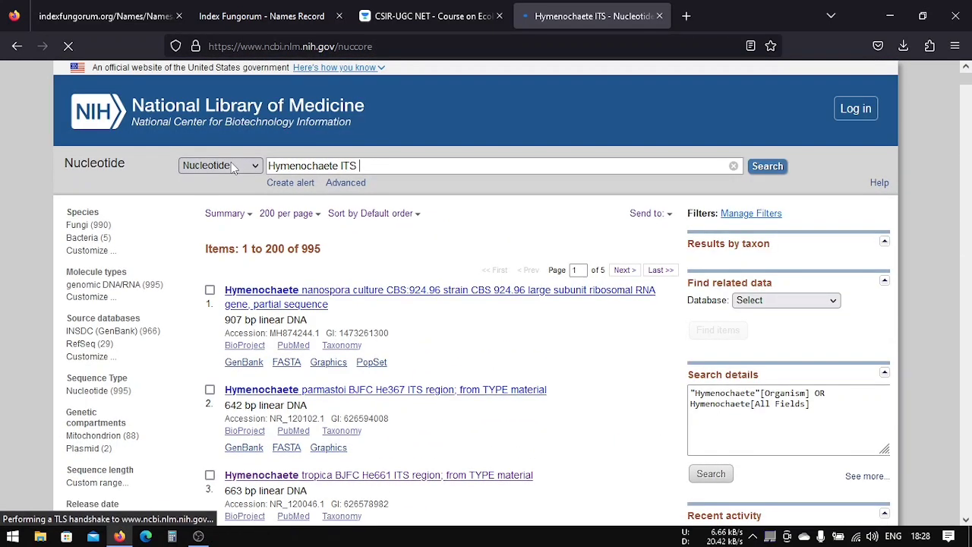
{"action": "middle_click", "coordinate": [267, 119]}
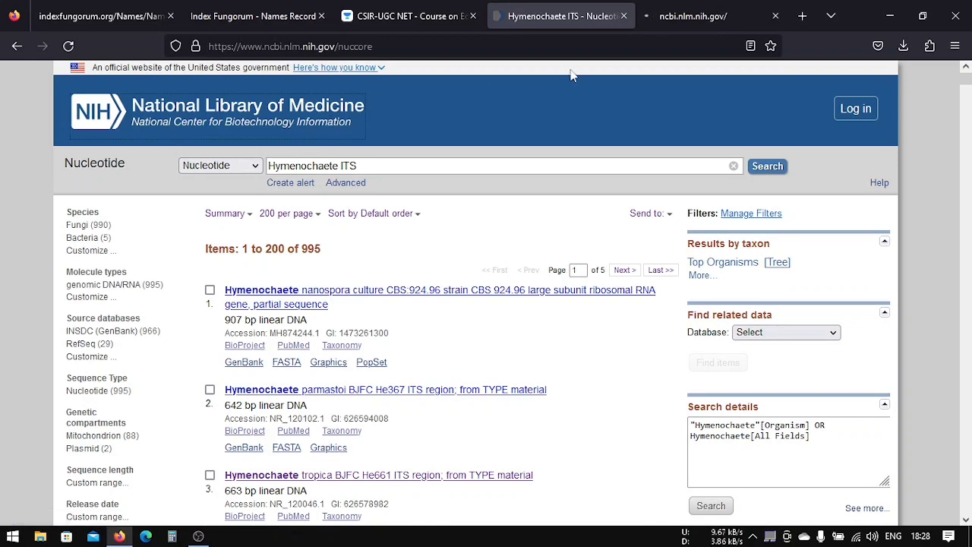
{"action": "key", "text": "ctrl+Tab"}
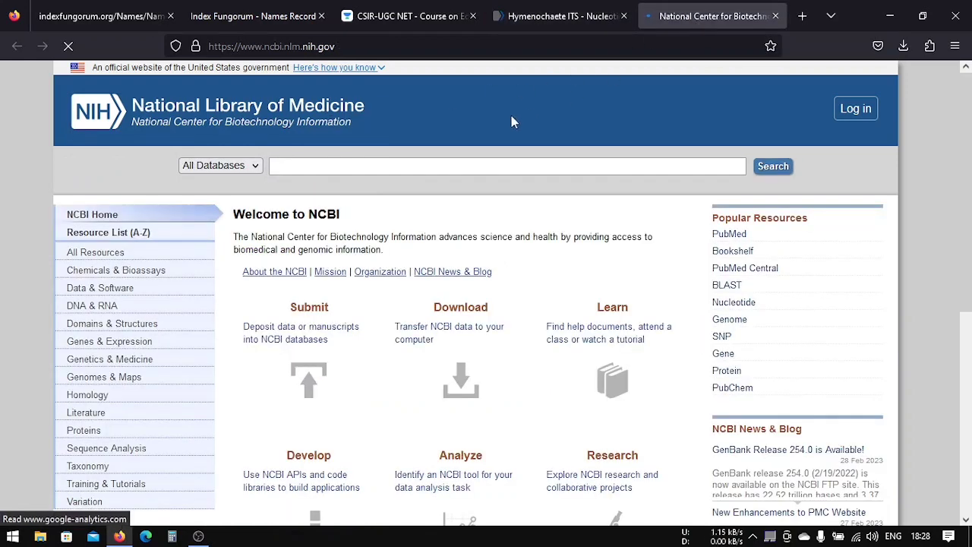
{"action": "left_click", "coordinate": [220, 165]}
{"action": "scroll", "coordinate": [250, 304], "scroll_direction": "down", "scroll_amount": 5}
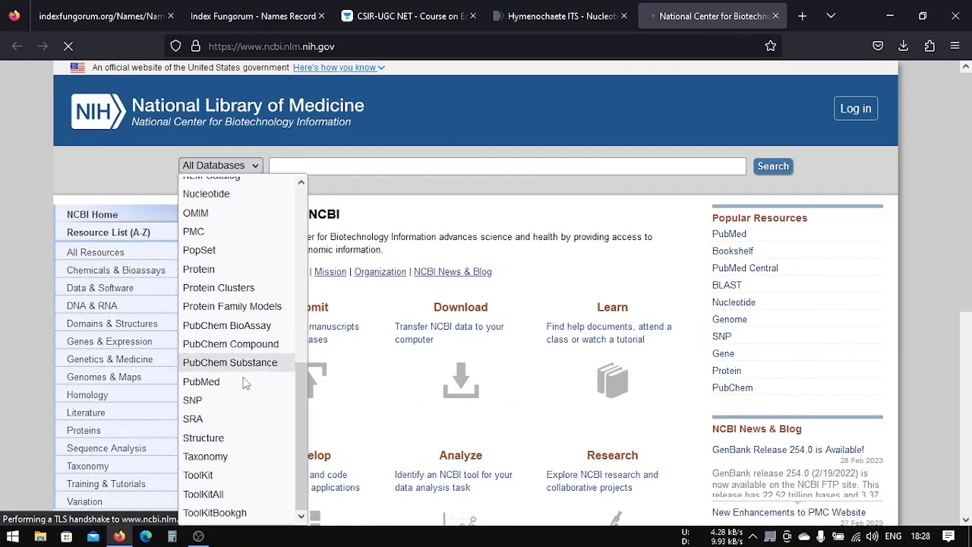
{"action": "left_click", "coordinate": [228, 194]}
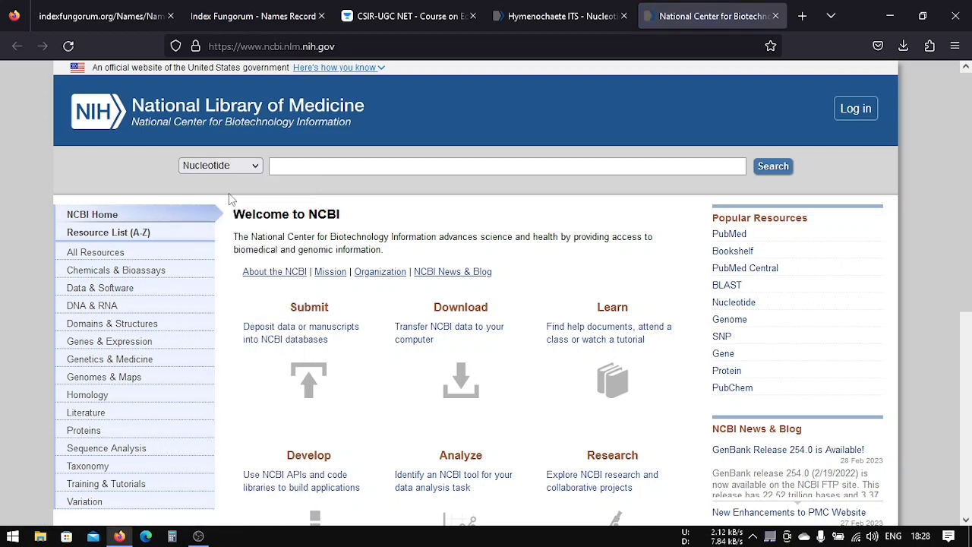
{"action": "left_click", "coordinate": [225, 167]}
{"action": "scroll", "coordinate": [222, 228], "scroll_direction": "up", "scroll_amount": 2}
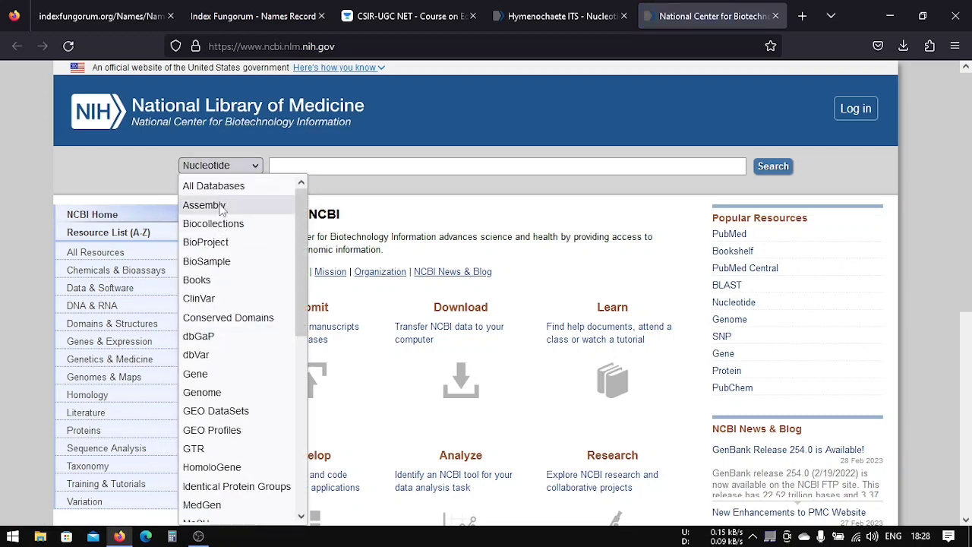
{"action": "left_click", "coordinate": [218, 188]}
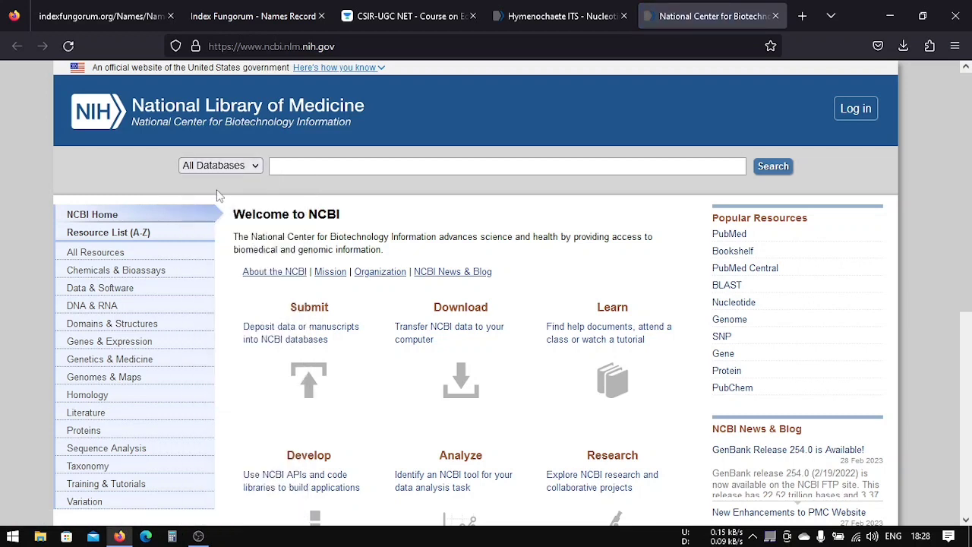
Search all NCBI databases for Hymenochaete 28s rRNA
{"action": "left_click", "coordinate": [322, 165]}
{"action": "type", "text": "Hymenochaete"}
{"action": "key", "text": "BackSpace"}
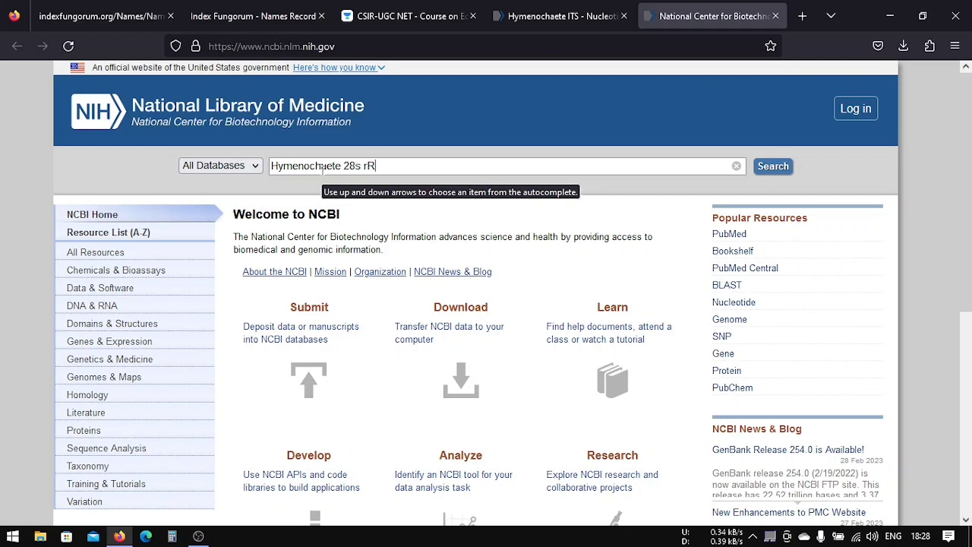
{"action": "left_click", "coordinate": [773, 166]}
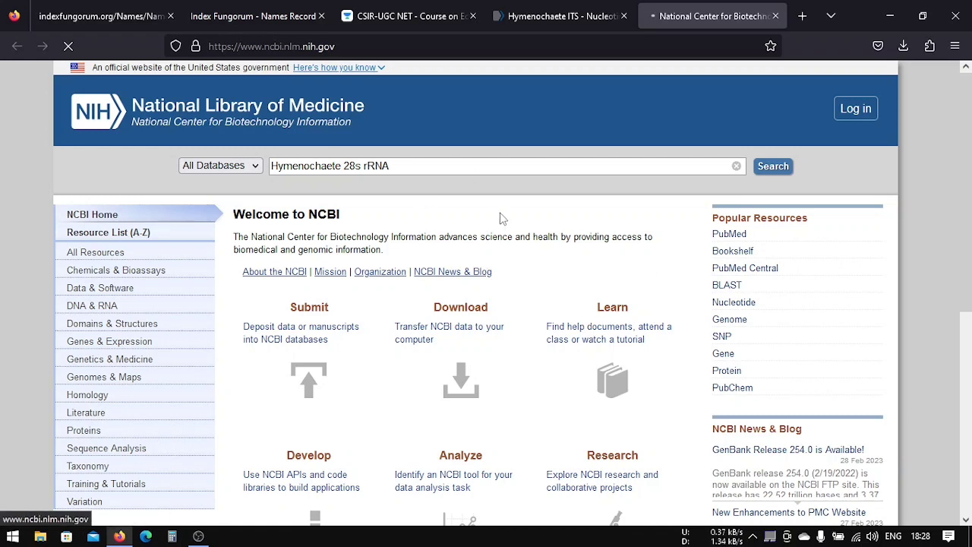
Examine the result counts per database for Hymenochaete 28s rRNA, including PubMed Central, Protein and Nucleotide
{"action": "scroll", "coordinate": [213, 301], "scroll_direction": "down", "scroll_amount": 2}
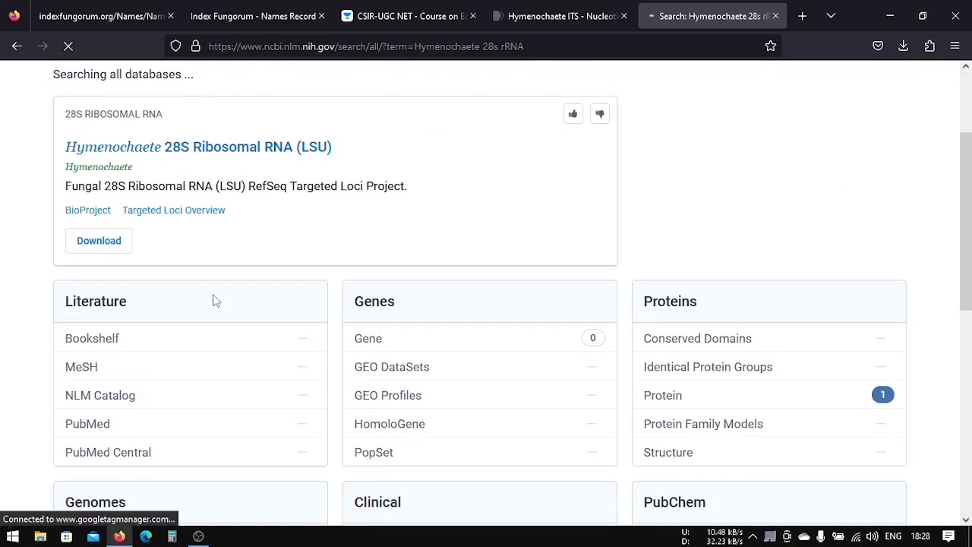
{"action": "scroll", "coordinate": [213, 301], "scroll_direction": "down", "scroll_amount": 5}
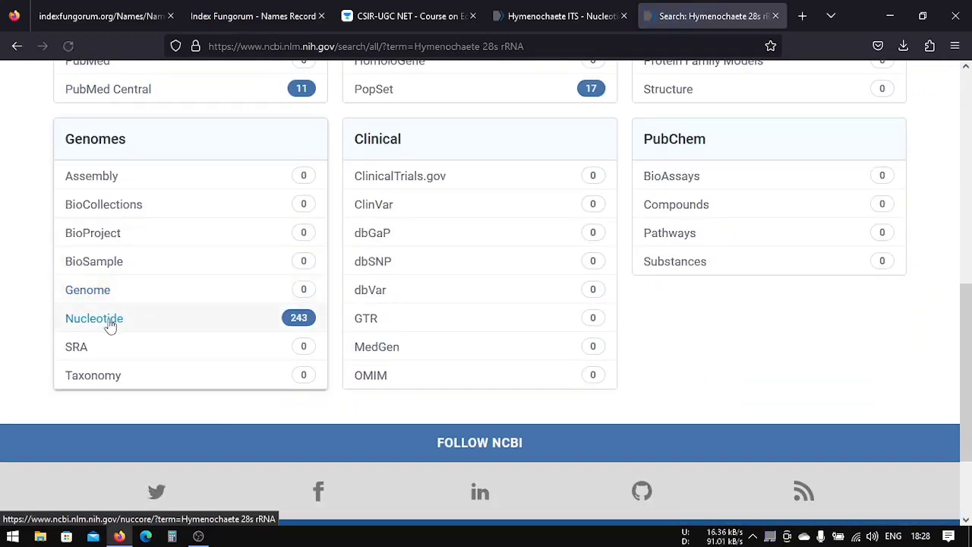
{"action": "scroll", "coordinate": [226, 195], "scroll_direction": "up", "scroll_amount": 4}
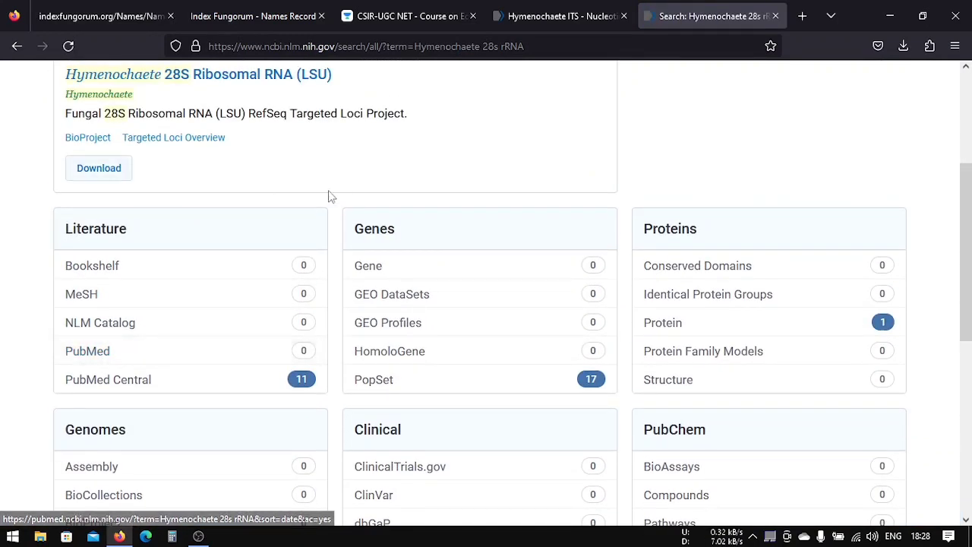
{"action": "scroll", "coordinate": [547, 228], "scroll_direction": "down", "scroll_amount": 3}
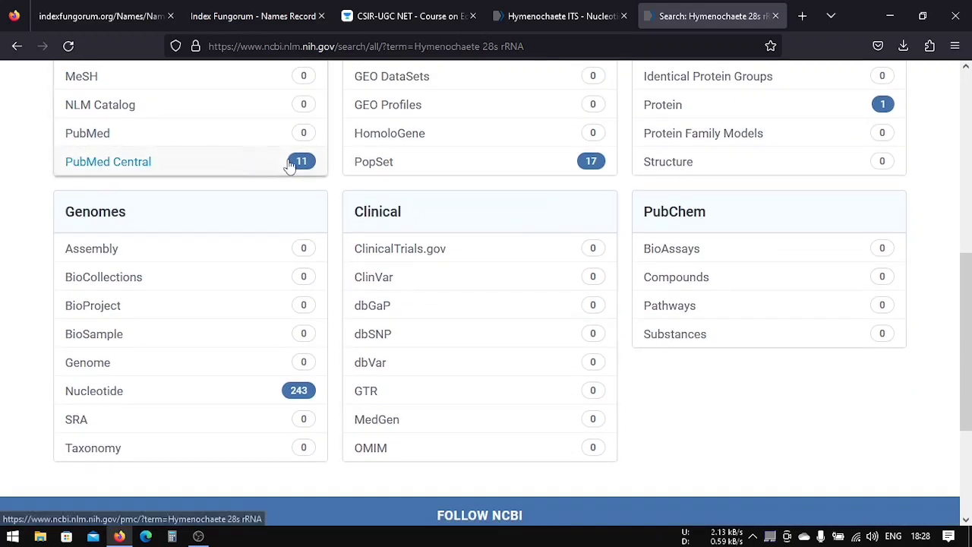
{"action": "scroll", "coordinate": [671, 163], "scroll_direction": "up", "scroll_amount": 1}
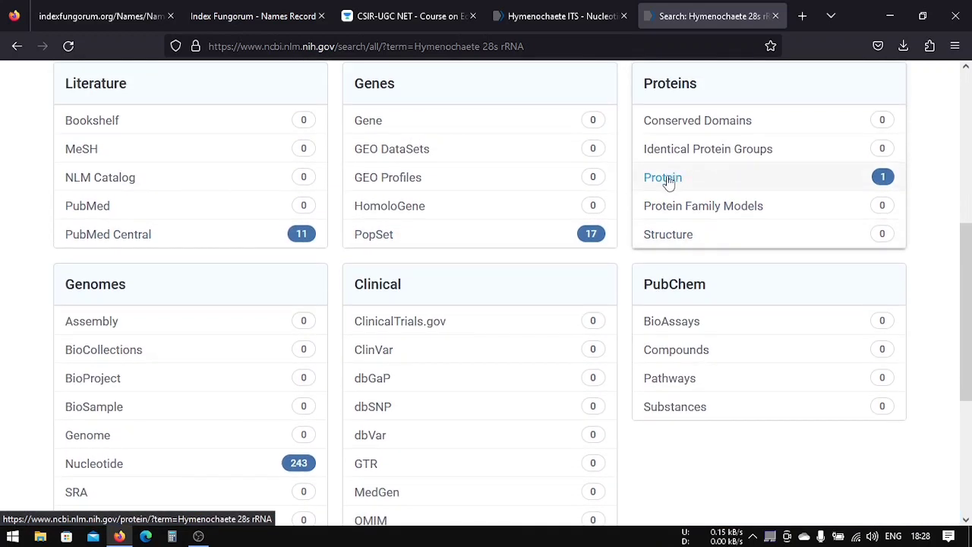
{"action": "scroll", "coordinate": [408, 267], "scroll_direction": "down", "scroll_amount": 1}
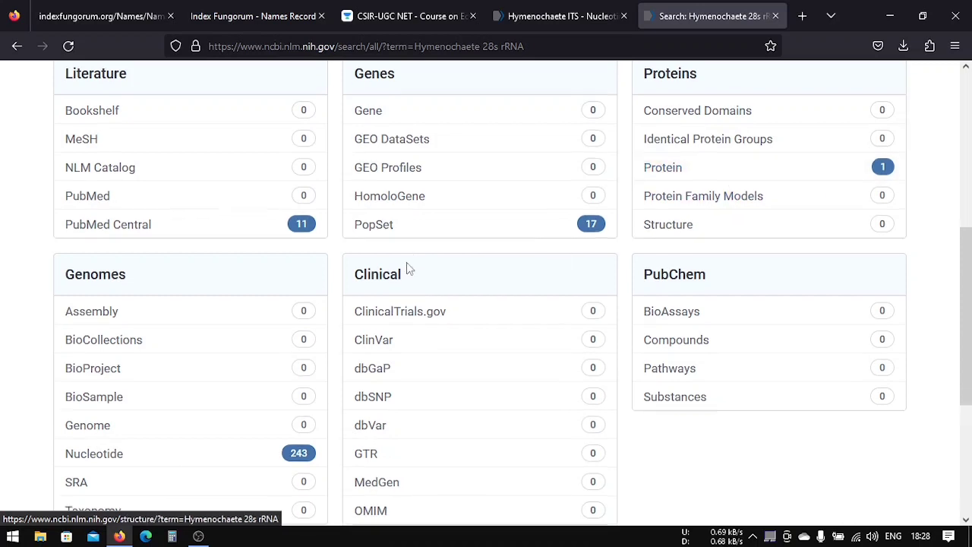
{"action": "scroll", "coordinate": [409, 267], "scroll_direction": "down", "scroll_amount": 2}
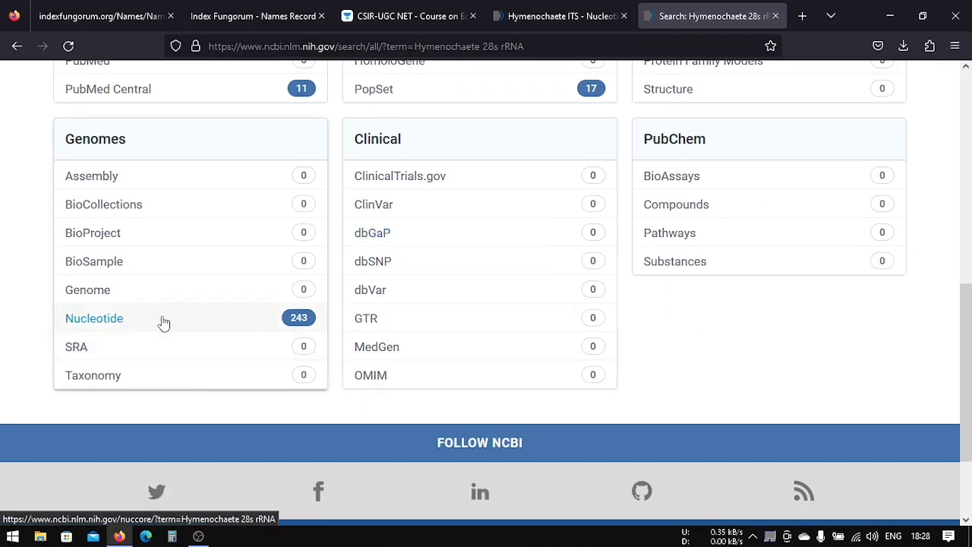
Open the Nucleotide results for Hymenochaete 28s rRNA and set the list to 200 items per page
{"action": "left_click", "coordinate": [96, 324]}
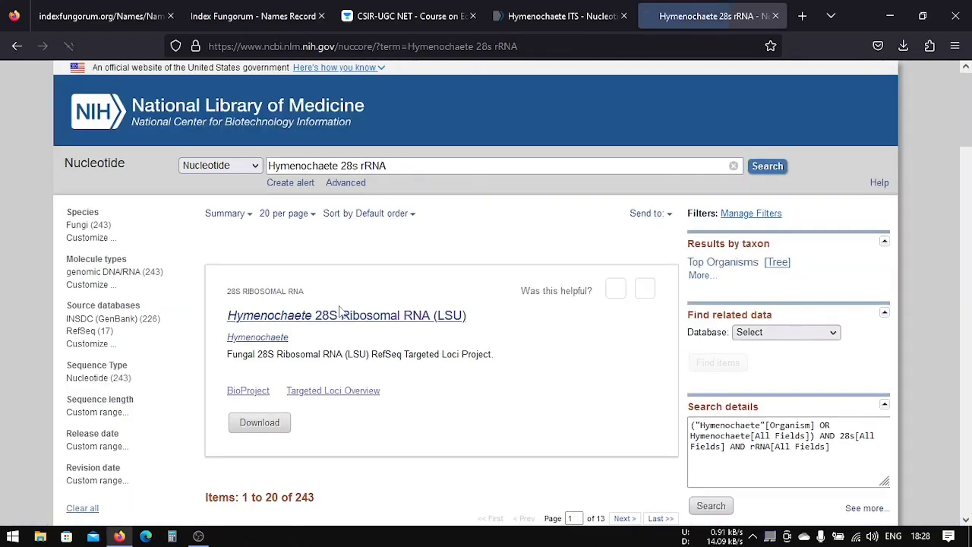
{"action": "scroll", "coordinate": [361, 296], "scroll_direction": "down", "scroll_amount": 3}
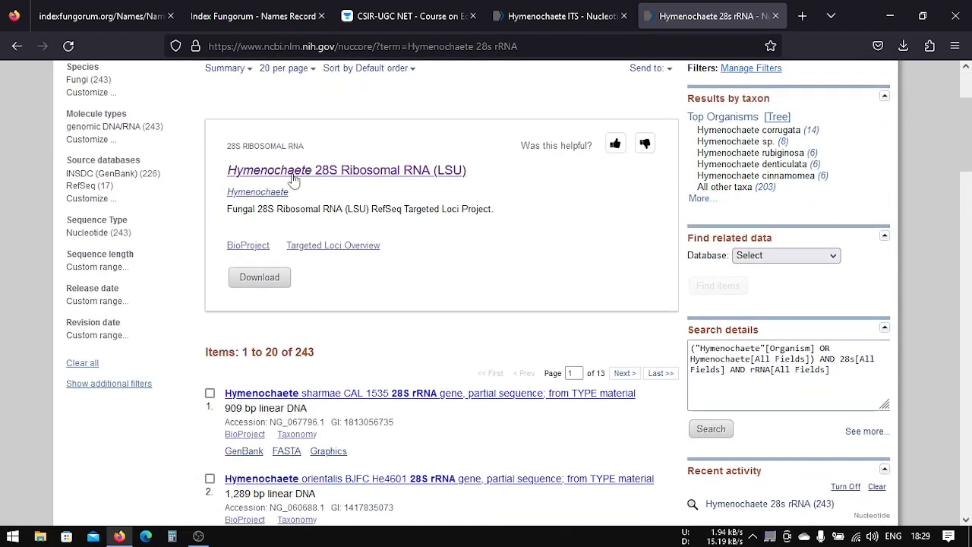
{"action": "scroll", "coordinate": [294, 294], "scroll_direction": "up", "scroll_amount": 3}
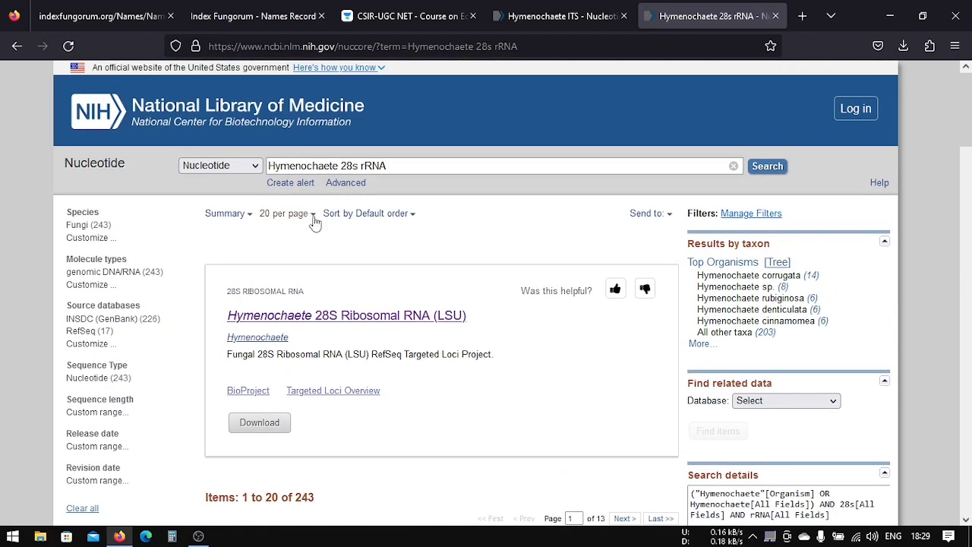
{"action": "left_click", "coordinate": [309, 215]}
{"action": "left_click", "coordinate": [249, 311]}
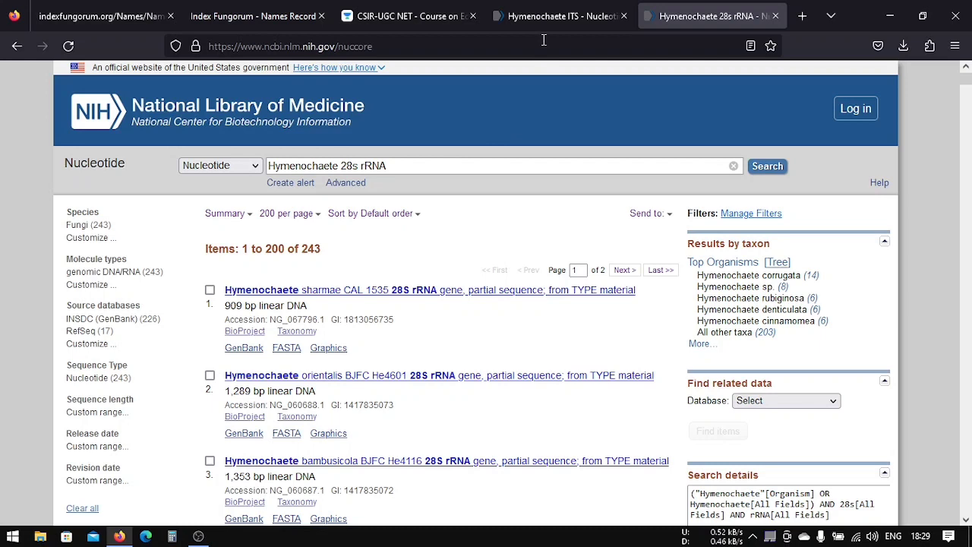
Switch to the Hymenochaete ITS results and select the Hymenochaete parmastoi BJFC He367 ITS region record
{"action": "left_click", "coordinate": [551, 14]}
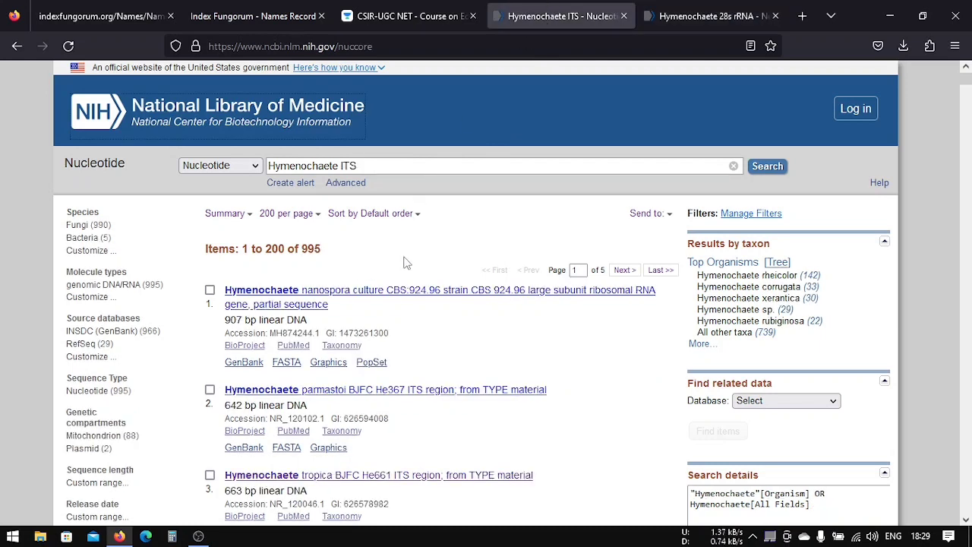
{"action": "scroll", "coordinate": [404, 275], "scroll_direction": "down", "scroll_amount": 3}
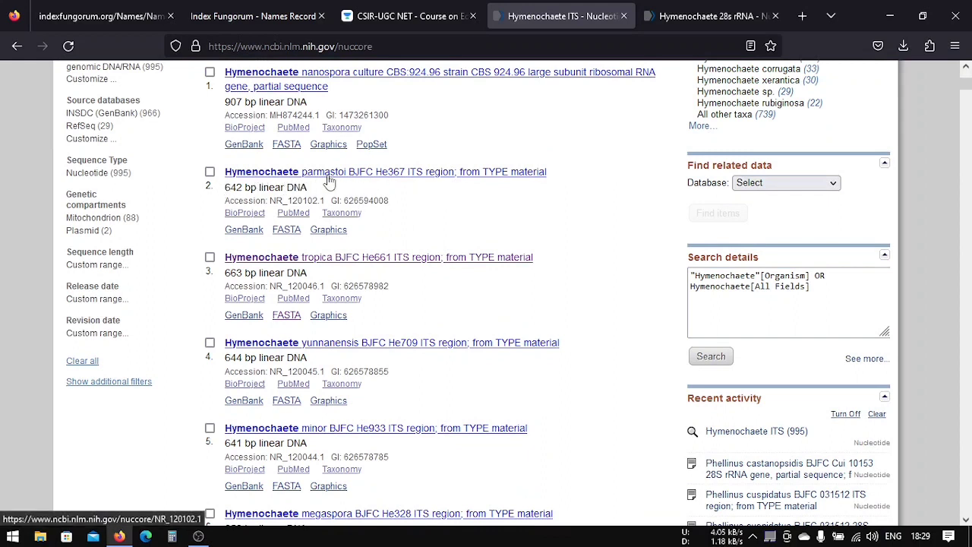
{"action": "left_click", "coordinate": [210, 172]}
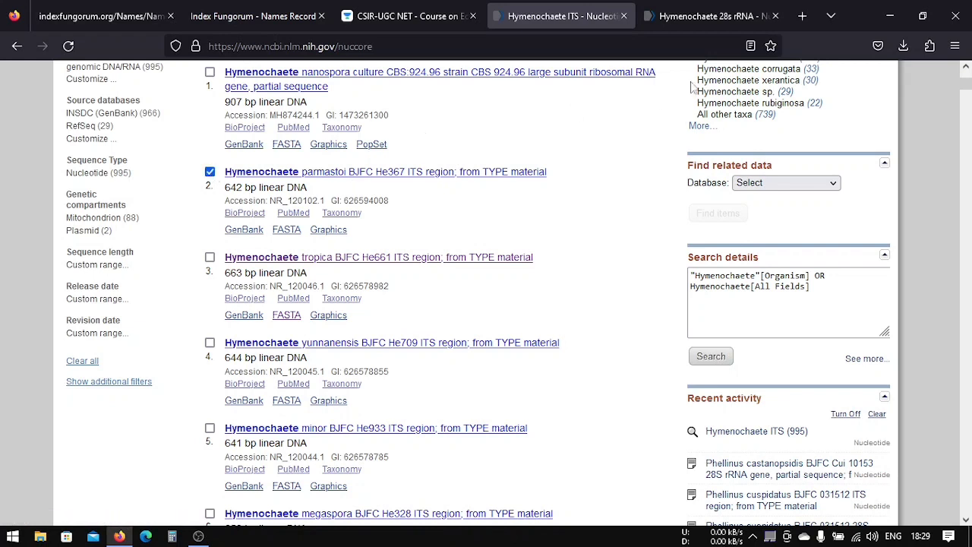
Search the Hymenochaete 28s rRNA results page for strain He367, and clear the search term
{"action": "double_click", "coordinate": [389, 166]}
{"action": "left_click", "coordinate": [706, 15]}
{"action": "key", "text": "ctrl+f"}
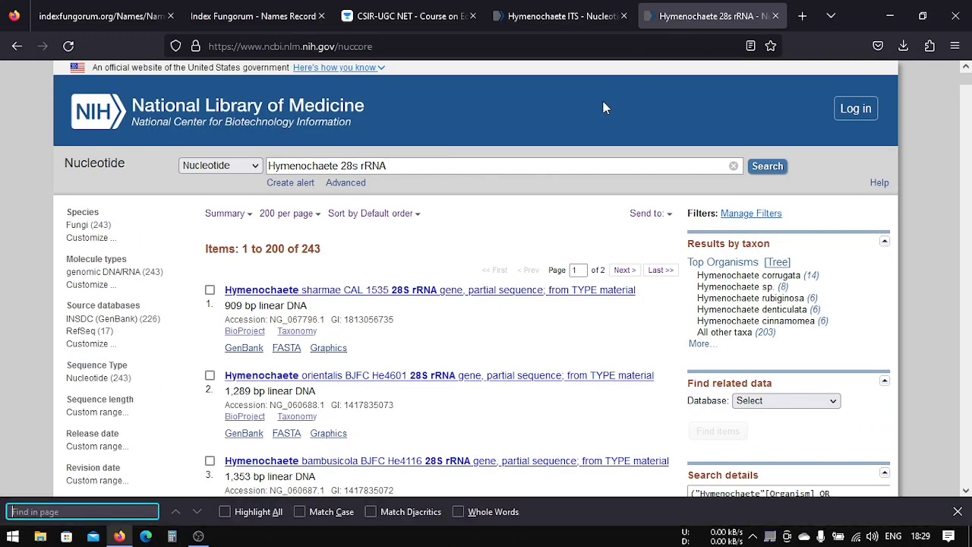
{"action": "type", "text": "He367"}
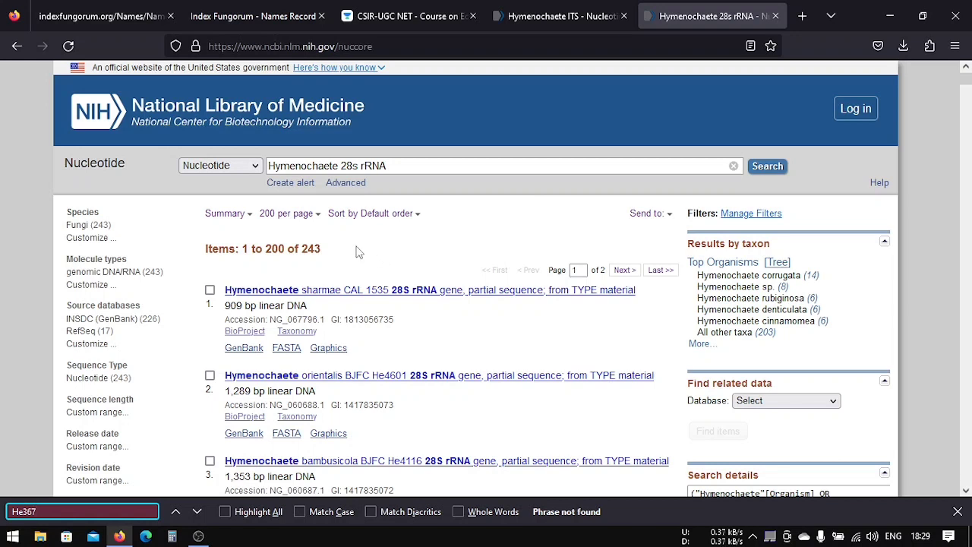
{"action": "key", "text": "BackSpace"}
{"action": "key", "text": "BackSpace"}
{"action": "key", "text": "BackSpace"}
{"action": "key", "text": "BackSpace"}
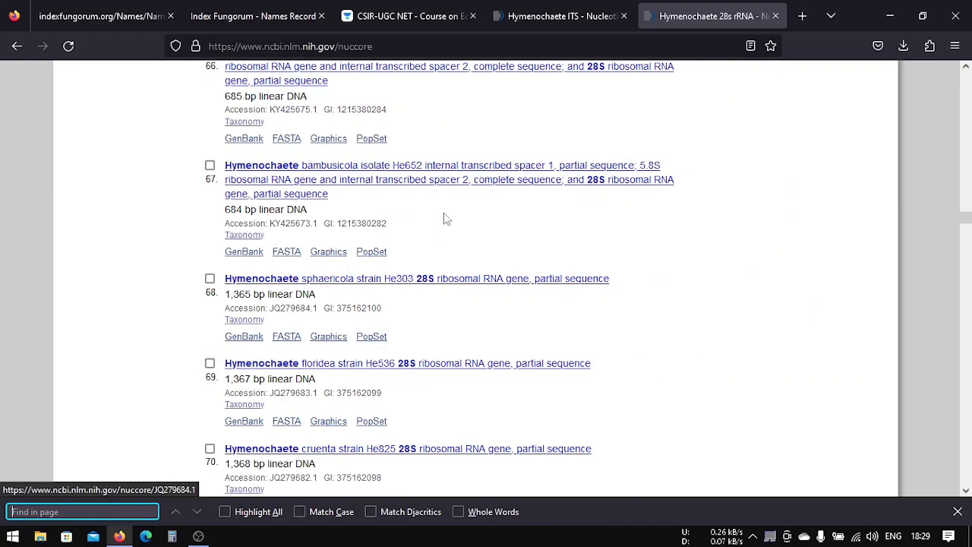
Using the species name from the ITS results, find Hymenochaete parmastoi in the 28S results and select the voucher He 867 record
{"action": "left_click", "coordinate": [564, 19]}
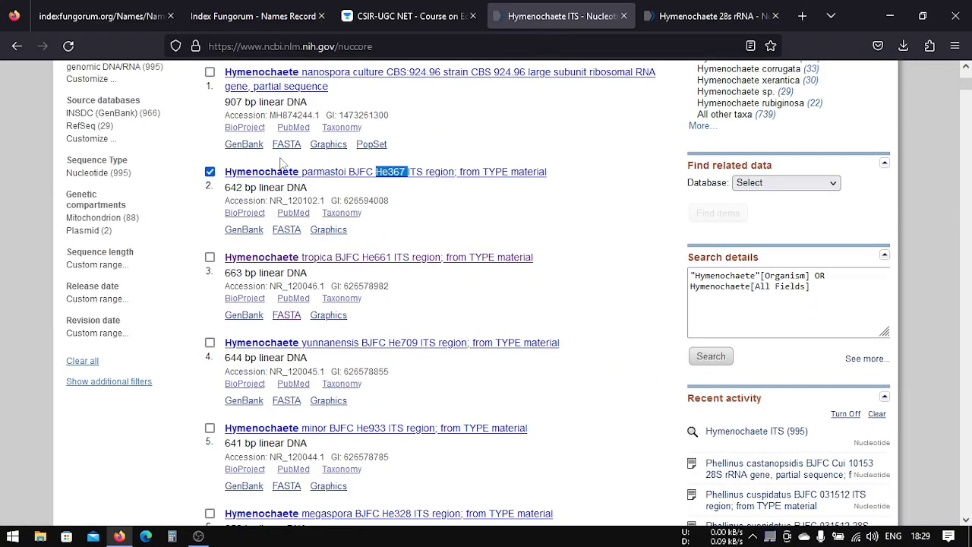
{"action": "left_click_drag", "start_coordinate": [222, 167], "coordinate": [348, 175]}
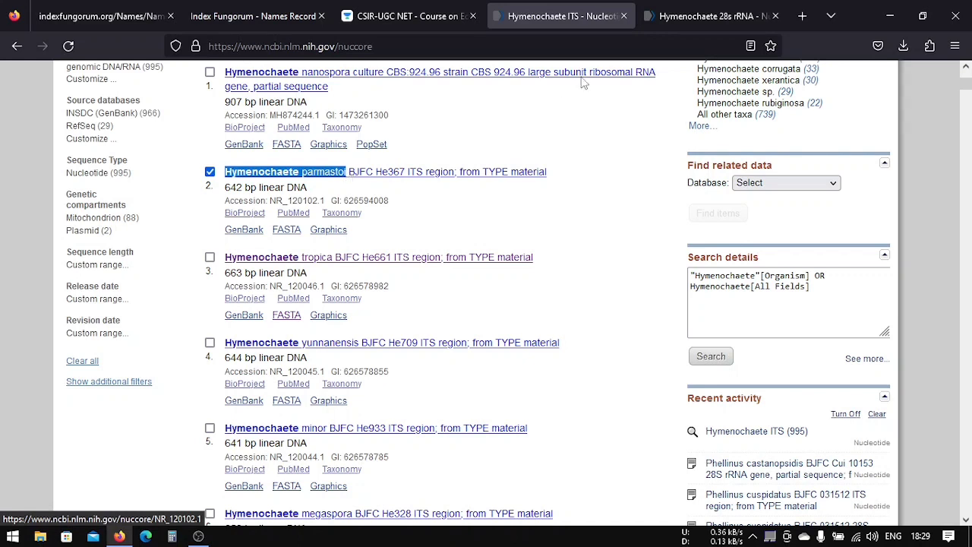
{"action": "left_click", "coordinate": [694, 15]}
{"action": "type", "text": "Hymenochaete parmastoi"}
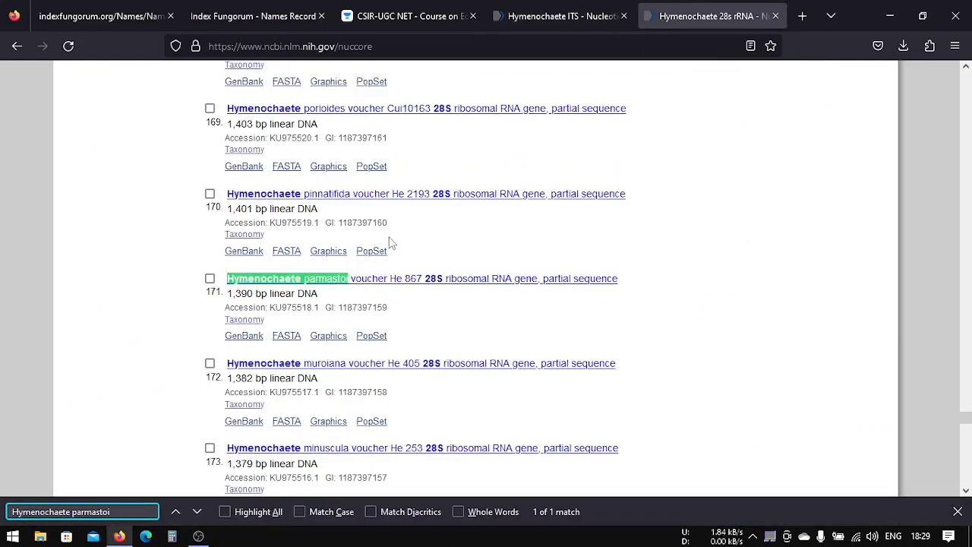
{"action": "left_click", "coordinate": [210, 279]}
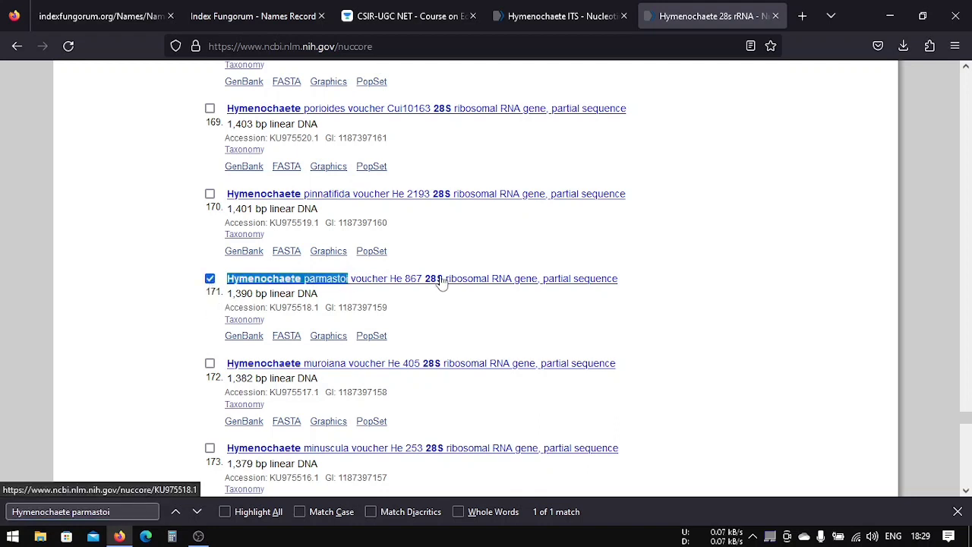
Select the Hymenochaete tropica BJFC He661 record in the ITS results and copy its species name
{"action": "left_click", "coordinate": [566, 16]}
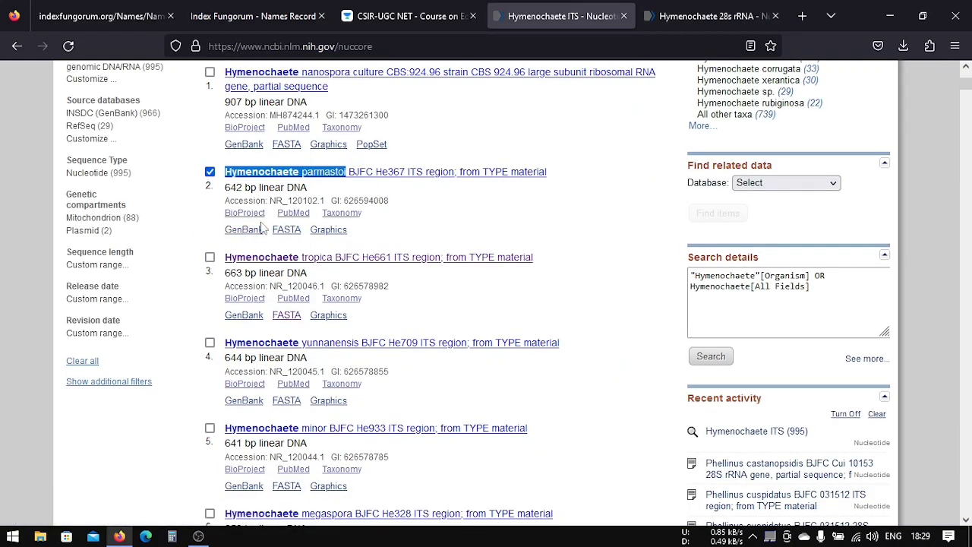
{"action": "left_click", "coordinate": [577, 208]}
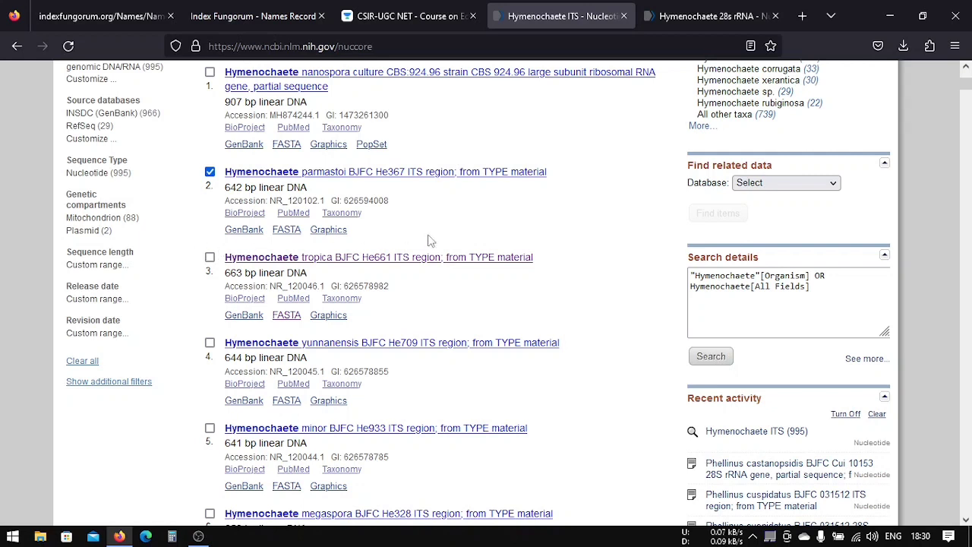
{"action": "left_click", "coordinate": [210, 258]}
{"action": "left_click_drag", "start_coordinate": [228, 244], "coordinate": [334, 256]}
{"action": "key", "text": "ctrl+c"}
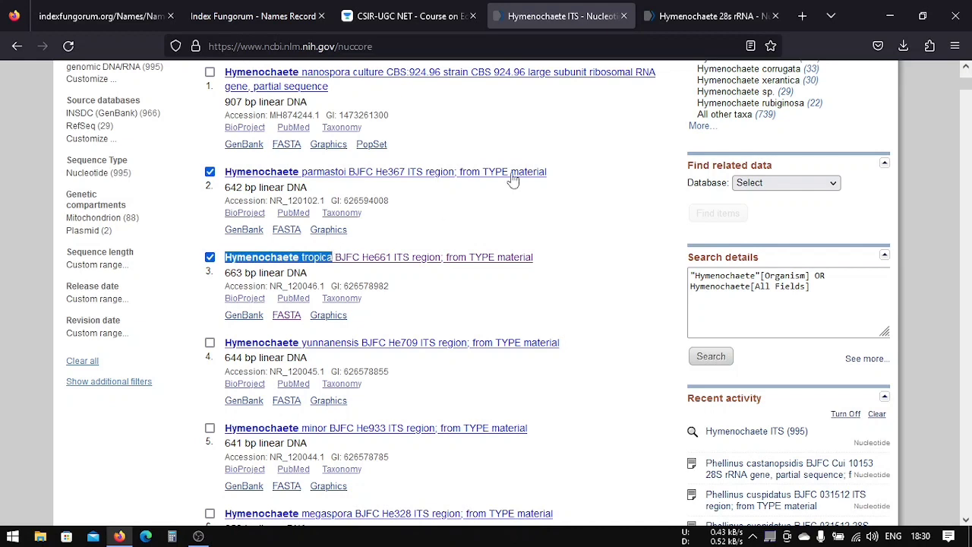
Search the 28S results page for Hymenochaete tropica and compare the listed strains with the He661 ITS record
{"action": "left_click", "coordinate": [683, 15]}
{"action": "key", "text": "ctrl+v"}
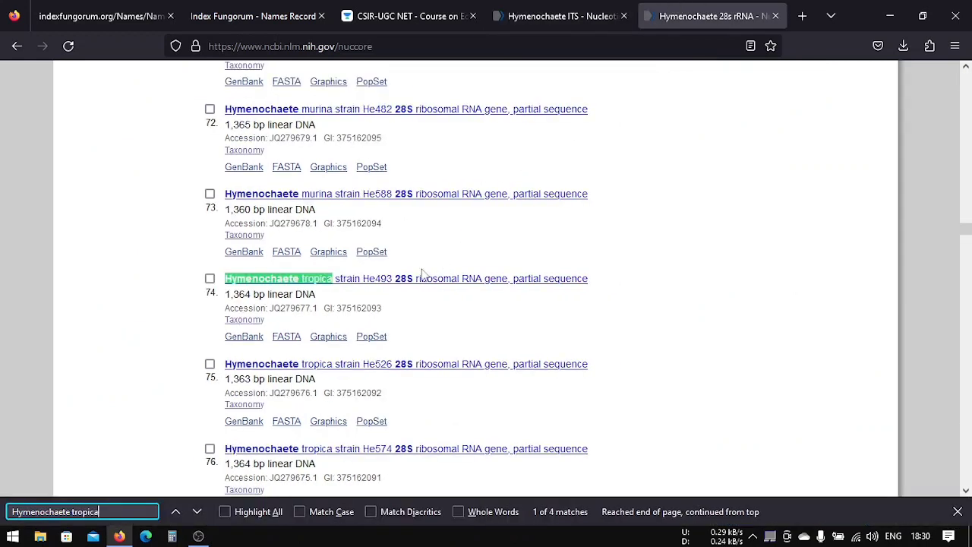
{"action": "key", "text": "ctrl+shift+Tab"}
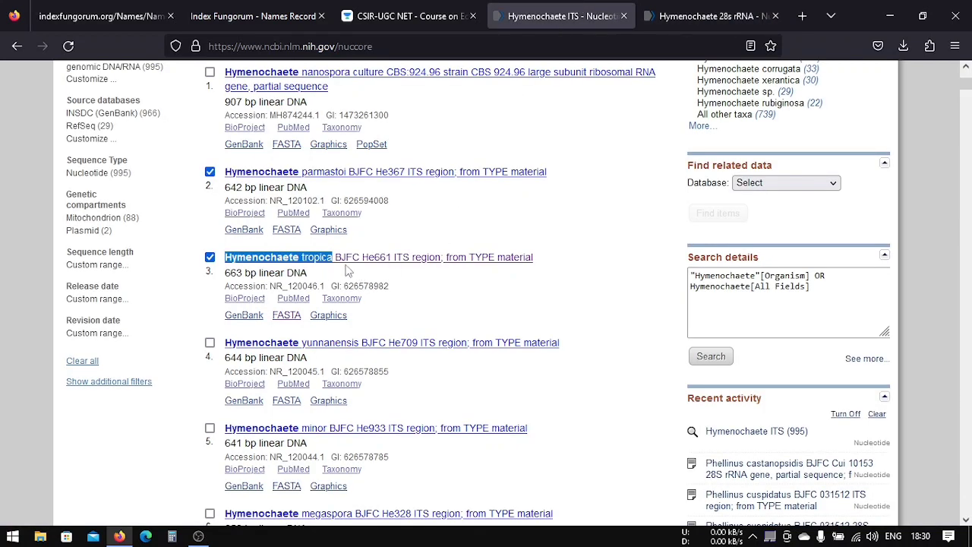
{"action": "left_click", "coordinate": [689, 6]}
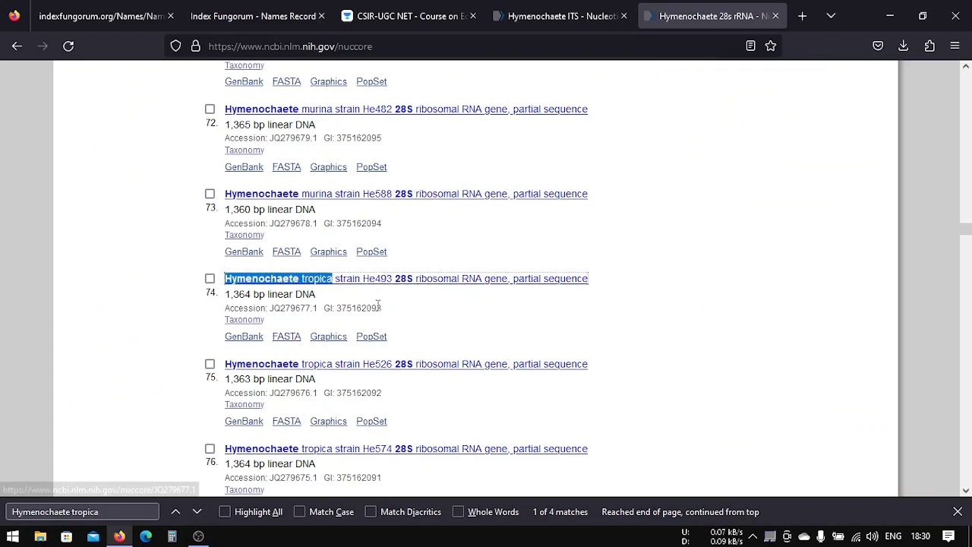
{"action": "scroll", "coordinate": [375, 304], "scroll_direction": "down", "scroll_amount": 2}
{"action": "scroll", "coordinate": [378, 309], "scroll_direction": "down", "scroll_amount": 3}
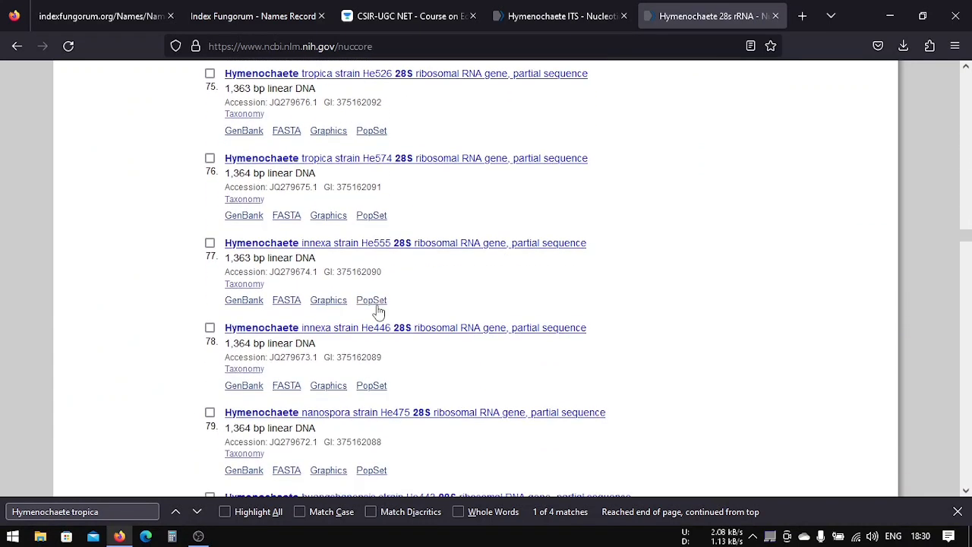
{"action": "scroll", "coordinate": [376, 308], "scroll_direction": "up", "scroll_amount": 3}
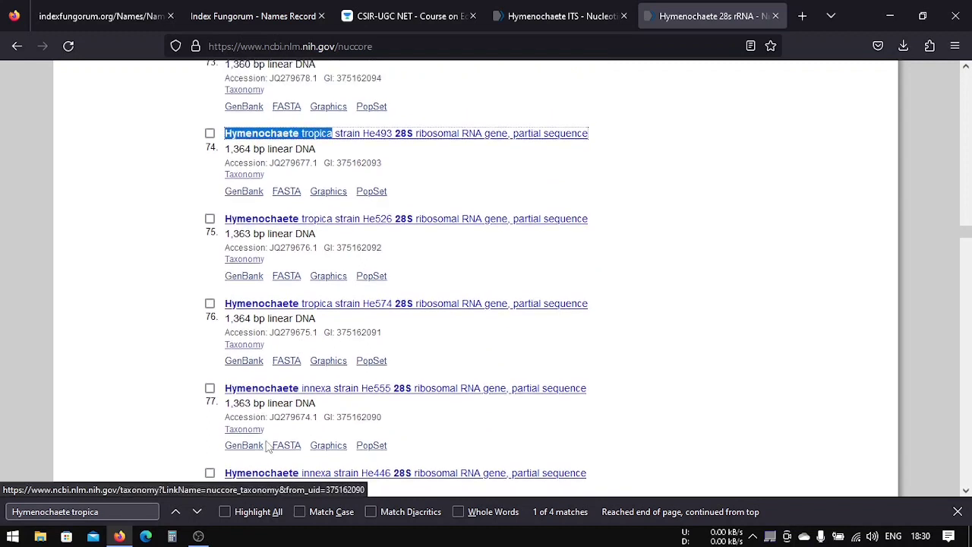
Go through every Hymenochaete tropica match in the 28S results, checking the strain and voucher numbers
{"action": "left_click", "coordinate": [198, 513]}
{"action": "left_click", "coordinate": [199, 513]}
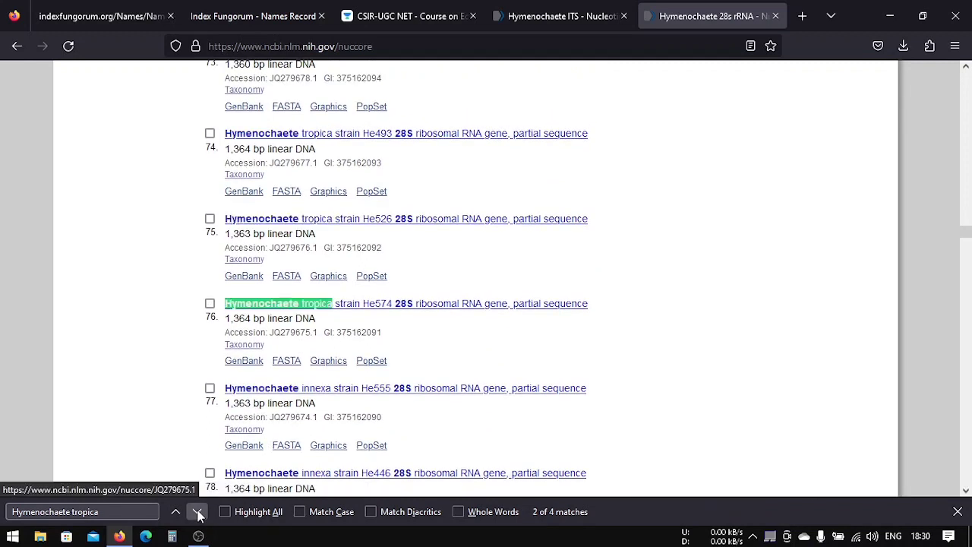
{"action": "left_click", "coordinate": [199, 513]}
{"action": "left_click", "coordinate": [199, 513]}
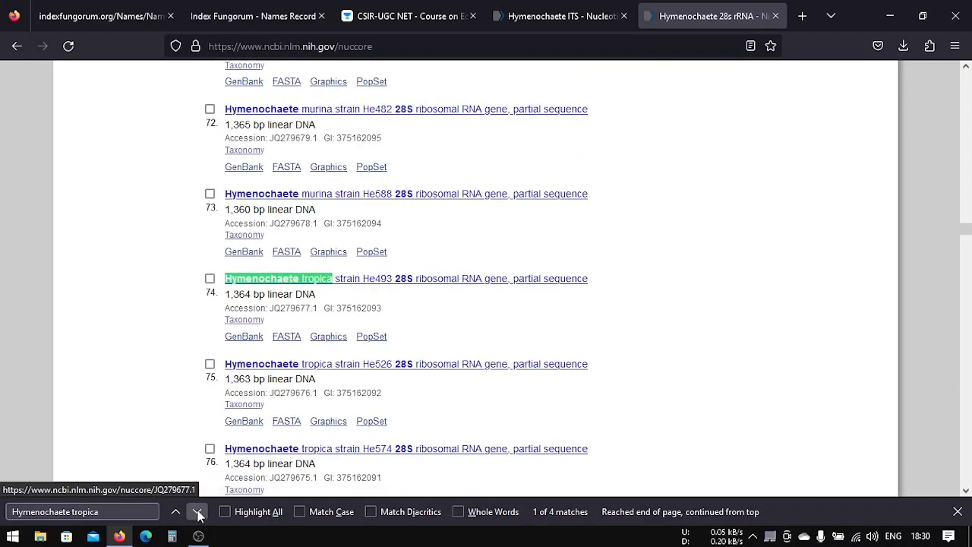
{"action": "left_click", "coordinate": [199, 514]}
{"action": "left_click", "coordinate": [199, 513]}
{"action": "left_click", "coordinate": [199, 513]}
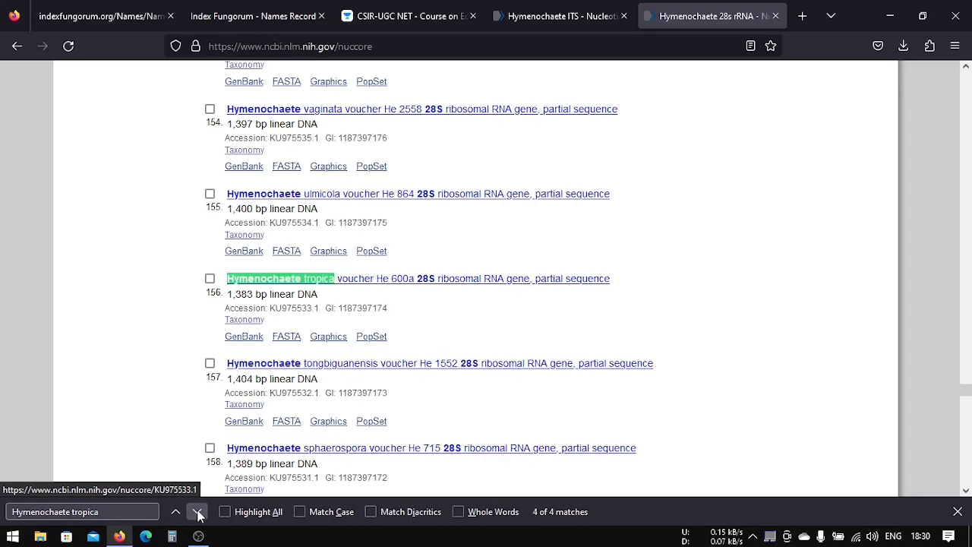
{"action": "left_click", "coordinate": [199, 513]}
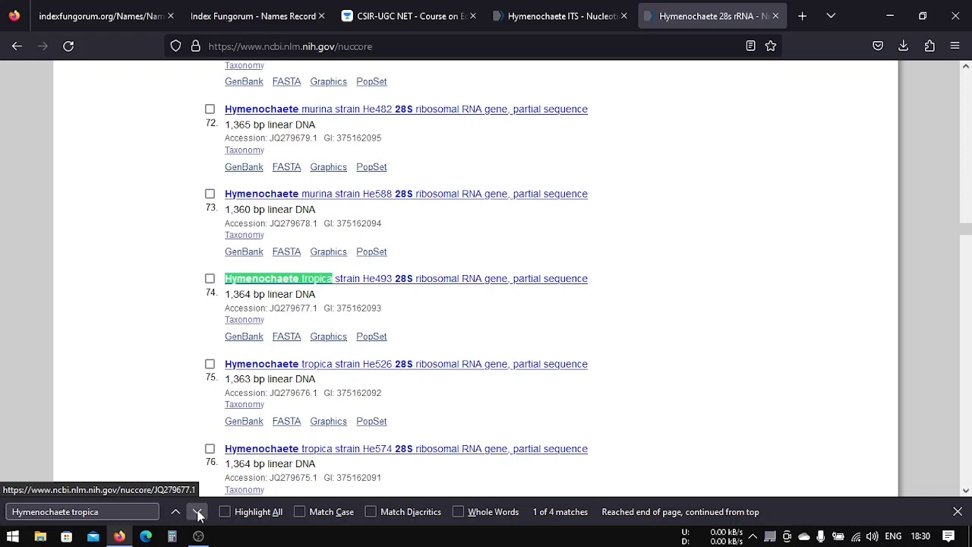
{"action": "left_click", "coordinate": [199, 514]}
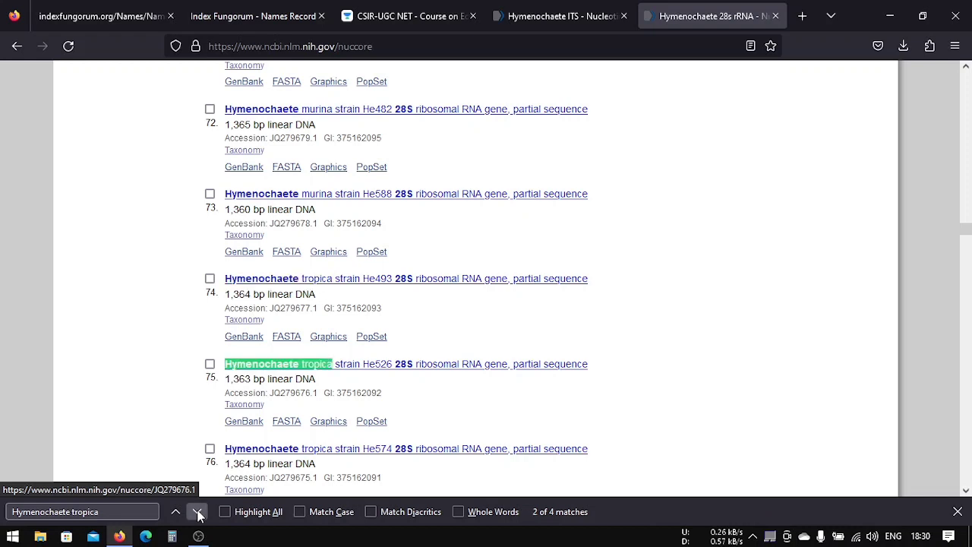
{"action": "left_click", "coordinate": [199, 514]}
{"action": "left_click", "coordinate": [199, 513]}
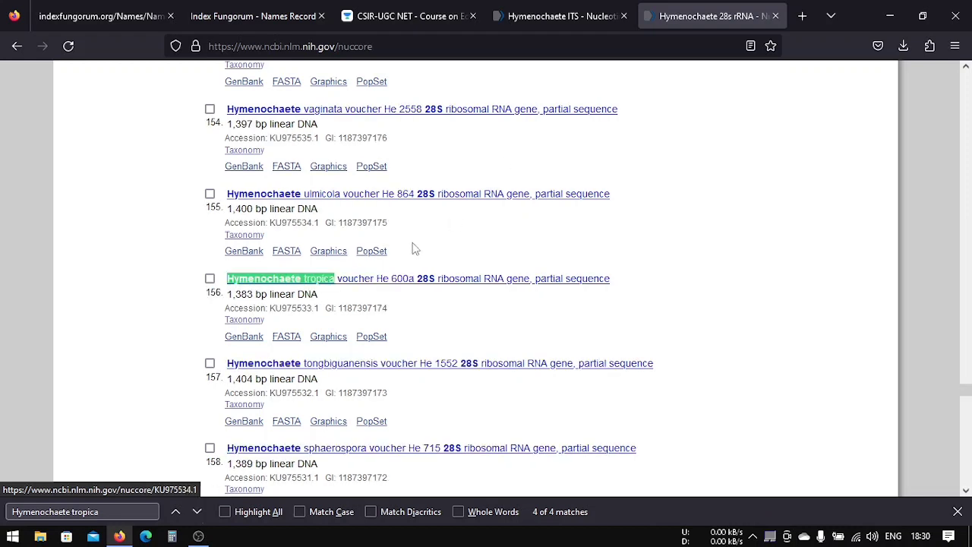
Deselect the Hymenochaete tropica BJFC He661 ITS record and go through the strain numbers of the Hymenochaete tropica matches in the ITS results
{"action": "key", "text": "ctrl+shift+Tab"}
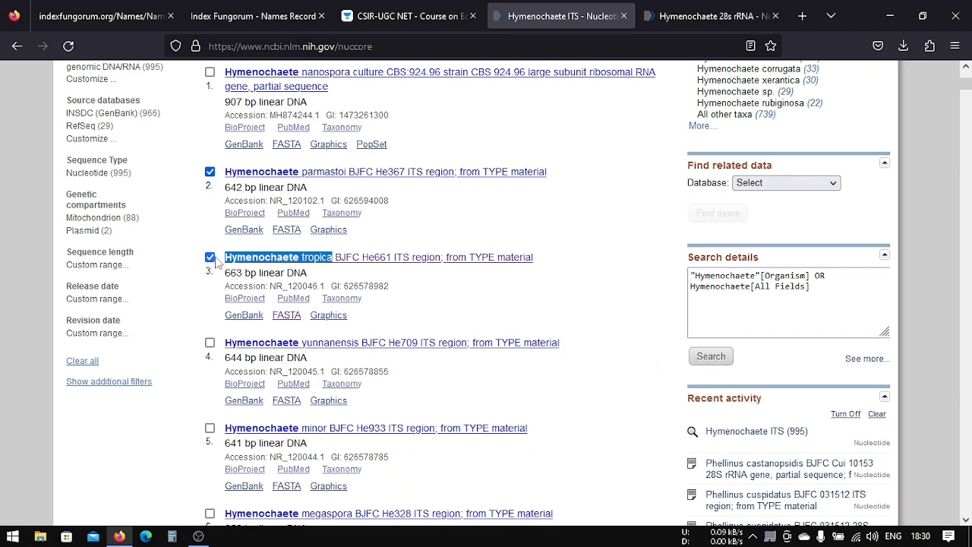
{"action": "key", "text": "ctrl+f"}
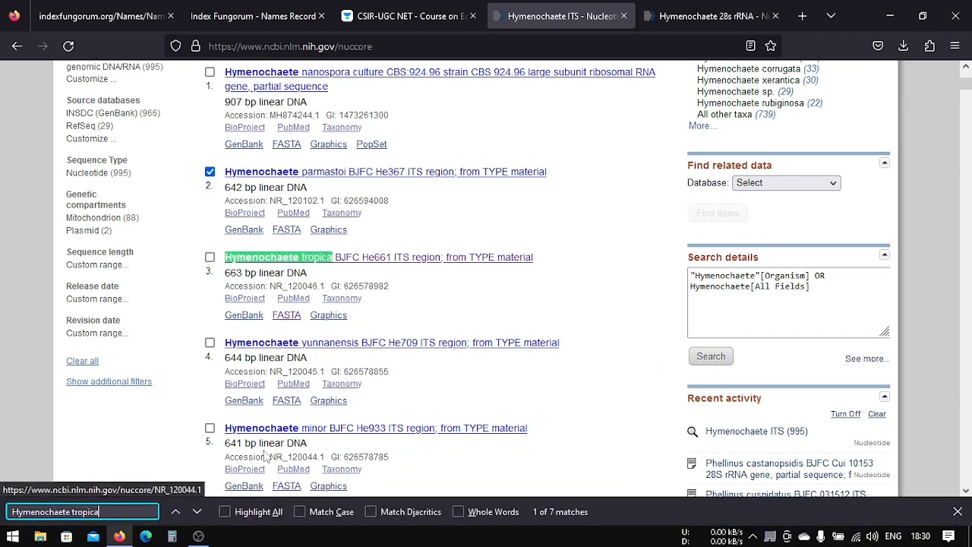
{"action": "left_click", "coordinate": [198, 515]}
{"action": "left_click", "coordinate": [197, 513]}
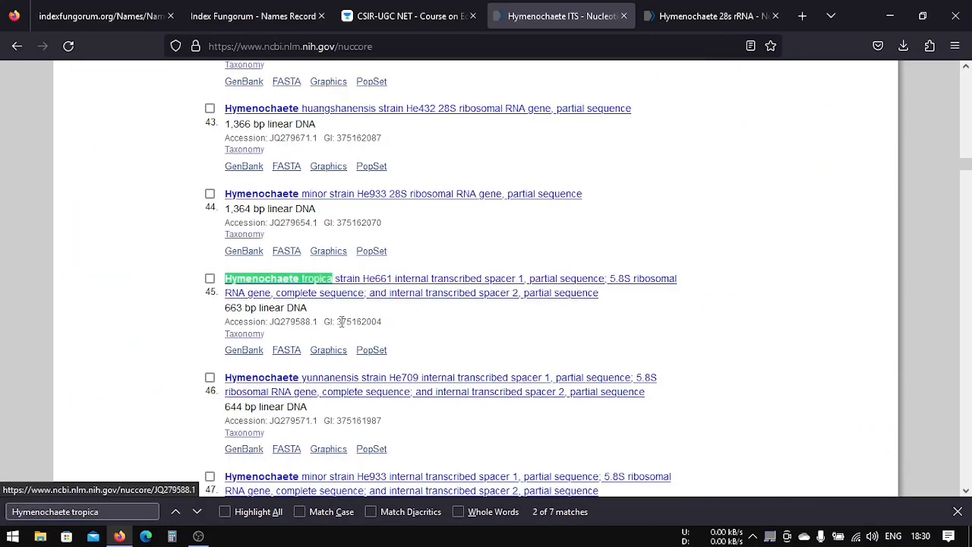
{"action": "left_click", "coordinate": [197, 512]}
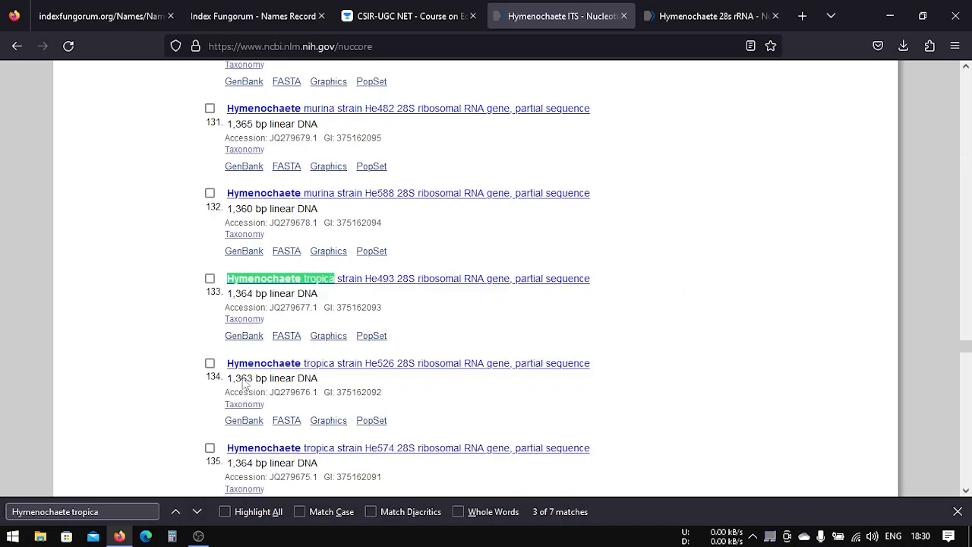
{"action": "left_click", "coordinate": [176, 512]}
{"action": "left_click", "coordinate": [176, 514]}
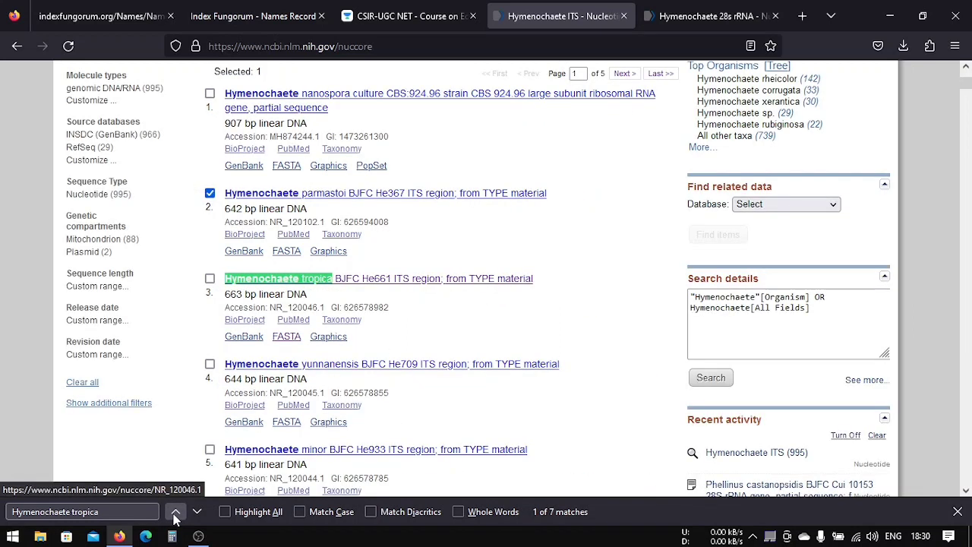
{"action": "left_click", "coordinate": [175, 514]}
{"action": "left_click", "coordinate": [176, 514]}
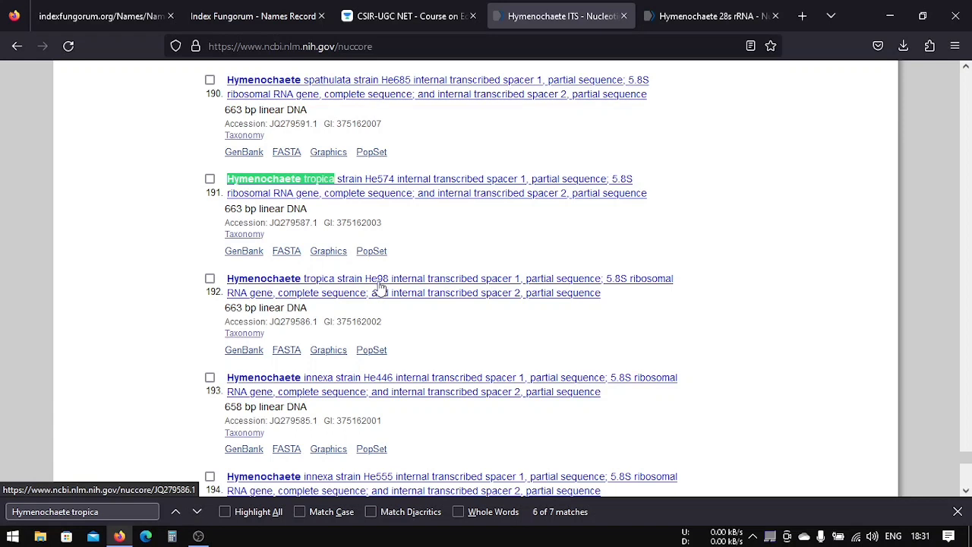
Check the Hymenochaete tropica matches in the 28S results for strains that also appear among the ITS records
{"action": "key", "text": "ctrl+Tab"}
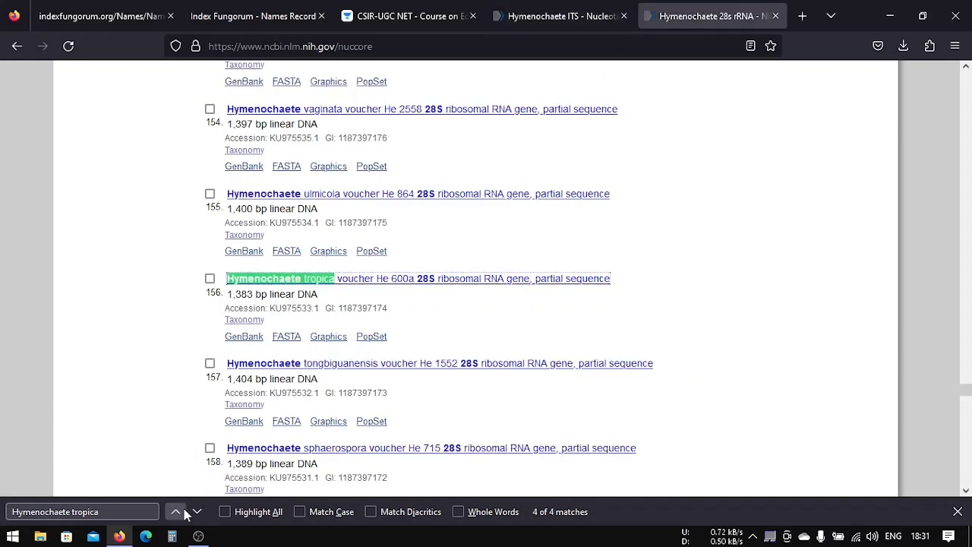
{"action": "left_click", "coordinate": [184, 514]}
{"action": "left_click", "coordinate": [183, 515]}
{"action": "left_click", "coordinate": [183, 515]}
{"action": "left_click", "coordinate": [183, 517]}
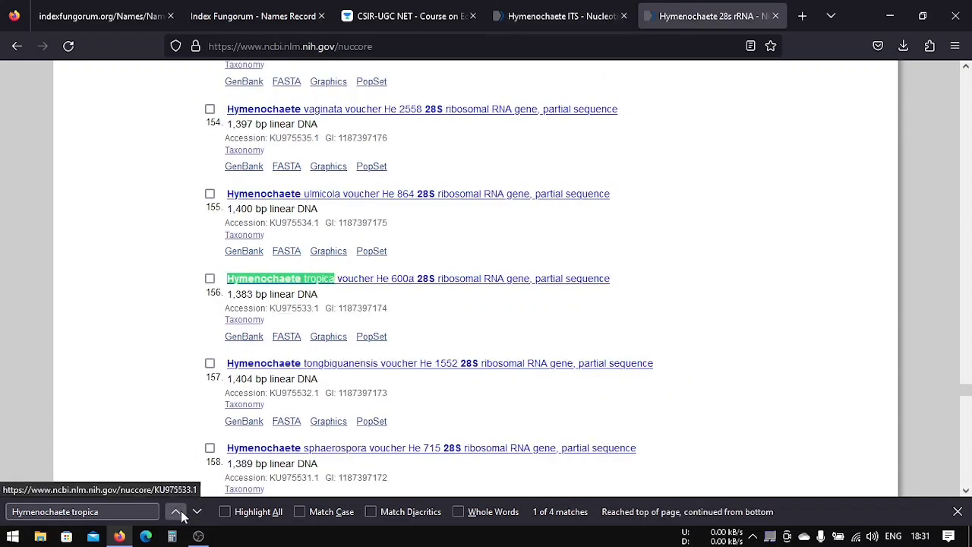
{"action": "left_click", "coordinate": [176, 512]}
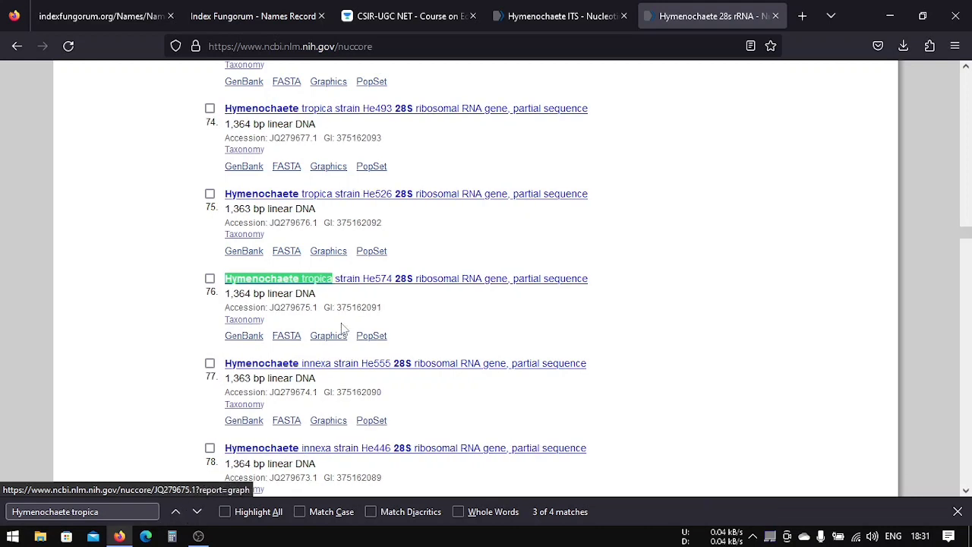
Return to the Hymenochaete tropica BJFC He661 record in the ITS results and select it again
{"action": "left_click", "coordinate": [541, 23]}
{"action": "scroll", "coordinate": [175, 404], "scroll_direction": "up", "scroll_amount": 3}
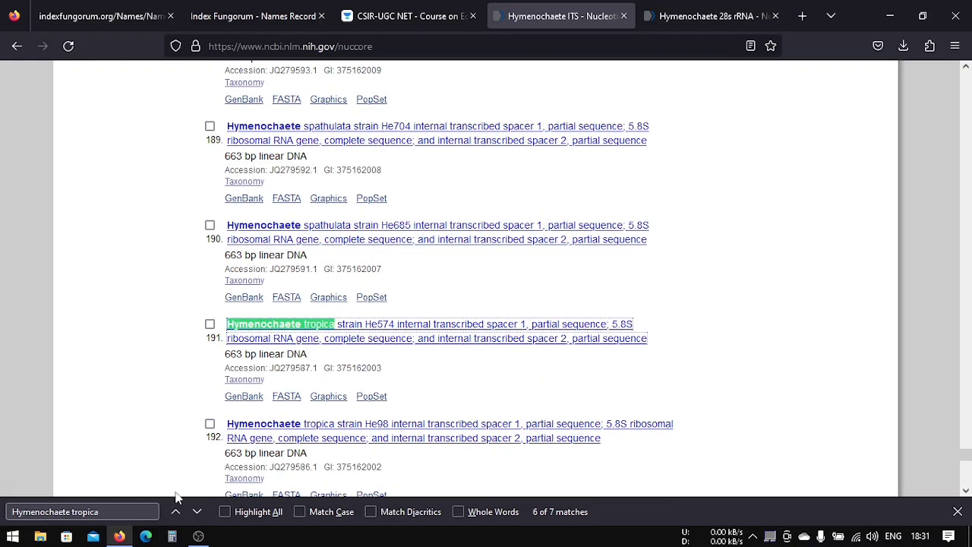
{"action": "left_click", "coordinate": [197, 511]}
{"action": "left_click", "coordinate": [197, 512]}
{"action": "left_click", "coordinate": [197, 512]}
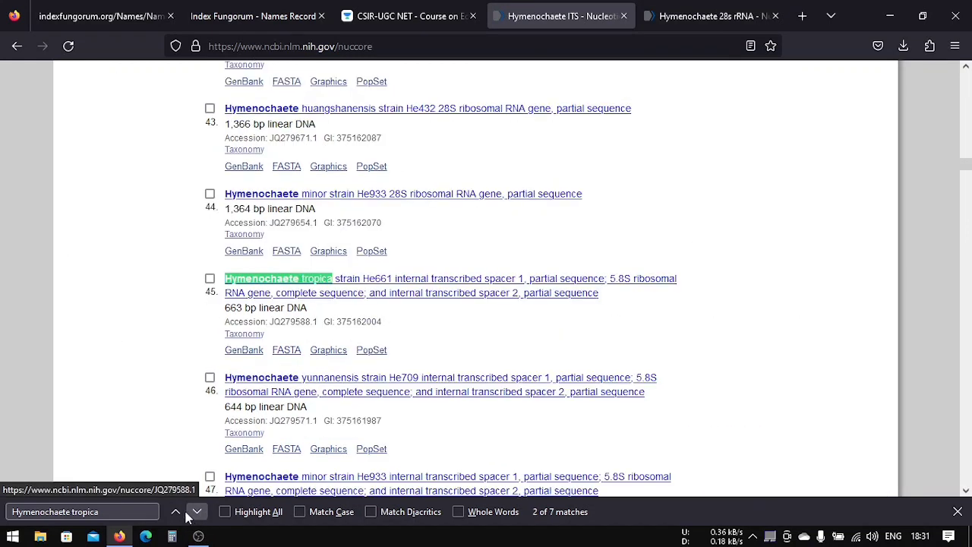
{"action": "left_click", "coordinate": [177, 513]}
{"action": "left_click", "coordinate": [210, 279]}
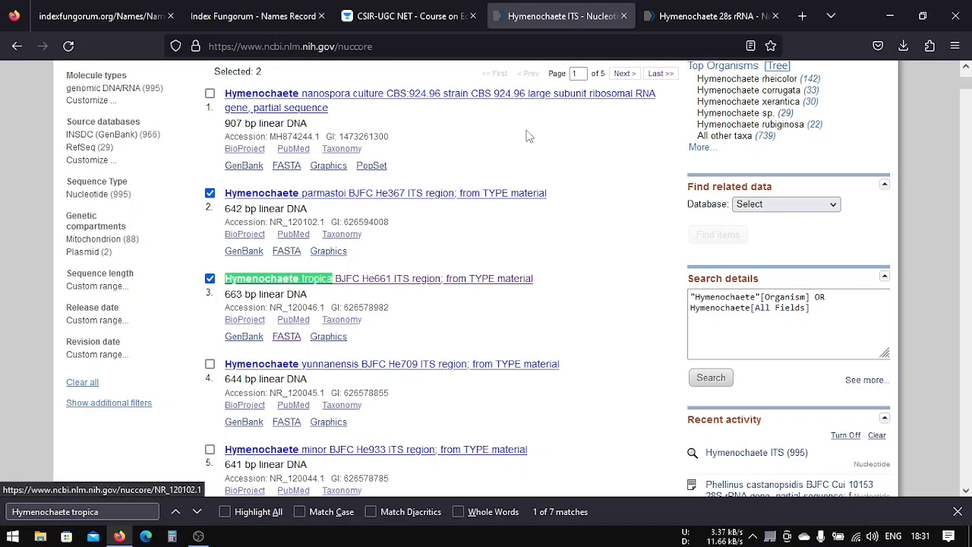
{"action": "left_click", "coordinate": [464, 298]}
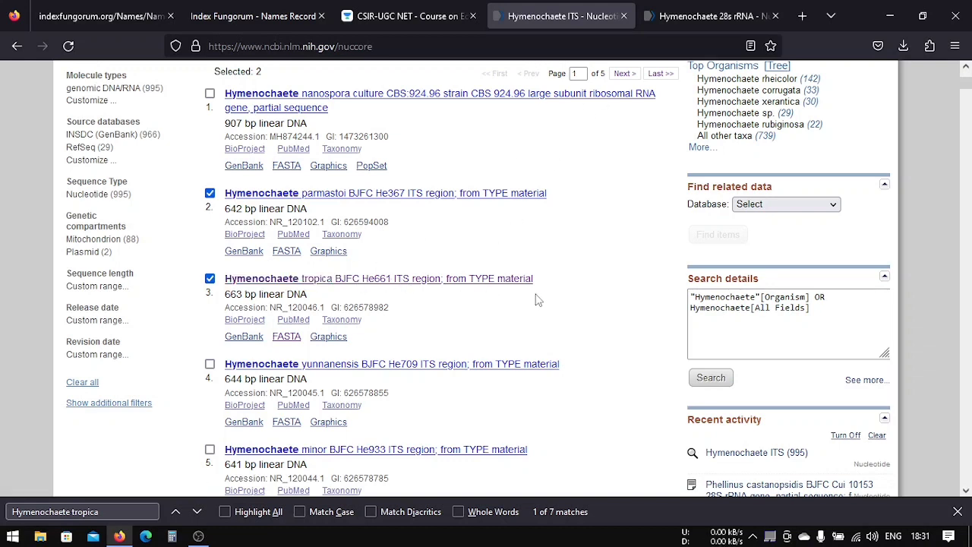
Recheck the Hymenochaete tropica matches in the 28S results for strain He661 and deselect the He661 record in the ITS results
{"action": "left_click", "coordinate": [710, 15]}
{"action": "left_click", "coordinate": [175, 511]}
{"action": "left_click", "coordinate": [177, 514]}
{"action": "left_click", "coordinate": [177, 514]}
{"action": "left_click", "coordinate": [177, 514]}
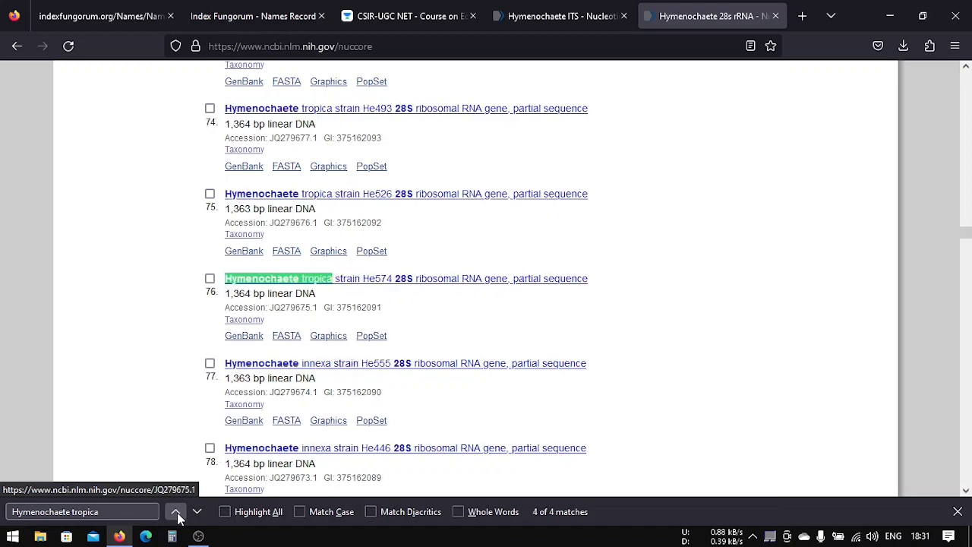
{"action": "left_click", "coordinate": [176, 514]}
{"action": "left_click", "coordinate": [176, 513]}
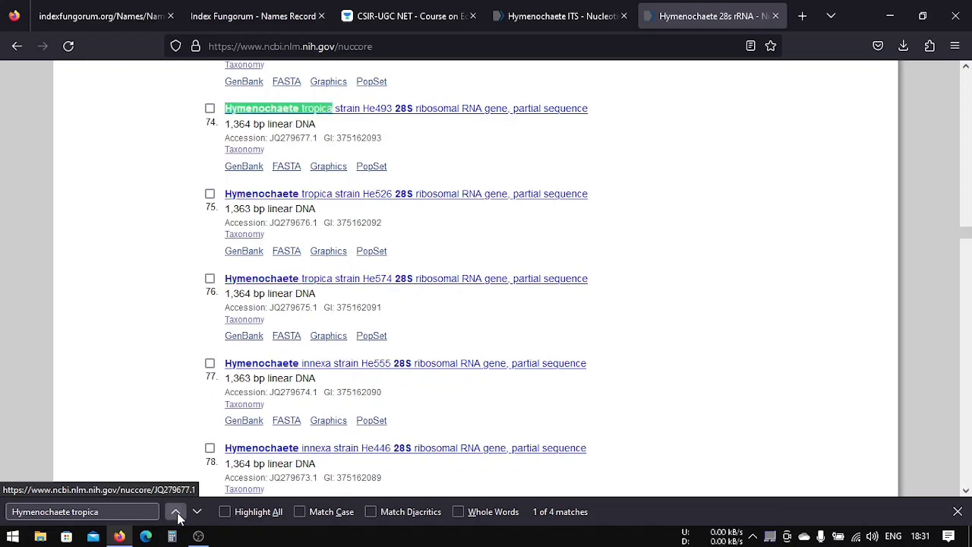
{"action": "left_click", "coordinate": [177, 514]}
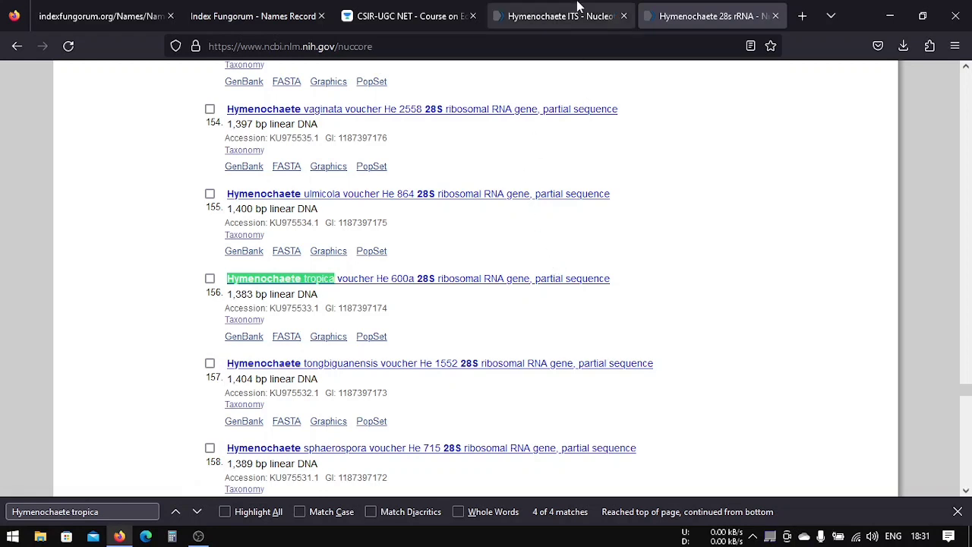
{"action": "left_click", "coordinate": [577, 6]}
{"action": "left_click", "coordinate": [210, 278]}
Select the Hymenochaete yunnanensis BJFC He709 ITS record and search the 28S results page for its strain number 709
{"action": "scroll", "coordinate": [320, 207], "scroll_direction": "down", "scroll_amount": 2}
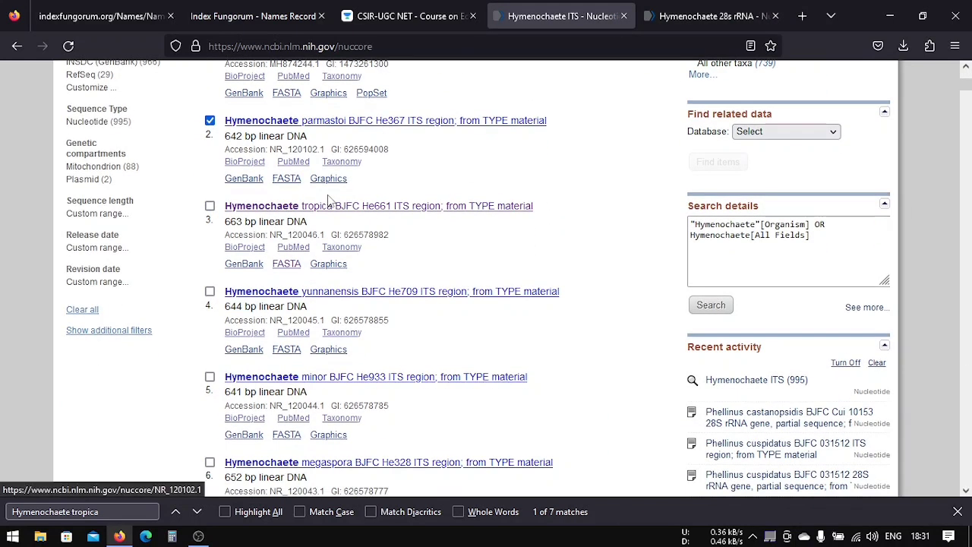
{"action": "left_click", "coordinate": [209, 291]}
{"action": "left_click_drag", "start_coordinate": [225, 291], "coordinate": [416, 291]}
{"action": "left_click", "coordinate": [392, 271]}
{"action": "left_click", "coordinate": [403, 286]}
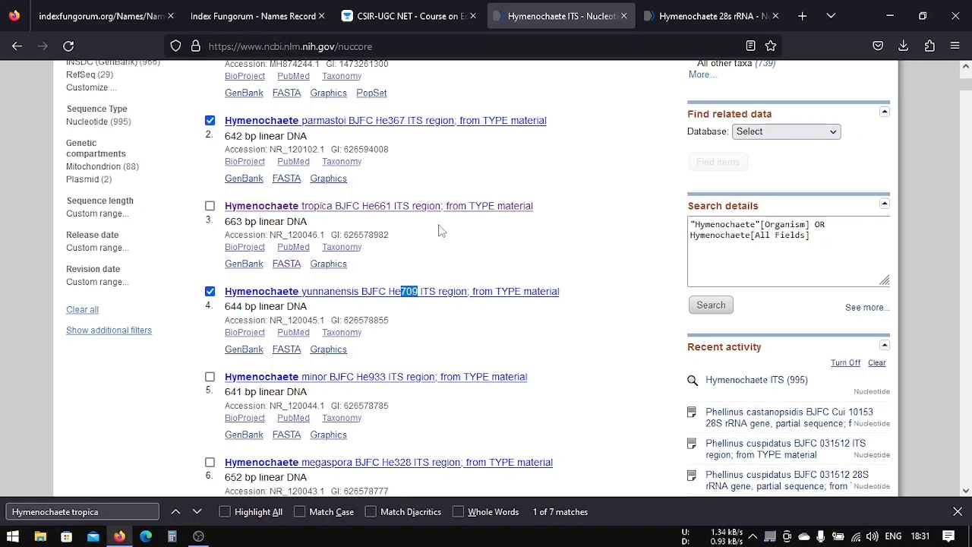
{"action": "left_click", "coordinate": [686, 18]}
{"action": "key", "text": "ctrl+f"}
{"action": "type", "text": "709"}
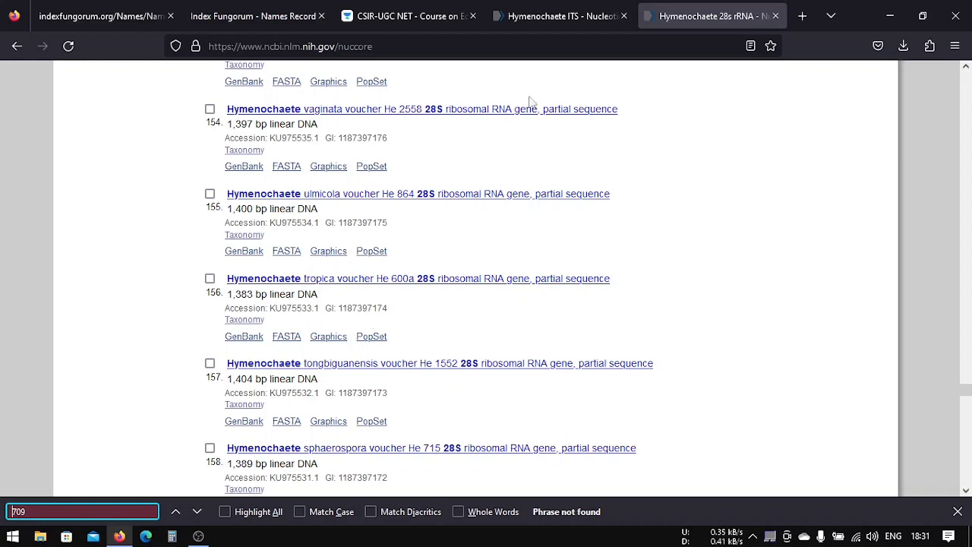
Search the 28S results for Hymenochaete yunnanensis to compare its voucher number, and deselect the He709 record in the ITS results
{"action": "left_click", "coordinate": [558, 16]}
{"action": "left_click_drag", "start_coordinate": [222, 291], "coordinate": [363, 287]}
{"action": "key", "text": "ctrl+c"}
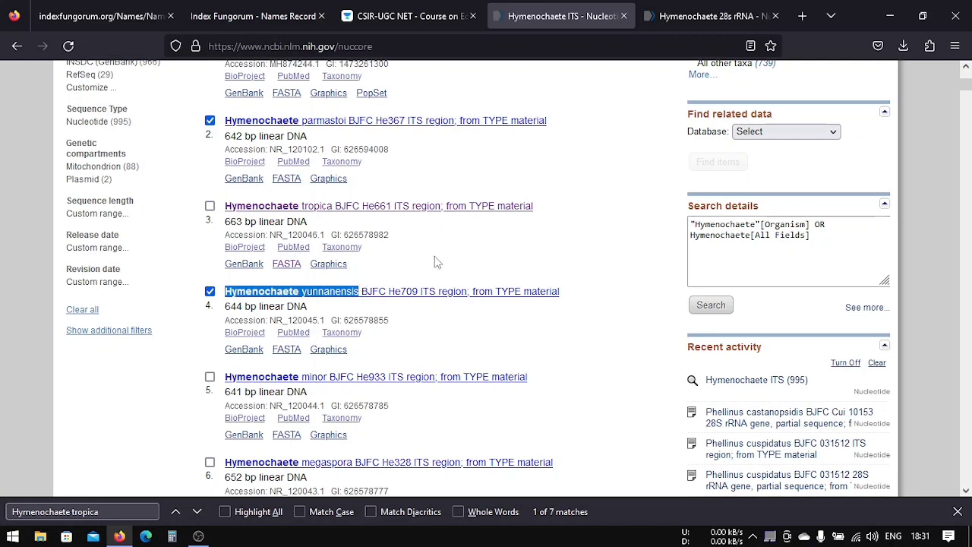
{"action": "left_click", "coordinate": [683, 15]}
{"action": "key", "text": "ctrl+f"}
{"action": "key", "text": "ctrl+v"}
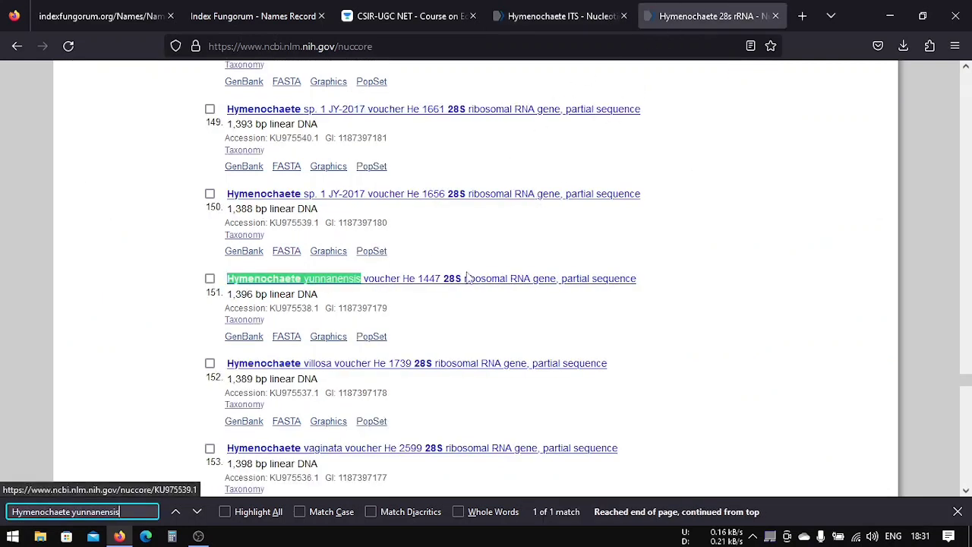
{"action": "left_click", "coordinate": [175, 513]}
{"action": "left_click", "coordinate": [197, 513]}
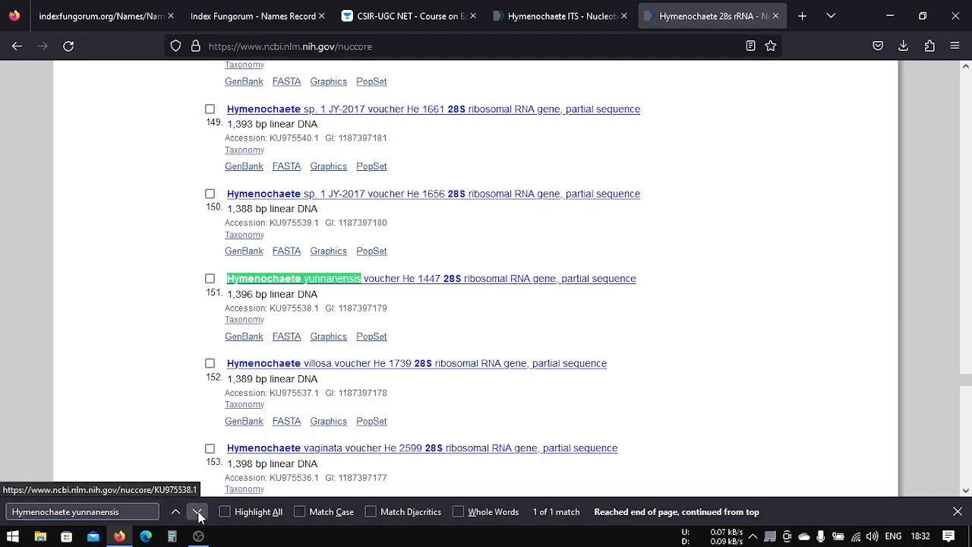
{"action": "left_click", "coordinate": [573, 16]}
{"action": "left_click", "coordinate": [210, 291]}
Select the Hymenochaete huangshanensis BJFC He432 record in the ITS results and copy its species name
{"action": "scroll", "coordinate": [192, 336], "scroll_direction": "down", "scroll_amount": 2}
{"action": "scroll", "coordinate": [193, 336], "scroll_direction": "down", "scroll_amount": 6}
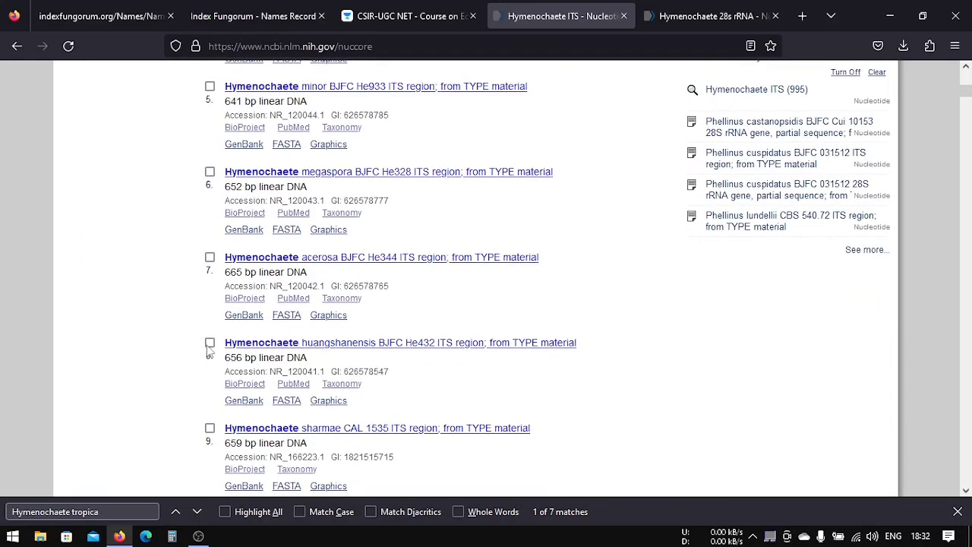
{"action": "left_click", "coordinate": [211, 345]}
{"action": "left_click_drag", "start_coordinate": [230, 343], "coordinate": [379, 336]}
{"action": "left_click", "coordinate": [251, 332]}
{"action": "left_click_drag", "start_coordinate": [228, 335], "coordinate": [377, 338]}
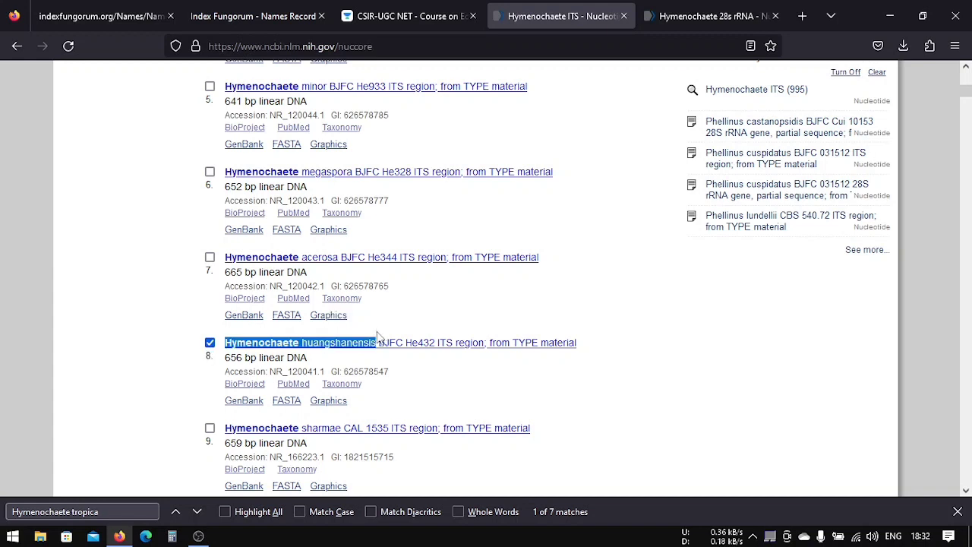
Find Hymenochaete huangshanensis in the 28S results and select the BJFC He432 type material record
{"action": "left_click", "coordinate": [703, 8]}
{"action": "key", "text": "ctrl+f"}
{"action": "key", "text": "ctrl+v"}
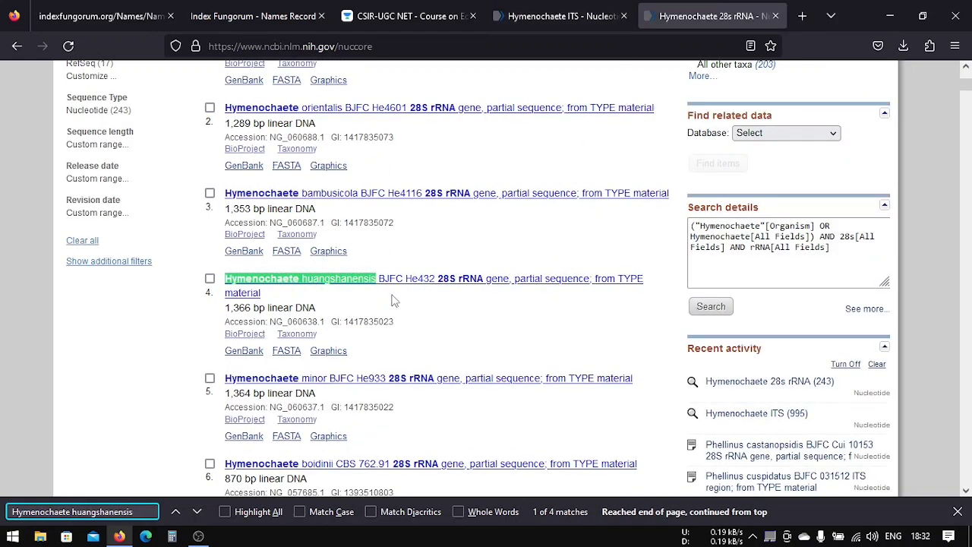
{"action": "left_click", "coordinate": [210, 278]}
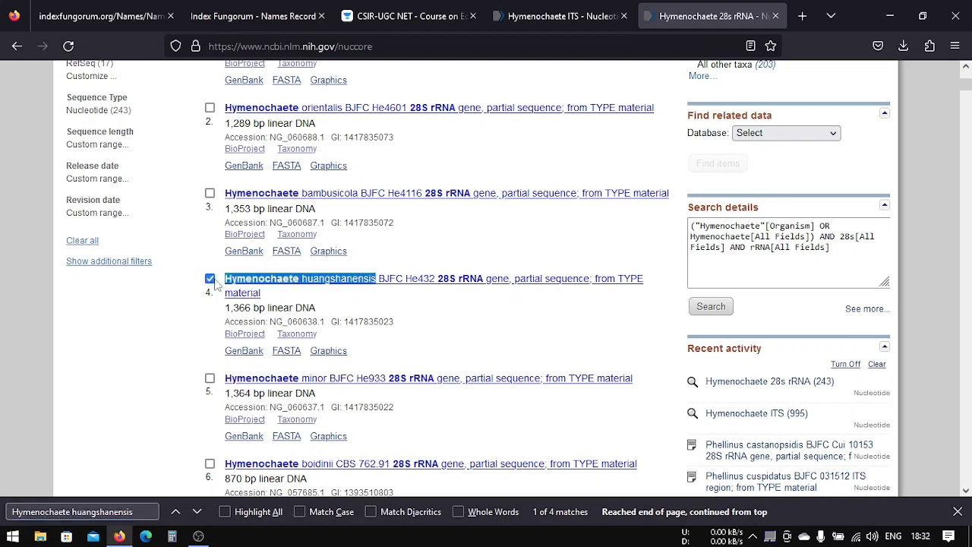
Look through the first dozen ITS results, reviewing the selected records and the remaining candidate species and strains
{"action": "left_click", "coordinate": [575, 15]}
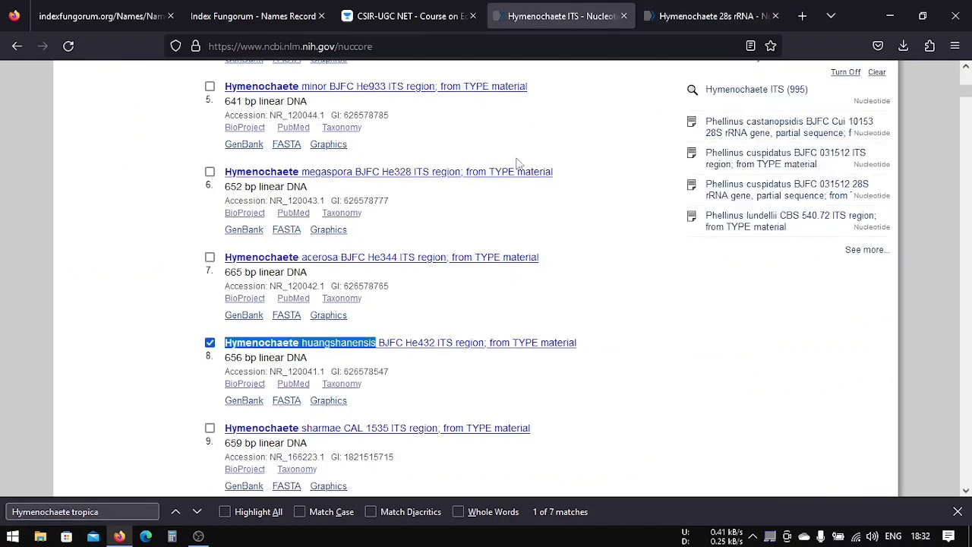
{"action": "scroll", "coordinate": [285, 345], "scroll_direction": "up", "scroll_amount": 6}
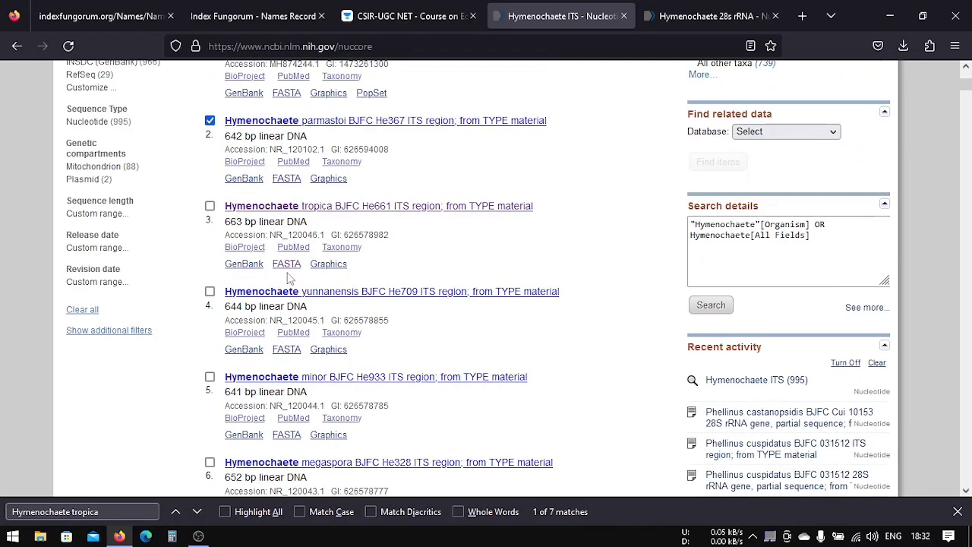
{"action": "scroll", "coordinate": [302, 187], "scroll_direction": "down", "scroll_amount": 3}
{"action": "scroll", "coordinate": [264, 190], "scroll_direction": "up", "scroll_amount": 4}
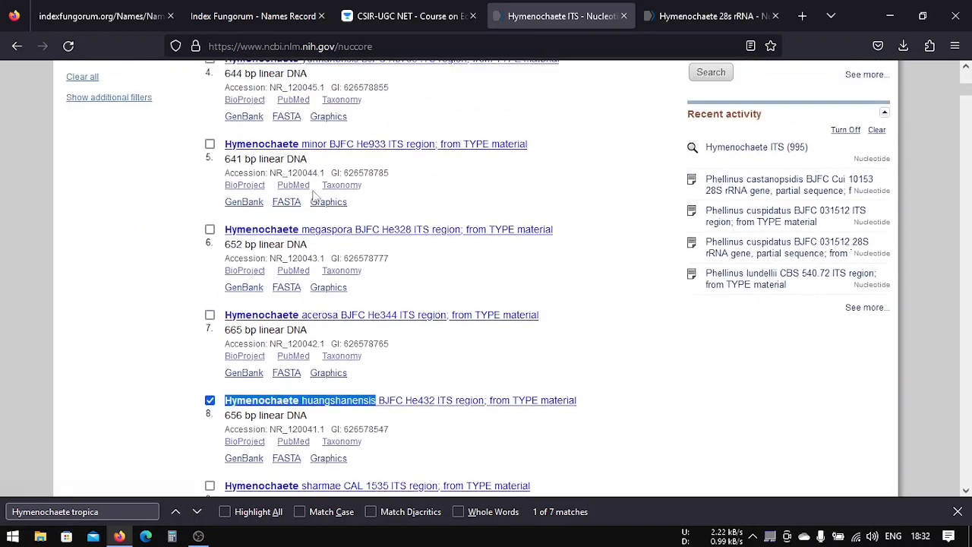
{"action": "scroll", "coordinate": [264, 190], "scroll_direction": "up", "scroll_amount": 3}
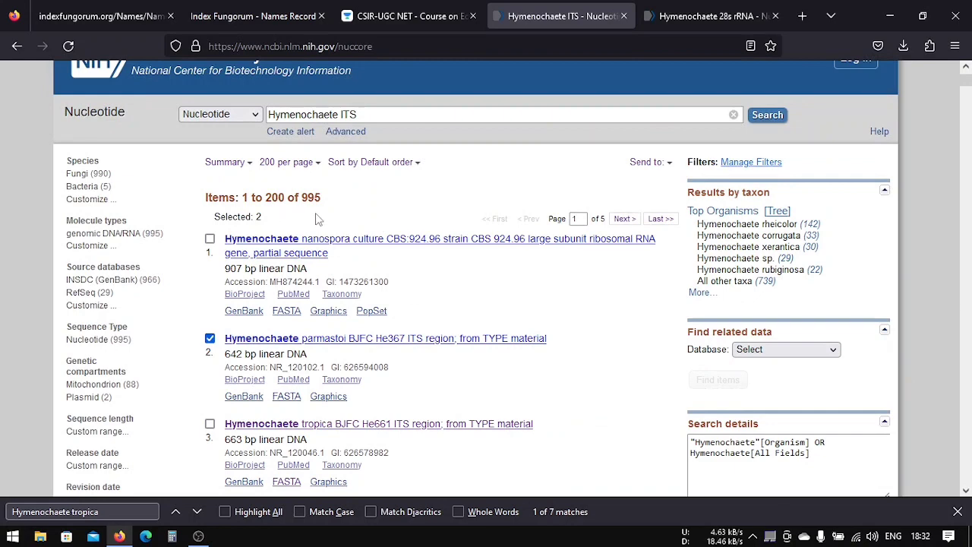
{"action": "scroll", "coordinate": [319, 219], "scroll_direction": "down", "scroll_amount": 8}
{"action": "scroll", "coordinate": [319, 219], "scroll_direction": "down", "scroll_amount": 5}
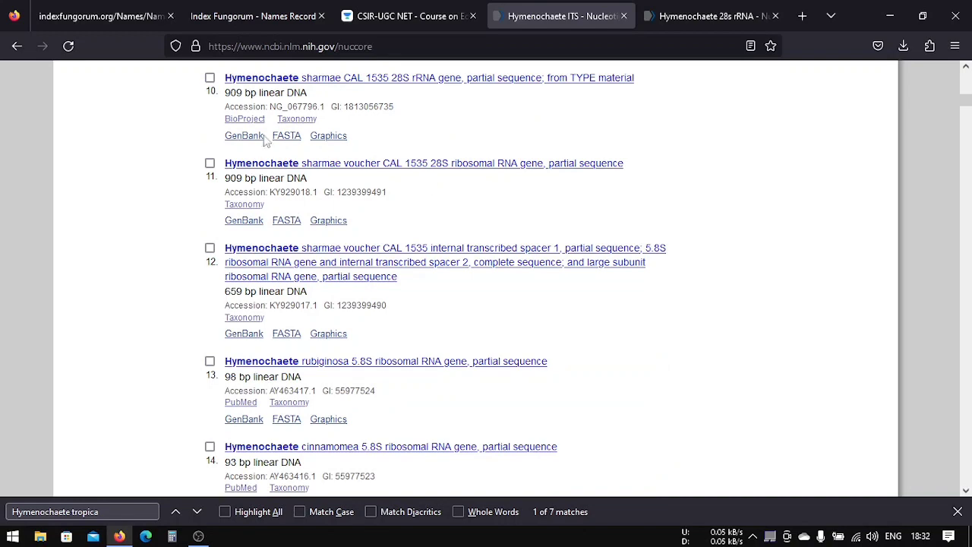
{"action": "scroll", "coordinate": [266, 141], "scroll_direction": "up", "scroll_amount": 3}
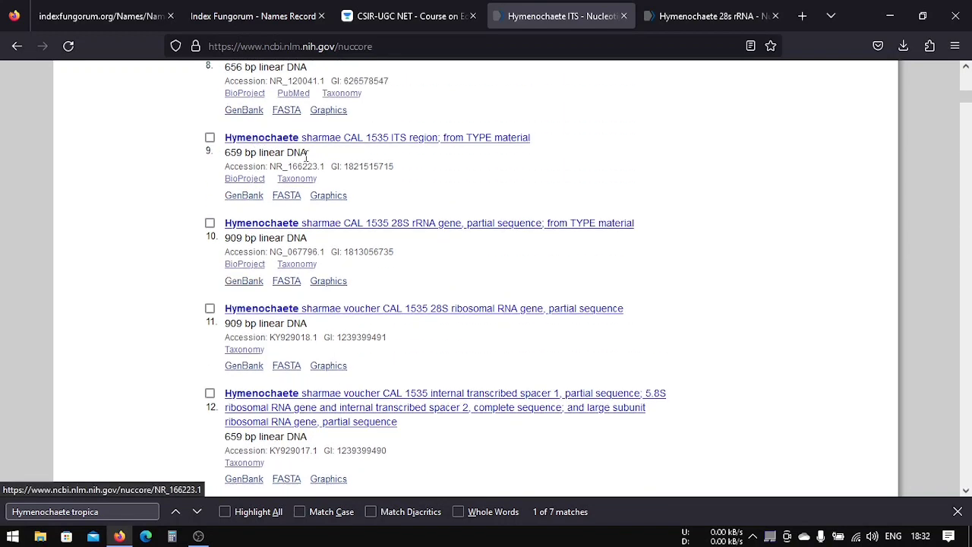
Switch to File Explorer and open the LSU_ITS folder inside Hymenochaete_Sequences to view the 28srRNA and ITS FASTA files
{"action": "left_click", "coordinate": [897, 18]}
{"action": "left_click_drag", "start_coordinate": [239, 311], "coordinate": [359, 80]}
{"action": "double_click", "coordinate": [360, 81]}
{"action": "double_click", "coordinate": [224, 198]}
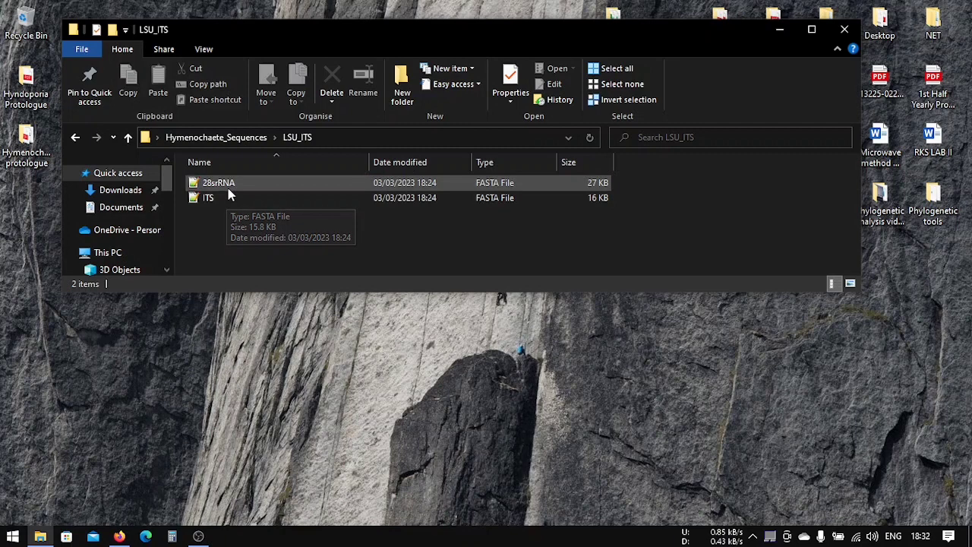
Switch back to Firefox and highlight the genus name Hymenochaete in the ITS search query
{"action": "left_click", "coordinate": [120, 536]}
{"action": "scroll", "coordinate": [387, 241], "scroll_direction": "up", "scroll_amount": 5}
{"action": "scroll", "coordinate": [387, 241], "scroll_direction": "up", "scroll_amount": 7}
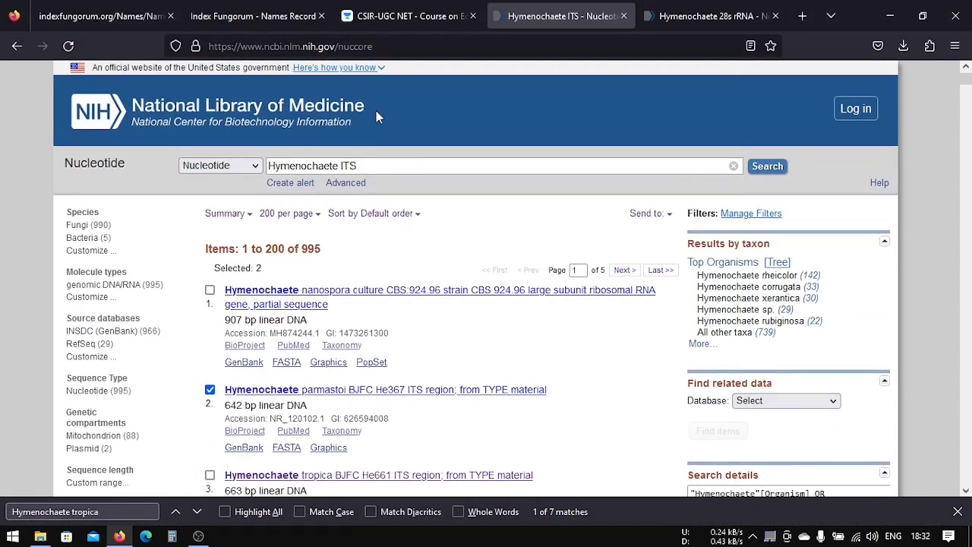
{"action": "double_click", "coordinate": [308, 166]}
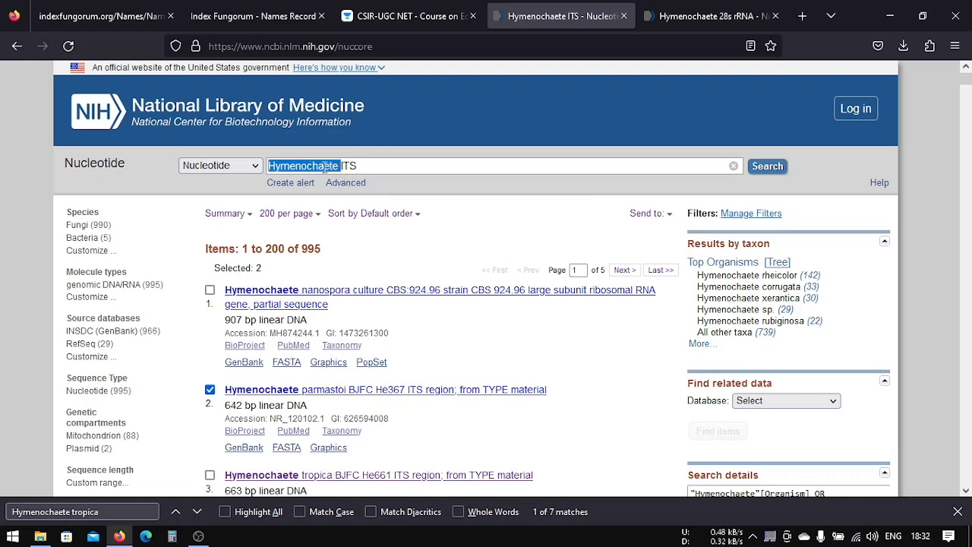
Replace the genus in the ITS query with Hydnochaete and search the Nucleotide database for "Hydnochaete ITS"
{"action": "left_click_drag", "start_coordinate": [360, 166], "coordinate": [274, 166]}
{"action": "double_click", "coordinate": [304, 165]}
{"action": "type", "text": "ColITS"}
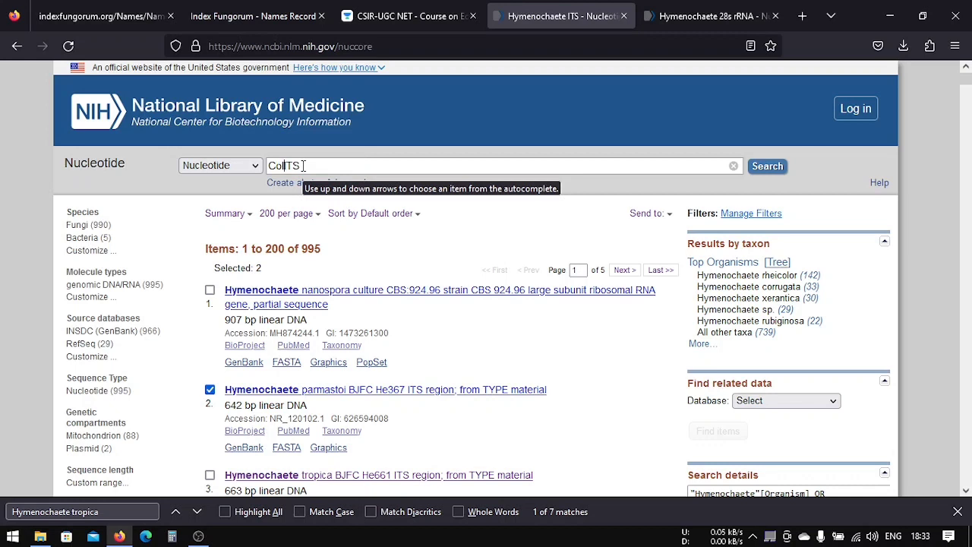
{"action": "key", "text": "BackSpace"}
{"action": "key", "text": "BackSpace"}
{"action": "type", "text": "Hydnochaete"}
{"action": "key", "text": "Return"}
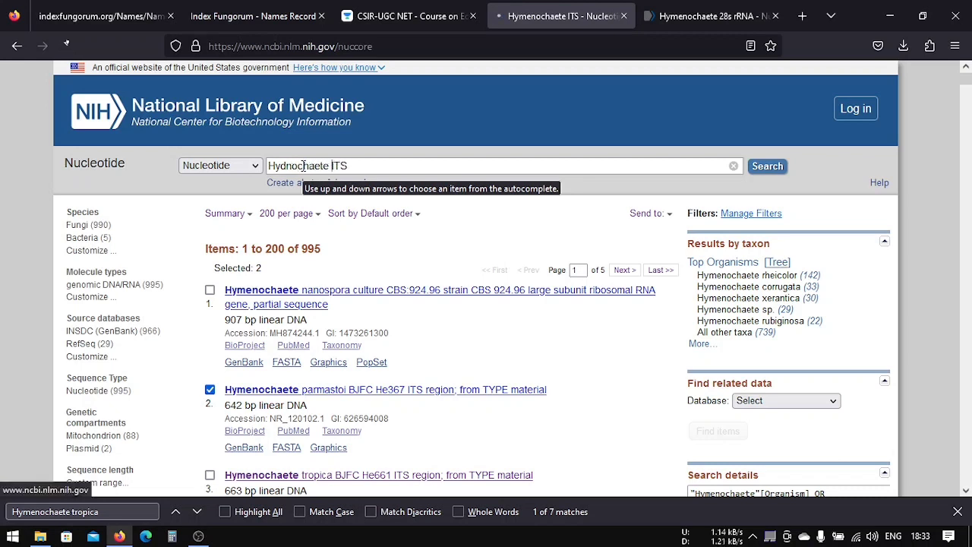
In the 28S results tab, replace the genus in the query with Hydnochaete and run the search
{"action": "key", "text": "ctrl+Tab"}
{"action": "scroll", "coordinate": [319, 163], "scroll_direction": "up", "scroll_amount": 5}
{"action": "double_click", "coordinate": [318, 165]}
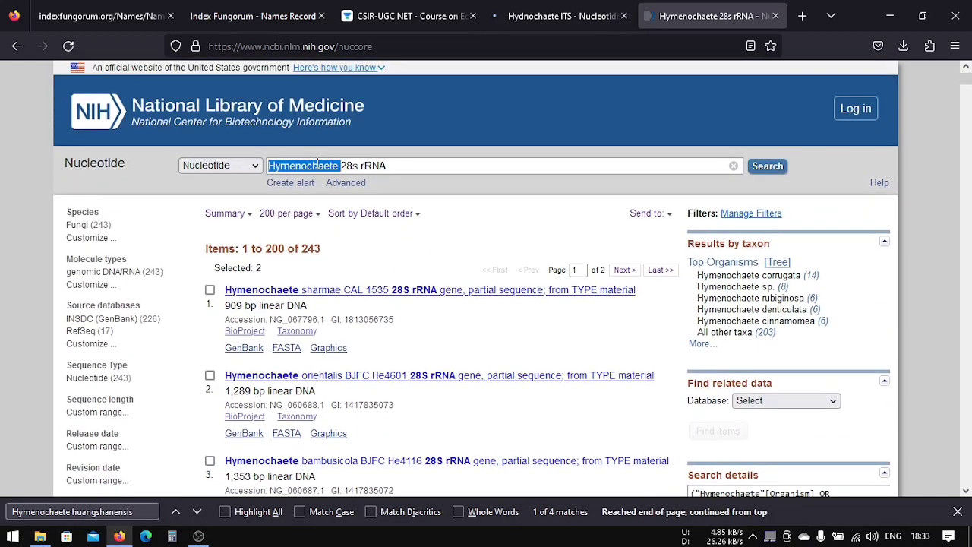
{"action": "type", "text": "Hydnochaete"}
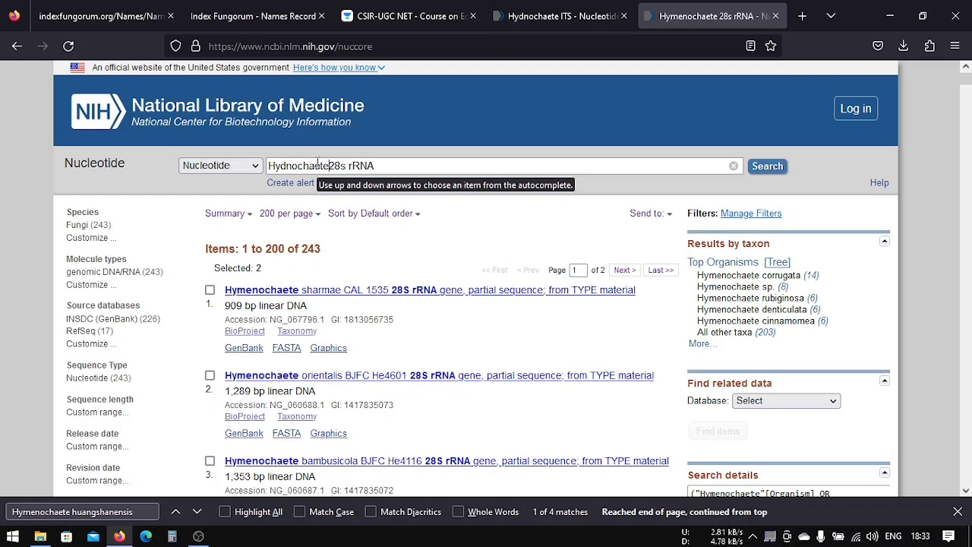
{"action": "key", "text": "Return"}
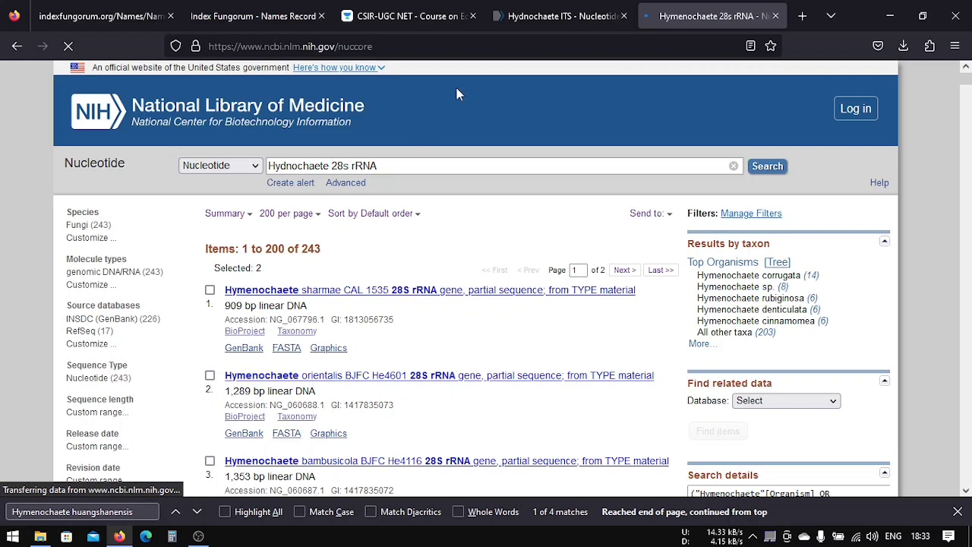
Go through the Hydnochaete ITS results and select the Hydnochaete tabacina isolate U30-ITS4_C15.ab1 record
{"action": "left_click", "coordinate": [499, 29]}
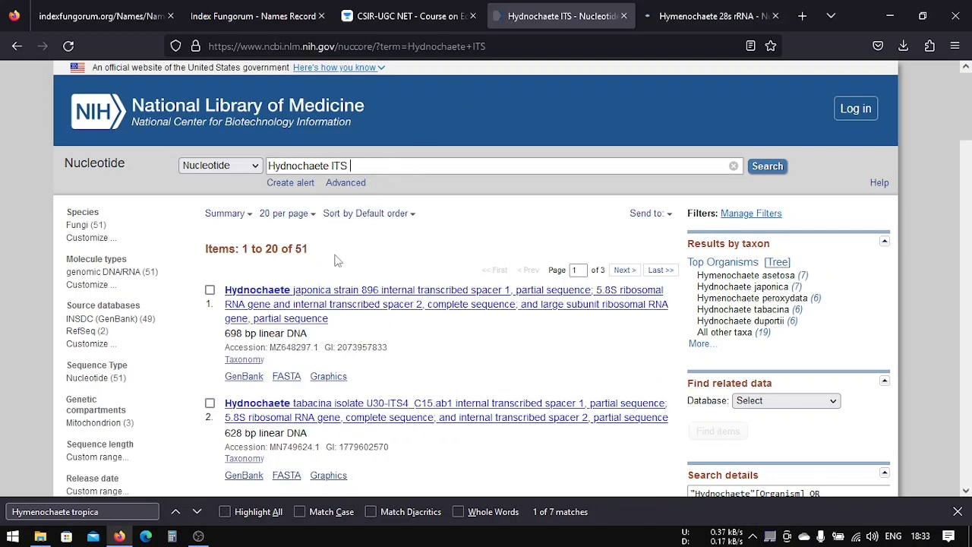
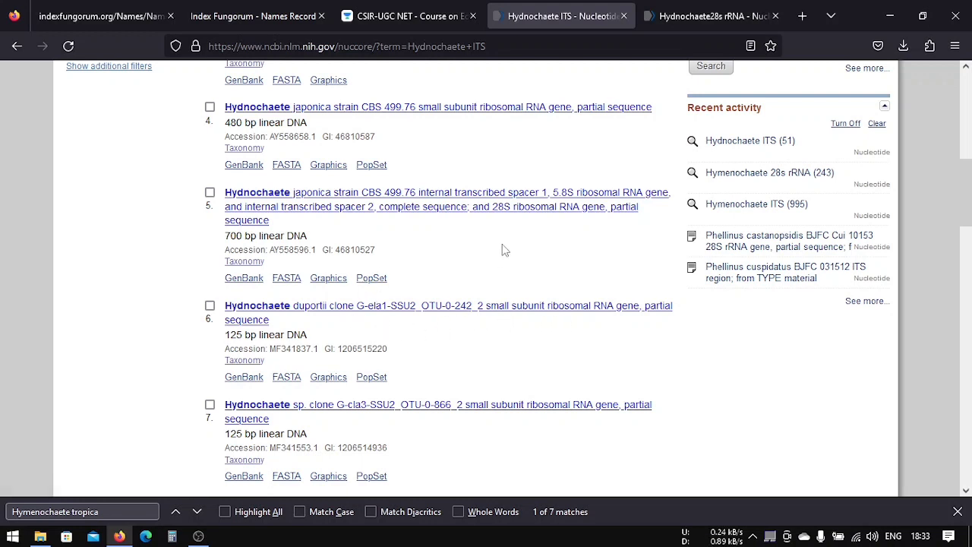
{"action": "scroll", "coordinate": [481, 212], "scroll_direction": "up", "scroll_amount": 1}
{"action": "scroll", "coordinate": [479, 205], "scroll_direction": "down", "scroll_amount": 1}
{"action": "scroll", "coordinate": [473, 190], "scroll_direction": "up", "scroll_amount": 5}
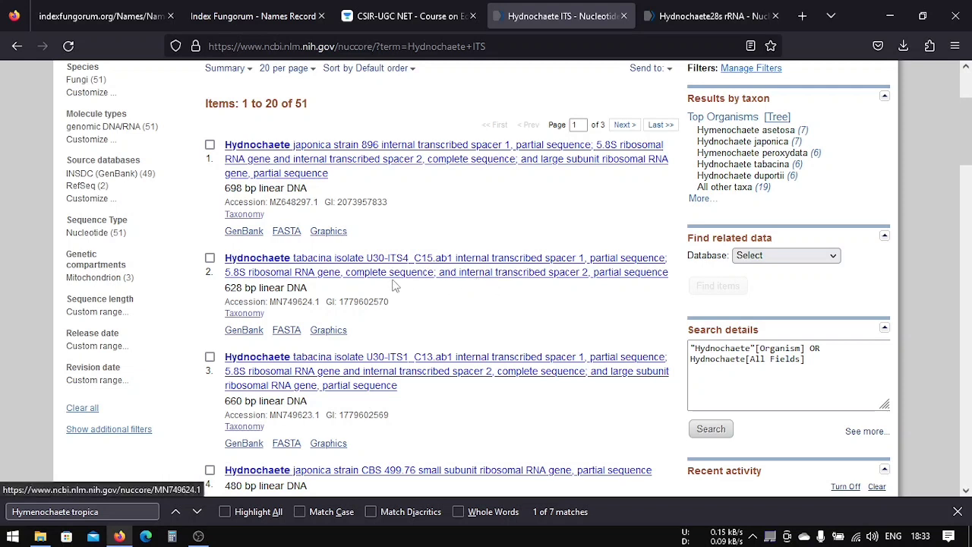
{"action": "left_click", "coordinate": [210, 258]}
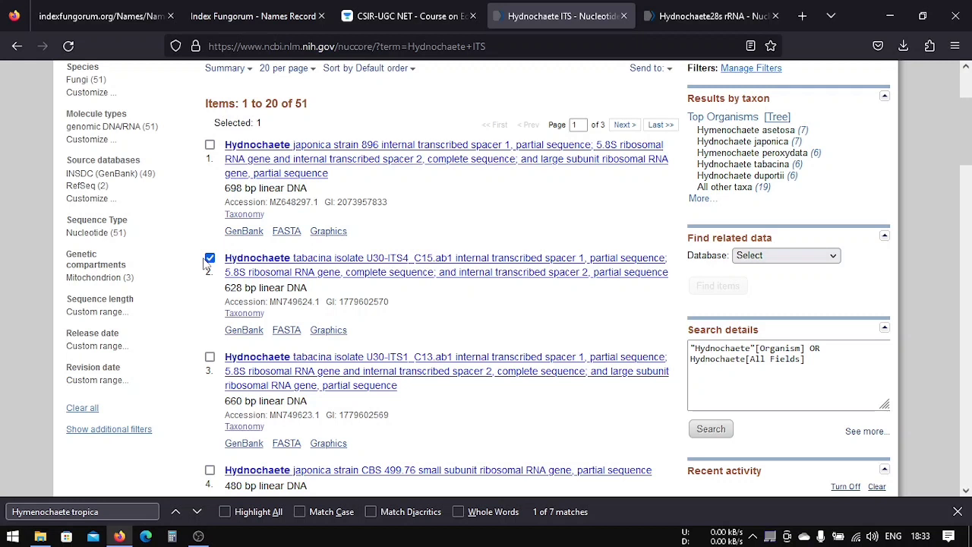
Add the missing space to the 28S query so it reads "Hydnochaete 28s rRNA" and rerun the search
{"action": "left_click", "coordinate": [699, 16]}
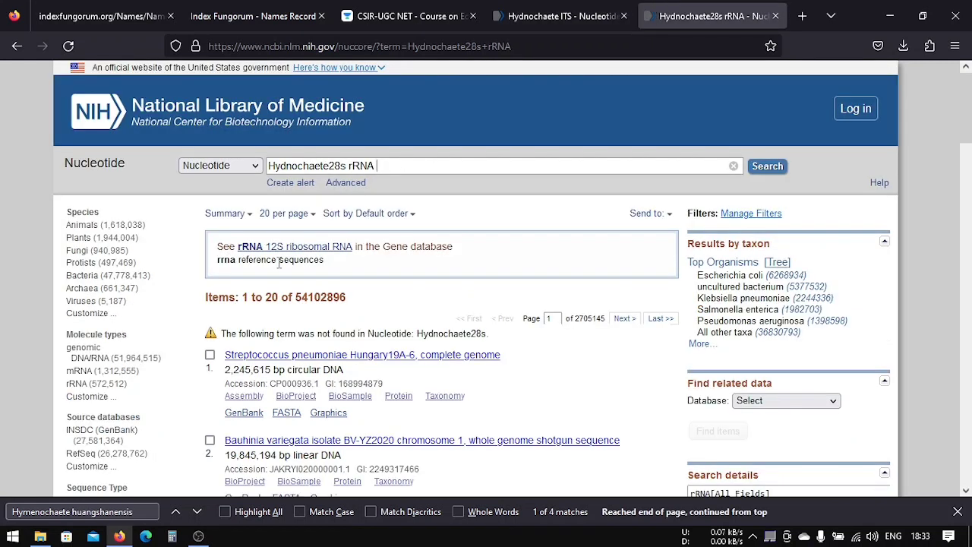
{"action": "scroll", "coordinate": [357, 274], "scroll_direction": "down", "scroll_amount": 2}
{"action": "scroll", "coordinate": [334, 289], "scroll_direction": "up", "scroll_amount": 2}
{"action": "left_click", "coordinate": [330, 166]}
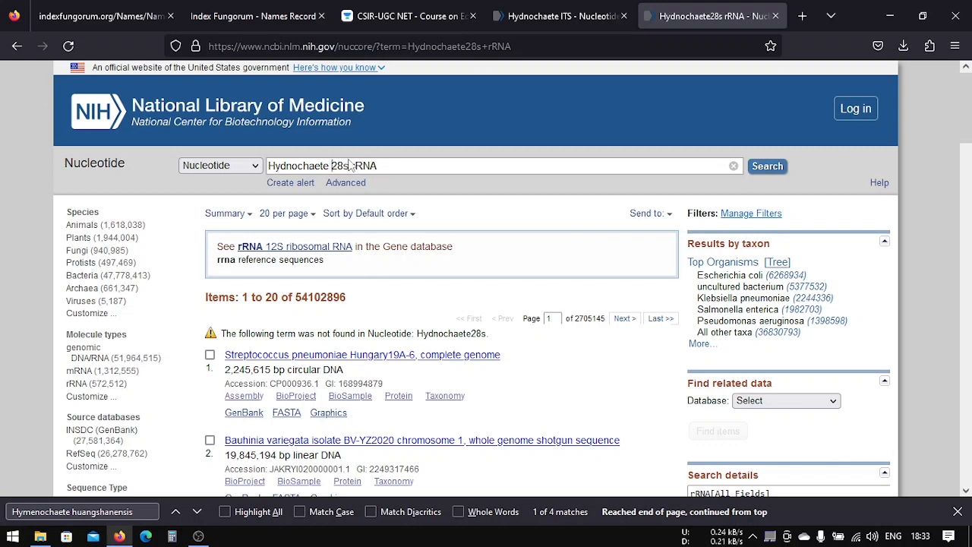
{"action": "key", "text": "Return"}
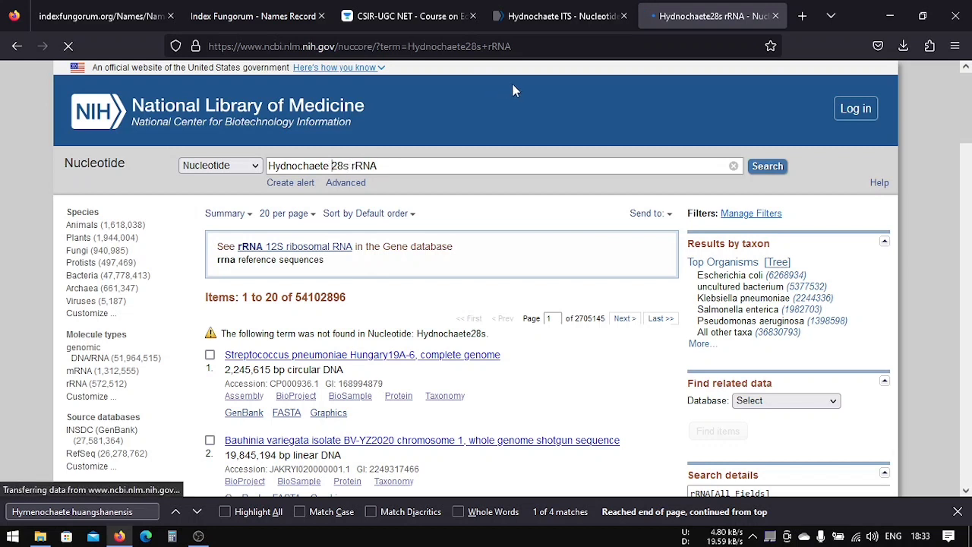
Copy the species name Hydnochaete tabacina from the ITS results and find it in the 28S results page
{"action": "left_click", "coordinate": [555, 10]}
{"action": "left_click_drag", "start_coordinate": [225, 258], "coordinate": [328, 249]}
{"action": "key", "text": "ctrl+c"}
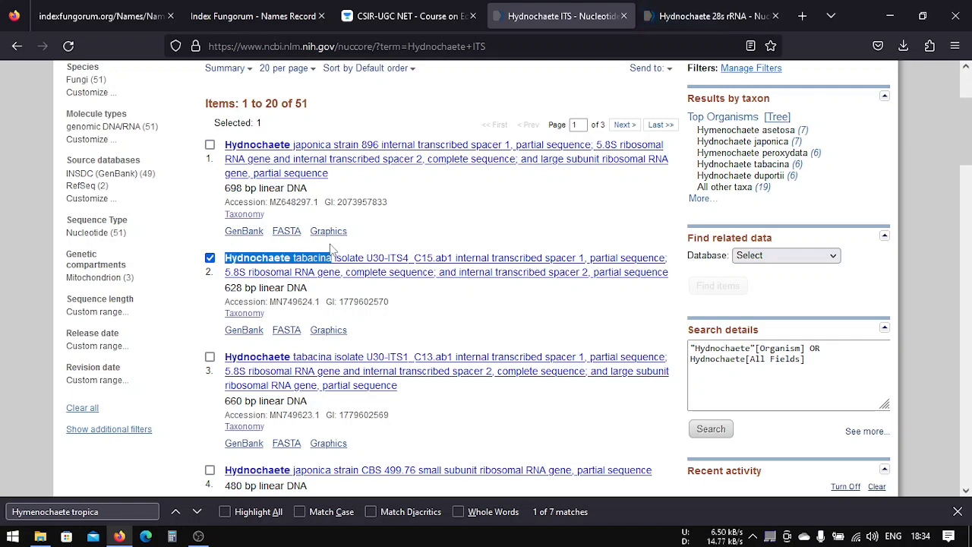
{"action": "left_click", "coordinate": [676, 20]}
{"action": "key", "text": "ctrl+f"}
{"action": "key", "text": "ctrl+v"}
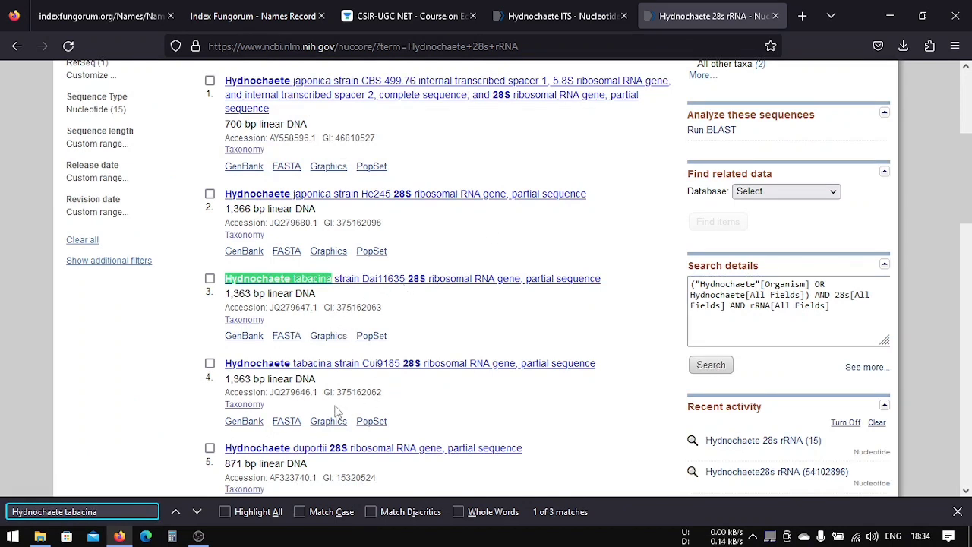
Go through the Hydnochaete tabacina matches in the 28S results and select the strain Dai11635 record
{"action": "left_click", "coordinate": [197, 512]}
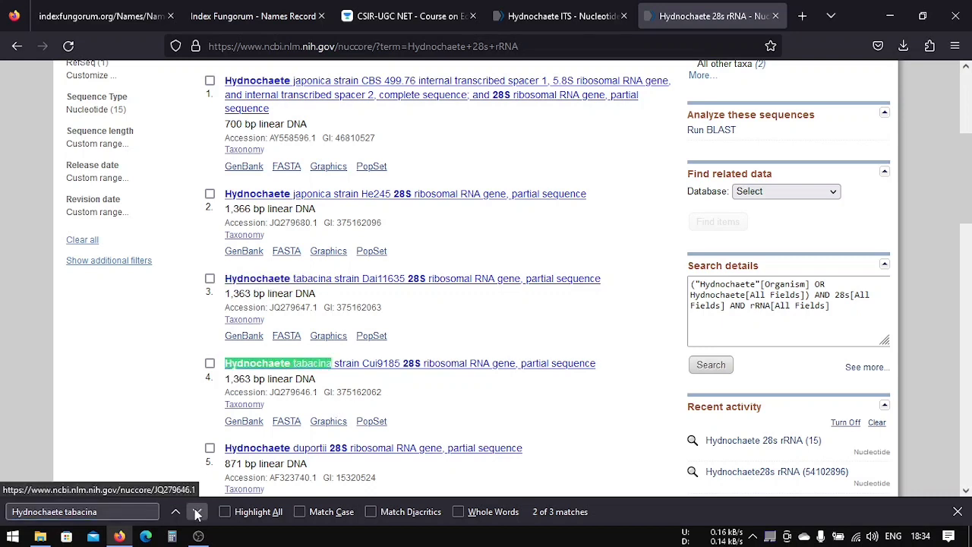
{"action": "left_click", "coordinate": [196, 512]}
{"action": "left_click", "coordinate": [197, 512]}
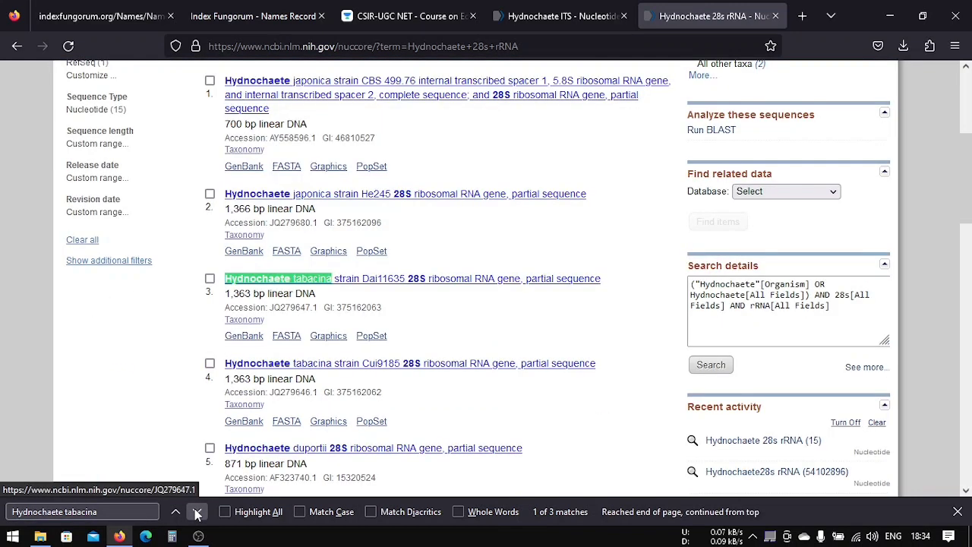
{"action": "left_click", "coordinate": [196, 512]}
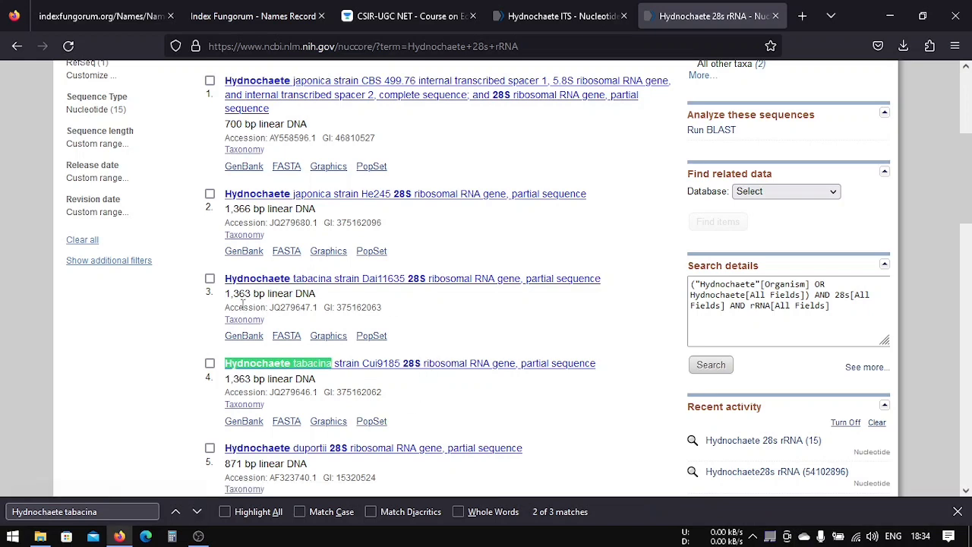
{"action": "left_click", "coordinate": [210, 279]}
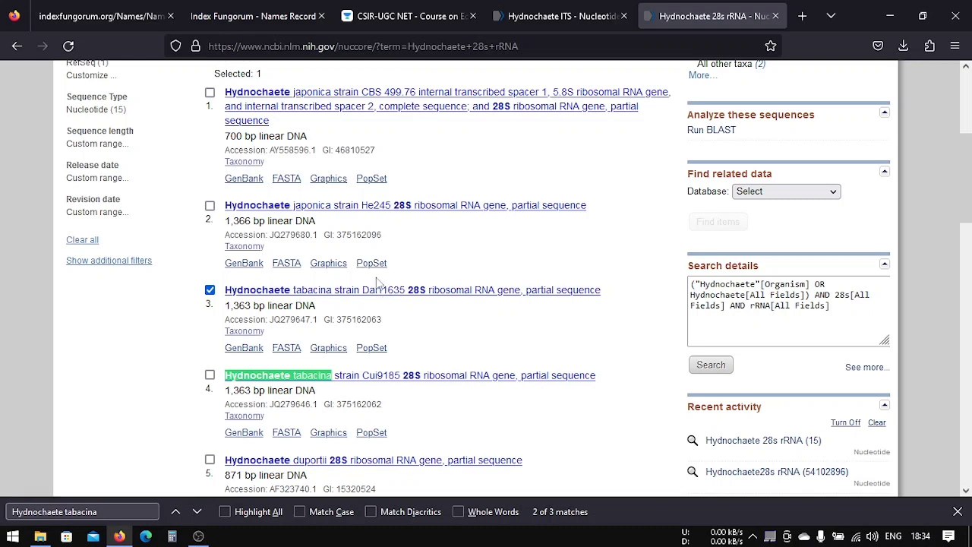
Copy strain number 11635, find it in the ITS results, and select the Hydnochaete tabacina strain Dai11635 internal transcribed spacer record
{"action": "left_click_drag", "start_coordinate": [384, 283], "coordinate": [410, 281]}
{"action": "key", "text": "ctrl+c"}
{"action": "left_click", "coordinate": [383, 278]}
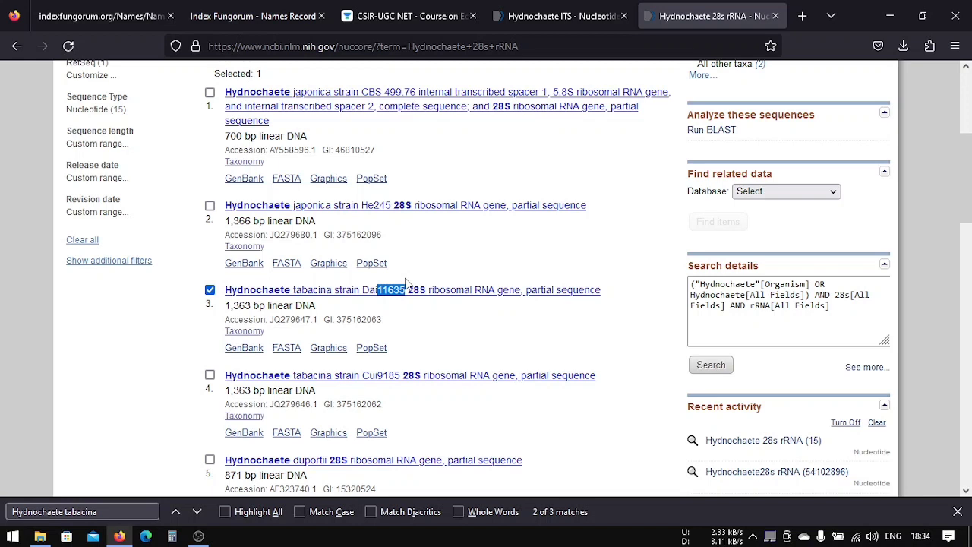
{"action": "key", "text": "ctrl+shift+Tab"}
{"action": "key", "text": "ctrl+f"}
{"action": "key", "text": "ctrl+v"}
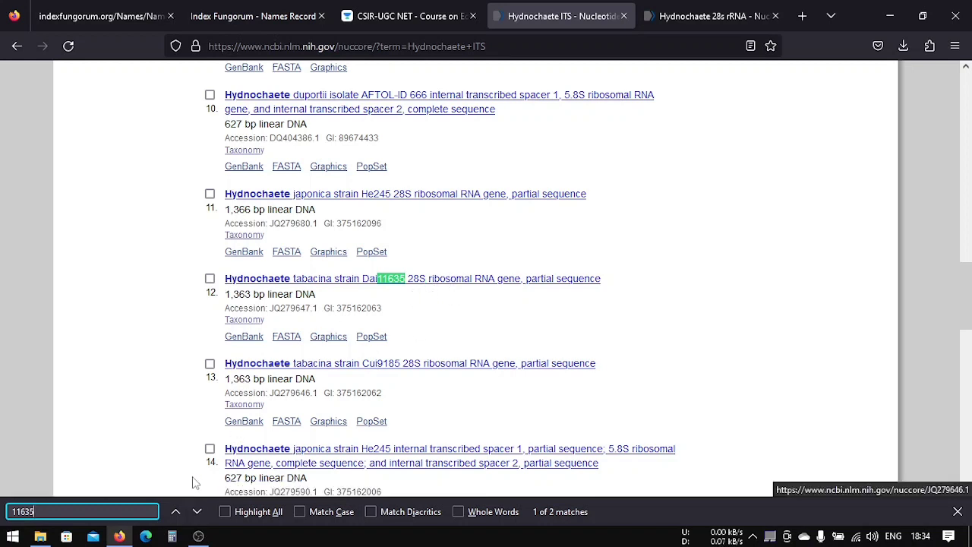
{"action": "left_click", "coordinate": [199, 515]}
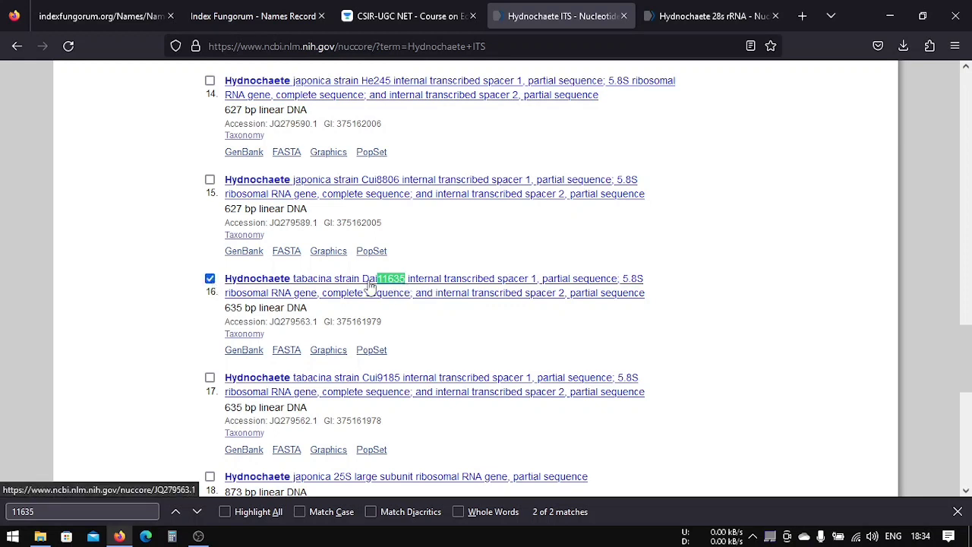
Compare the selected strain with the 28S results and deselect the Hydnochaete tabacina isolate U30-ITS4_C15.ab1 record in the ITS results
{"action": "left_click", "coordinate": [644, 19]}
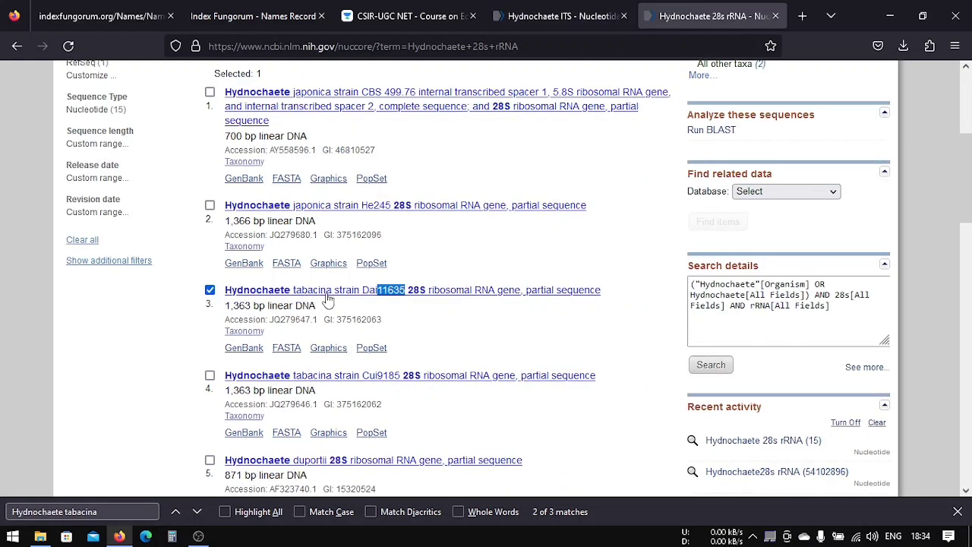
{"action": "left_click", "coordinate": [573, 18]}
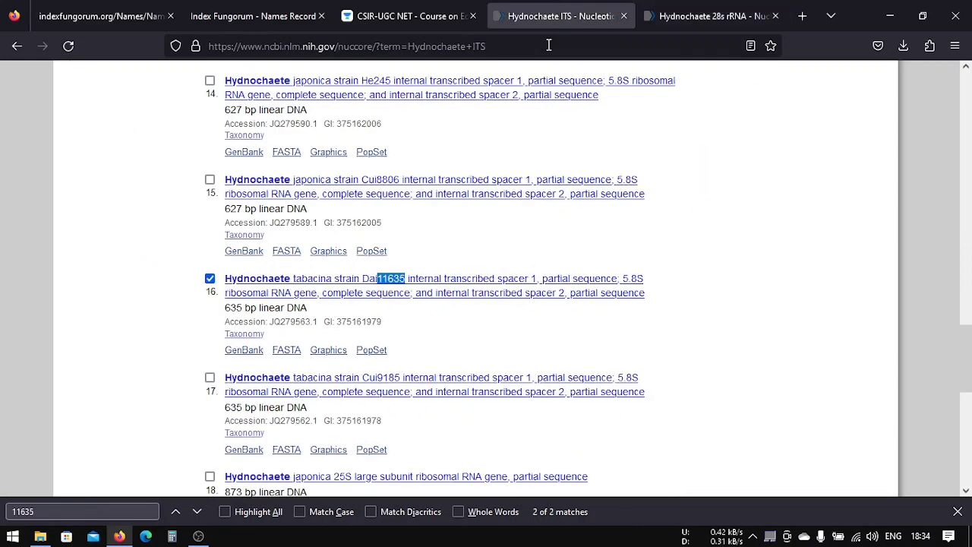
{"action": "scroll", "coordinate": [313, 261], "scroll_direction": "up", "scroll_amount": 15}
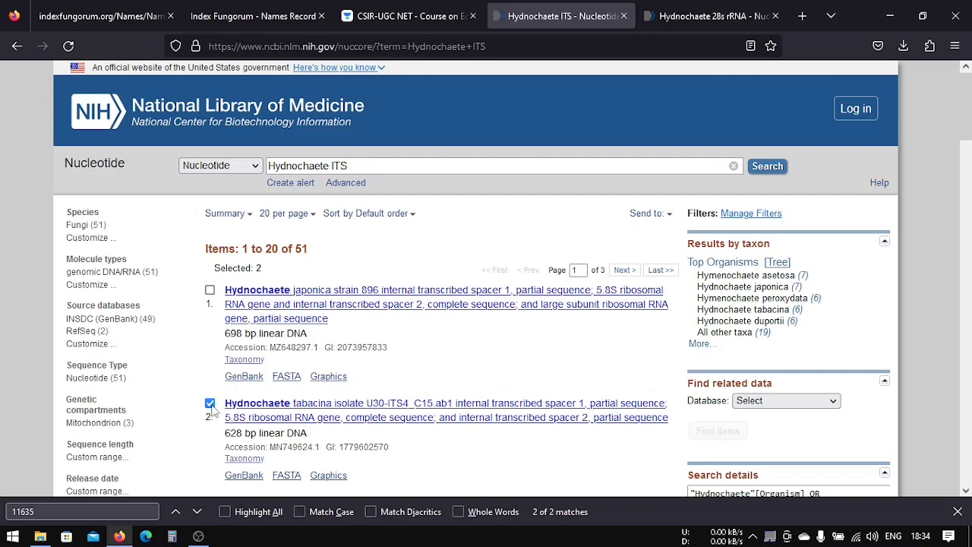
{"action": "left_click", "coordinate": [210, 404]}
Export the selected Hydnochaete ITS record as a complete record to a file in FASTA format
{"action": "scroll", "coordinate": [372, 260], "scroll_direction": "down", "scroll_amount": 4}
{"action": "scroll", "coordinate": [372, 260], "scroll_direction": "down", "scroll_amount": 18}
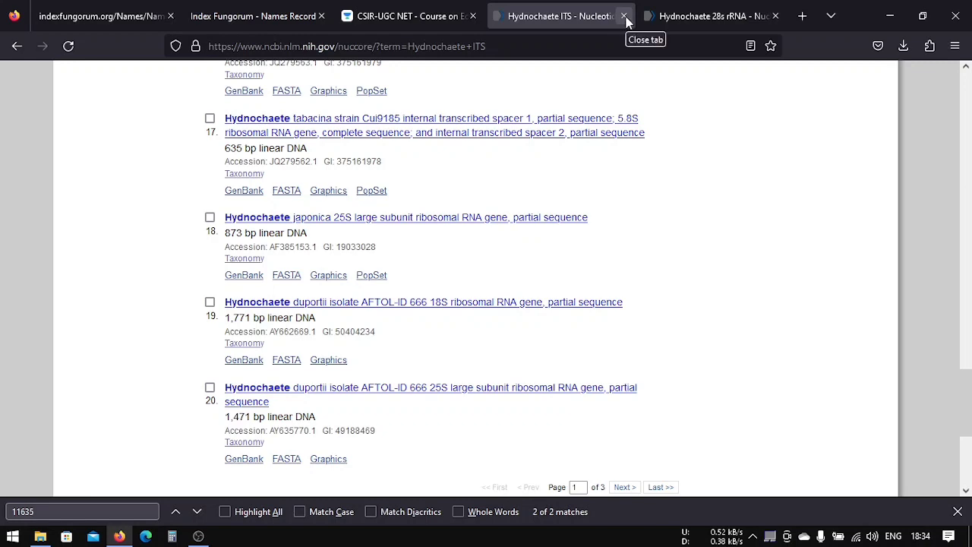
{"action": "scroll", "coordinate": [611, 161], "scroll_direction": "up", "scroll_amount": 15}
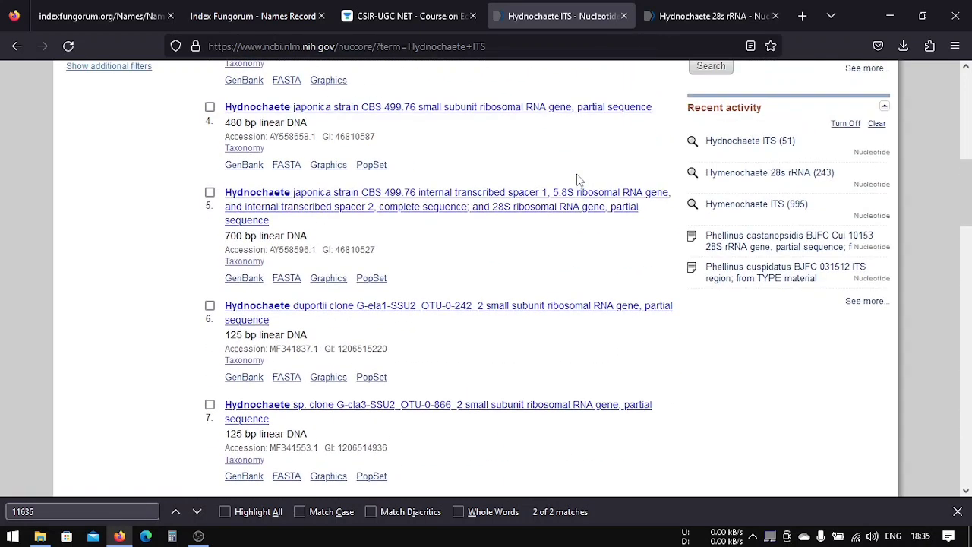
{"action": "scroll", "coordinate": [577, 176], "scroll_direction": "up", "scroll_amount": 10}
{"action": "left_click", "coordinate": [668, 217]}
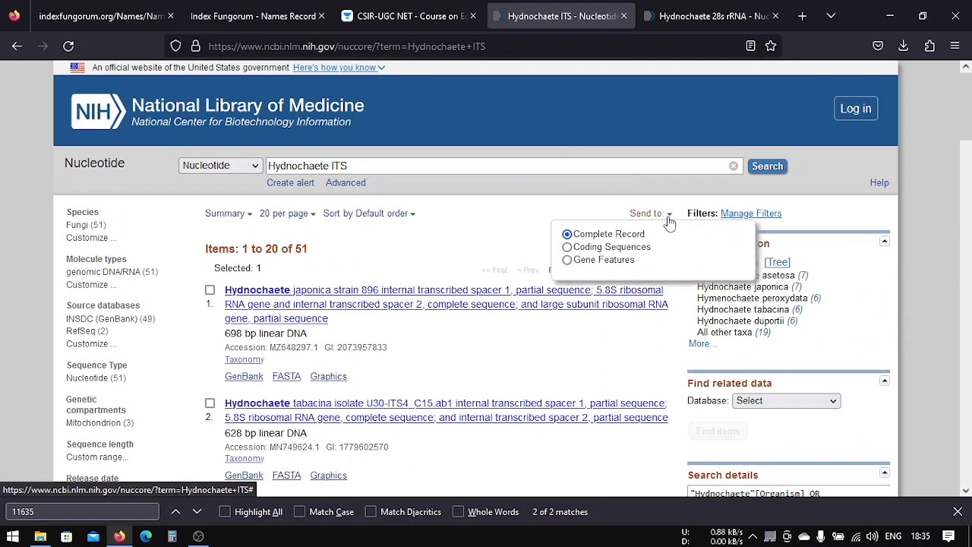
{"action": "left_click", "coordinate": [580, 303]}
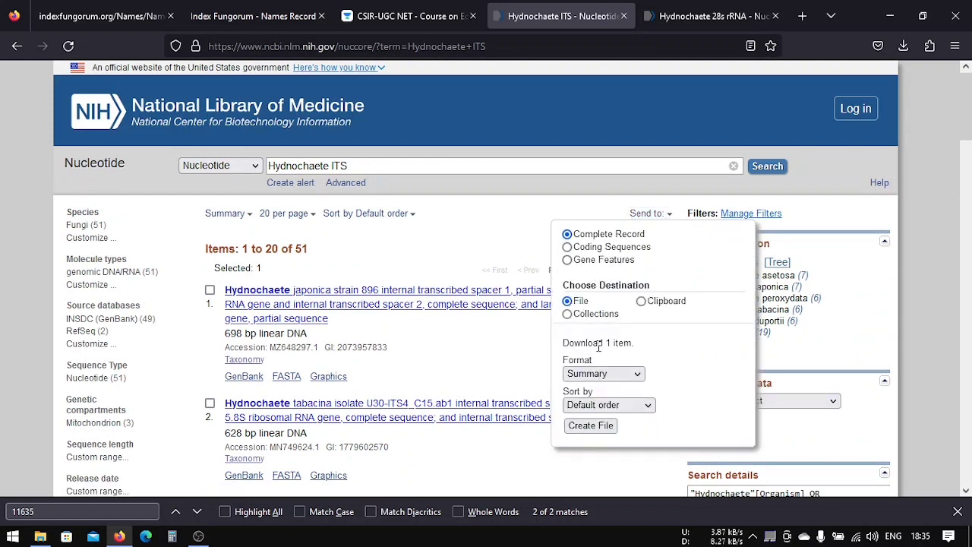
{"action": "left_click", "coordinate": [604, 373]}
{"action": "left_click", "coordinate": [583, 213]}
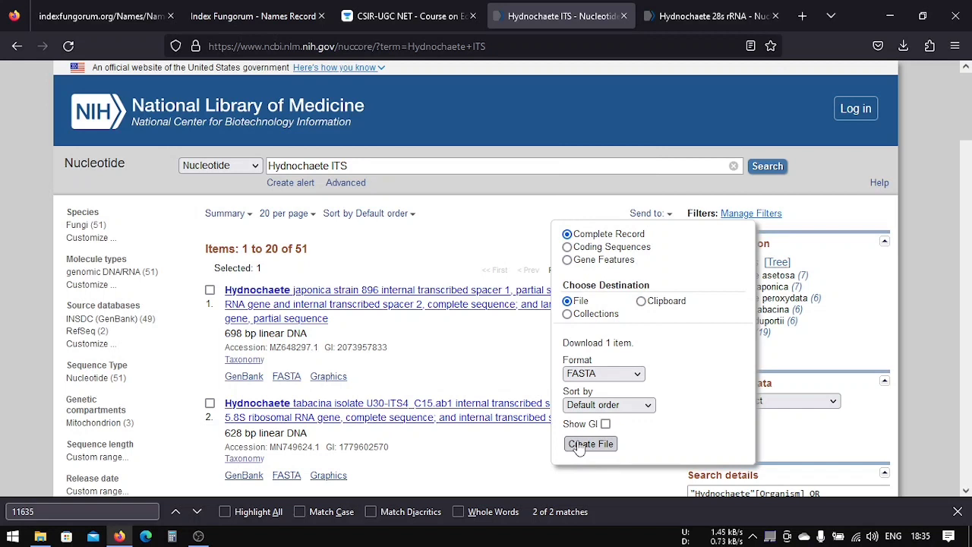
{"action": "left_click", "coordinate": [585, 444]}
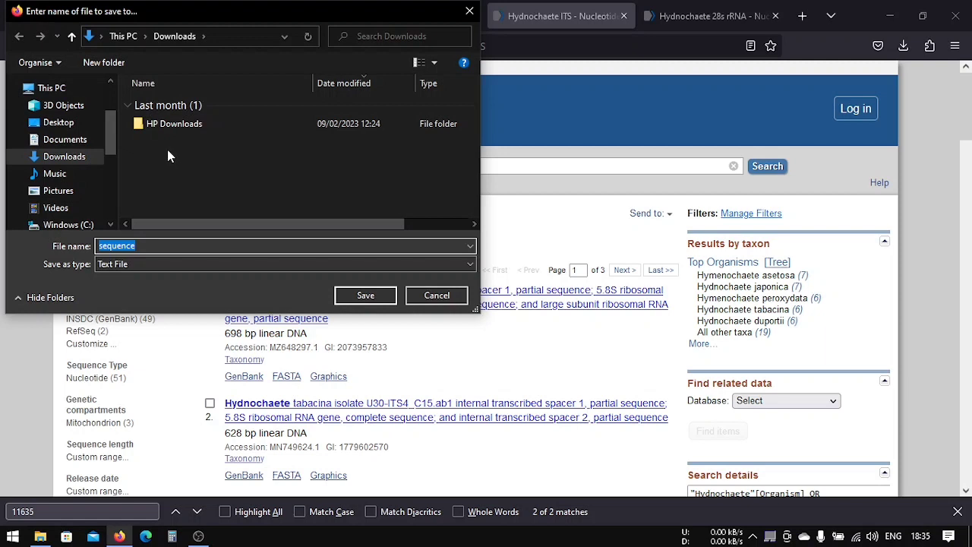
Save the exported ITS sequence to the Desktop as Hyd_ITS
{"action": "left_click", "coordinate": [58, 123]}
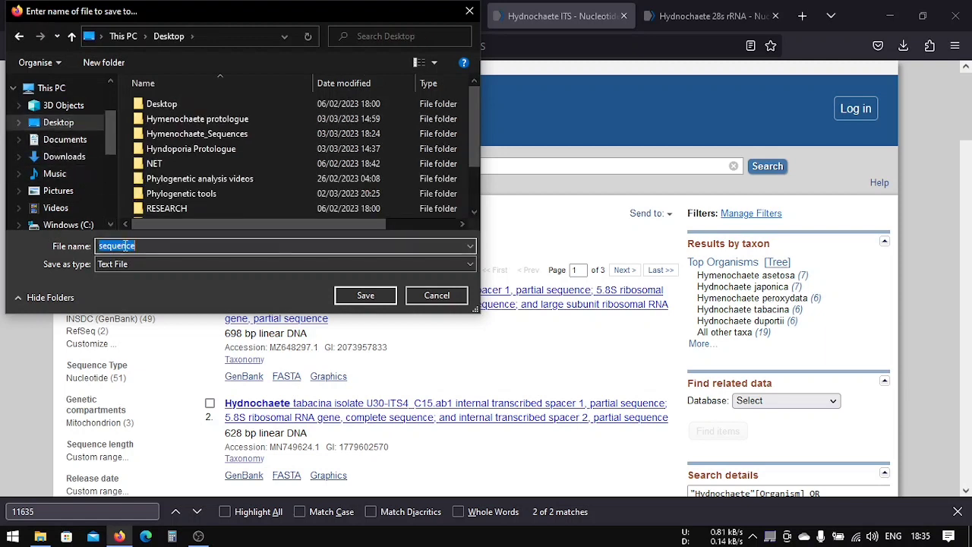
{"action": "scroll", "coordinate": [191, 183], "scroll_direction": "down", "scroll_amount": 2}
{"action": "scroll", "coordinate": [192, 183], "scroll_direction": "up", "scroll_amount": 2}
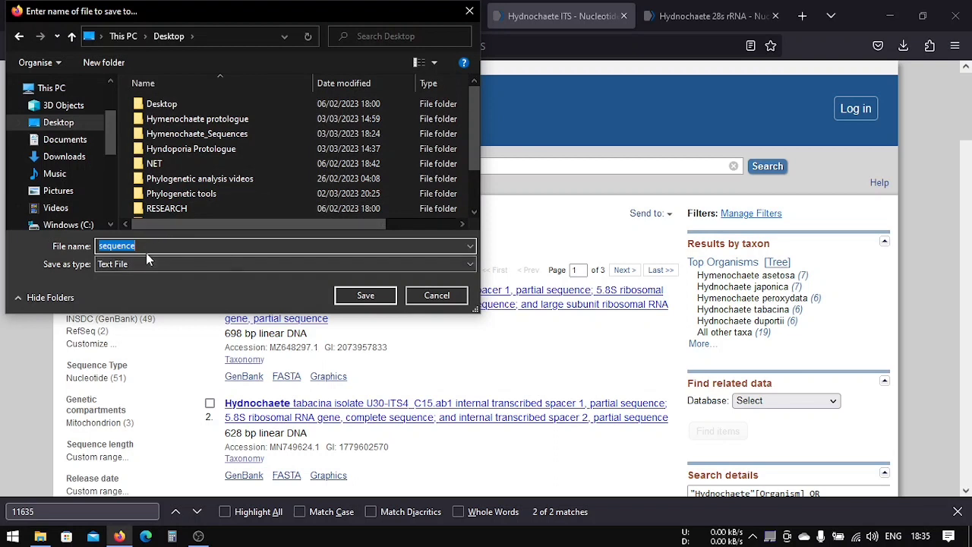
{"action": "type", "text": "Hyd_ITS"}
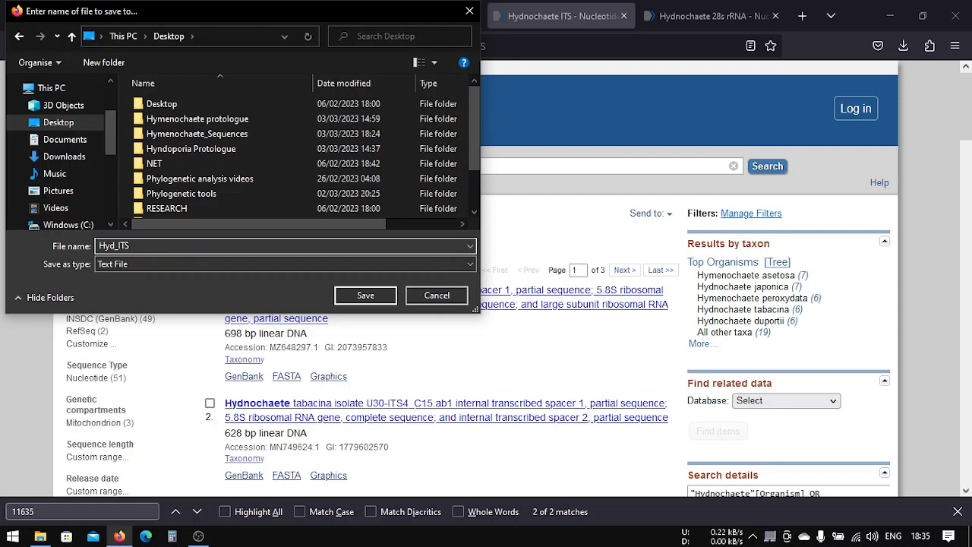
{"action": "key", "text": "Return"}
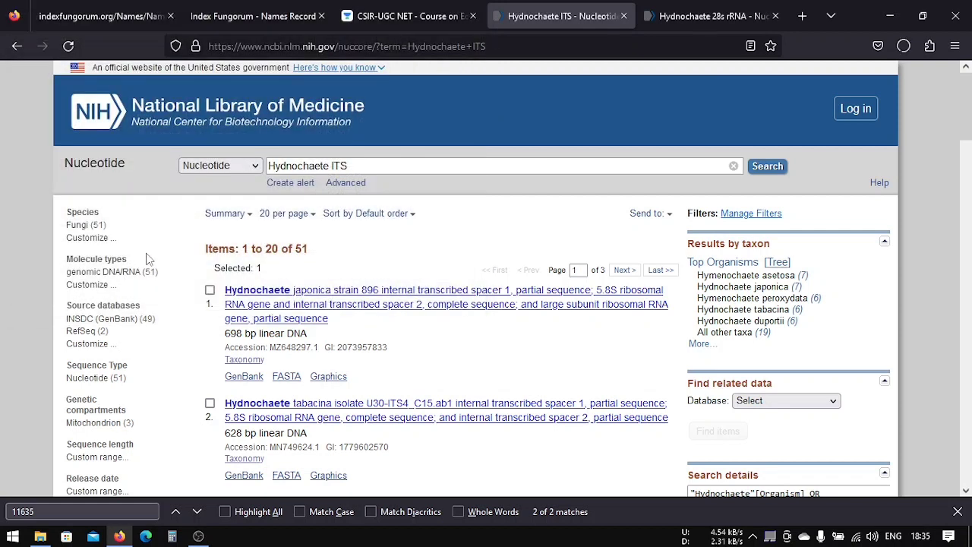
Export the selected Hydnochaete 28S record to a file in FASTA format and save it to the Desktop as Hyd_LSU
{"action": "left_click", "coordinate": [687, 16]}
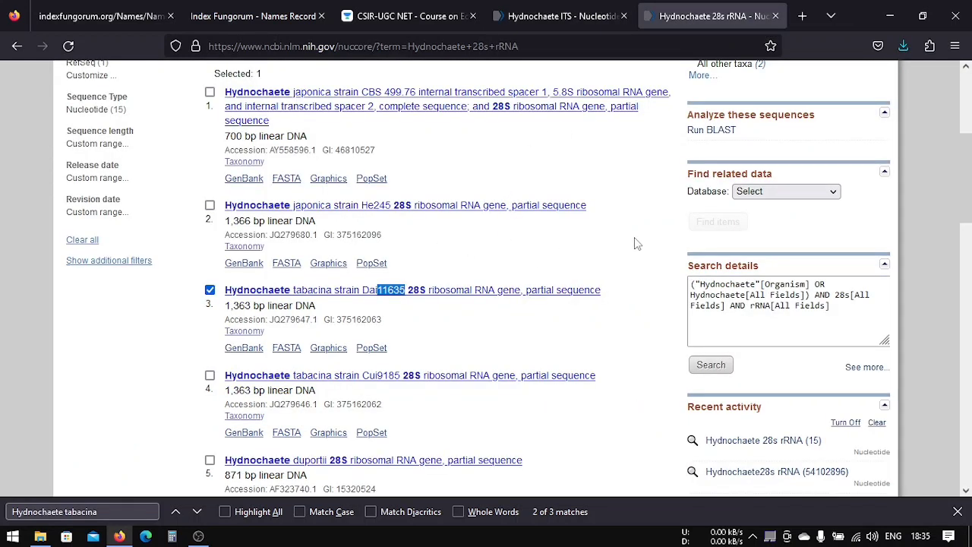
{"action": "scroll", "coordinate": [642, 240], "scroll_direction": "up", "scroll_amount": 4}
{"action": "left_click", "coordinate": [671, 215]}
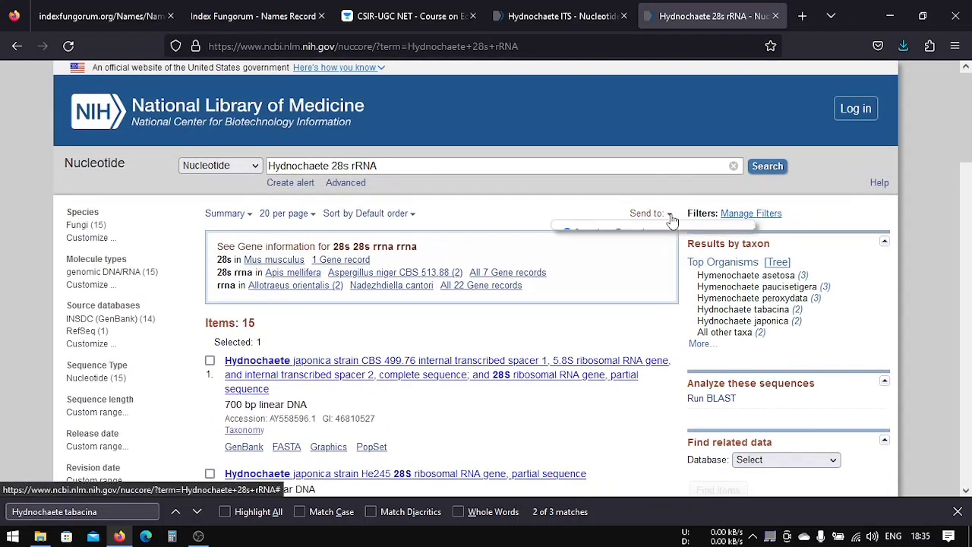
{"action": "left_click", "coordinate": [602, 373]}
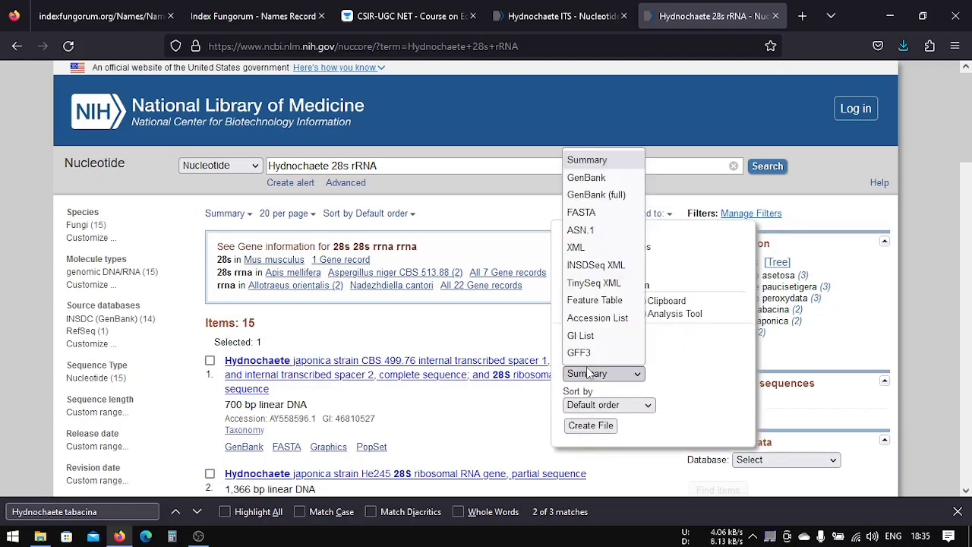
{"action": "left_click", "coordinate": [600, 215]}
{"action": "left_click", "coordinate": [592, 443]}
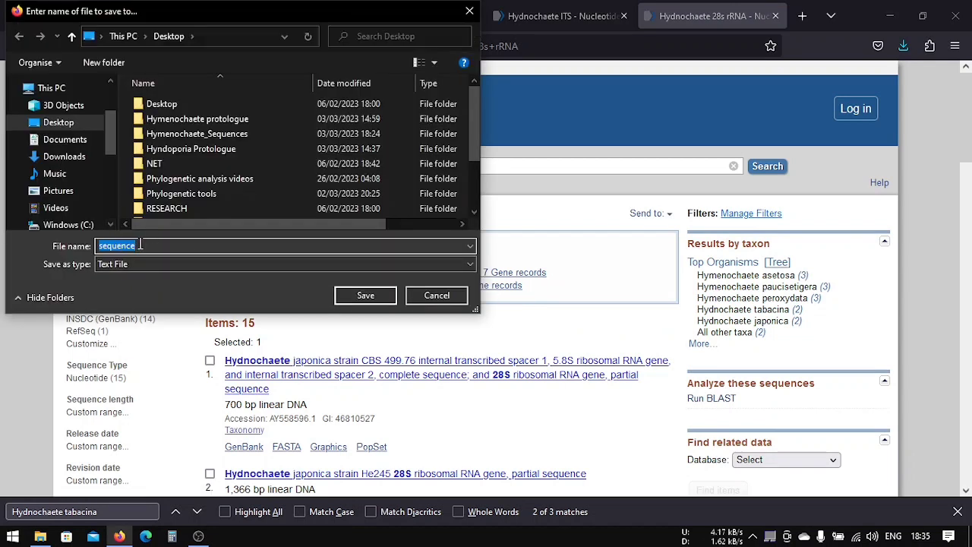
{"action": "type", "text": "Hyd_LS"}
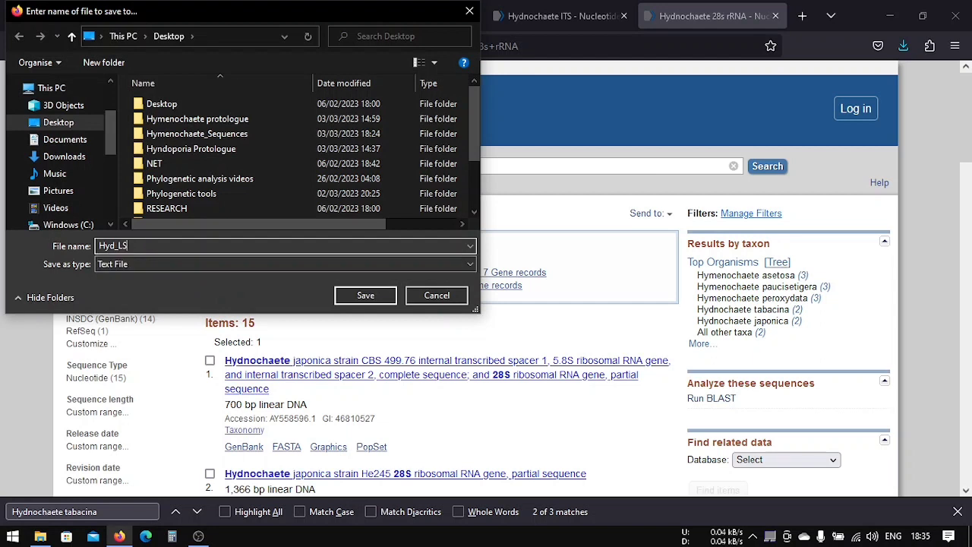
{"action": "left_click", "coordinate": [366, 296]}
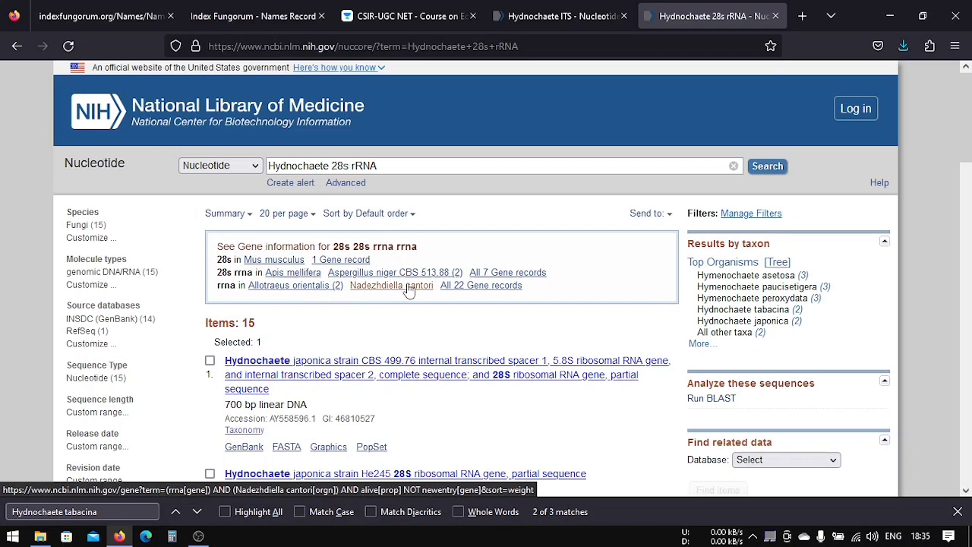
Open the Hydnochaete tabacina strain Dai11635 record pages from both the 28S and the ITS results
{"action": "scroll", "coordinate": [380, 281], "scroll_direction": "down", "scroll_amount": 8}
{"action": "scroll", "coordinate": [406, 251], "scroll_direction": "up", "scroll_amount": 4}
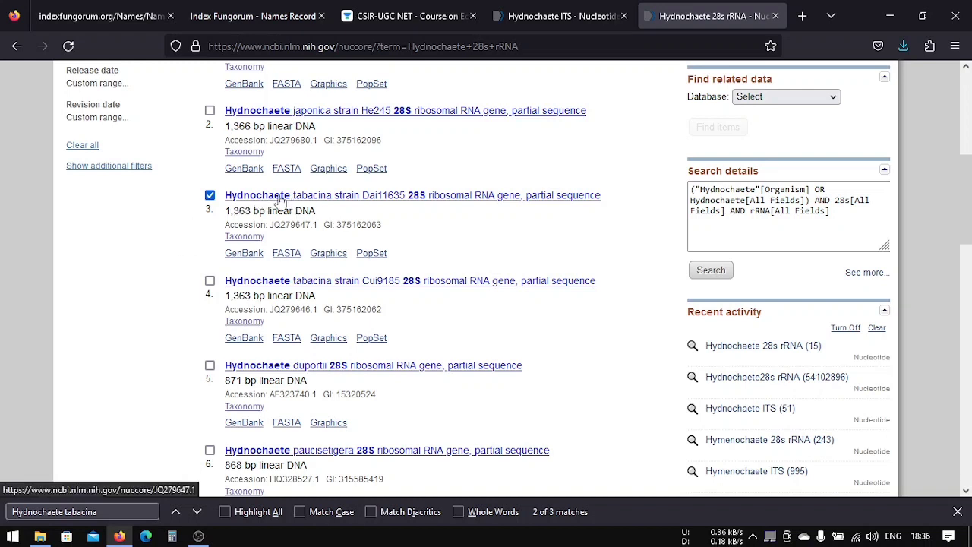
{"action": "key", "text": "ctrl+Page_Up"}
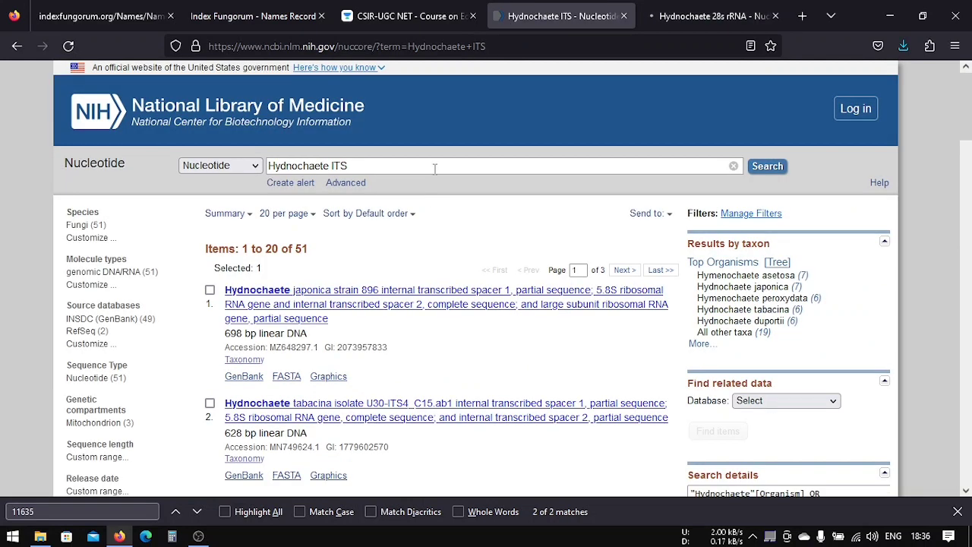
{"action": "scroll", "coordinate": [317, 235], "scroll_direction": "down", "scroll_amount": 15}
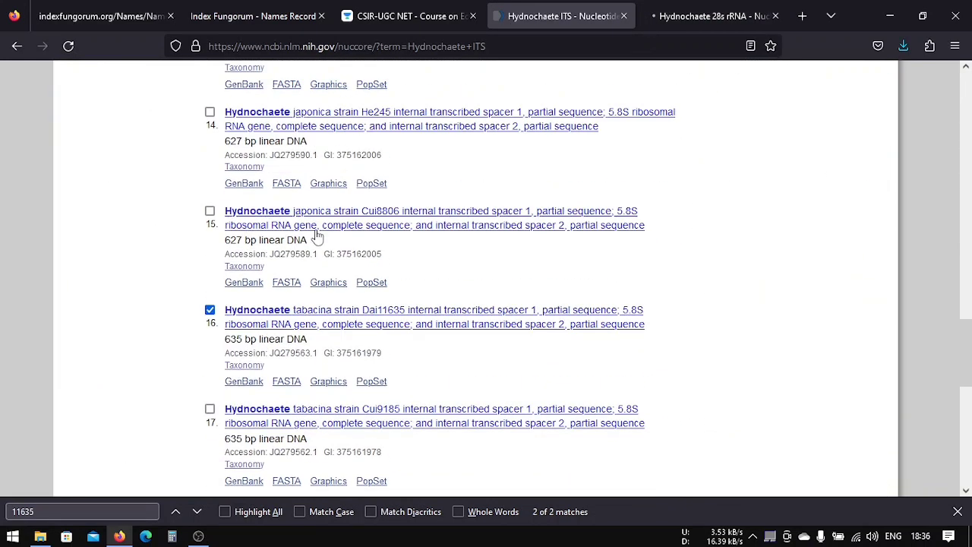
{"action": "left_click", "coordinate": [293, 173]}
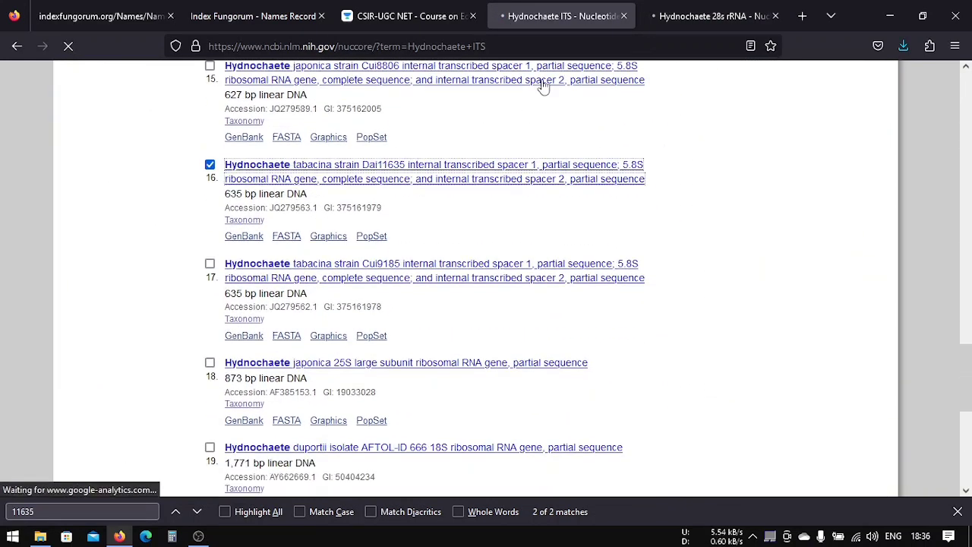
{"action": "left_click", "coordinate": [698, 7]}
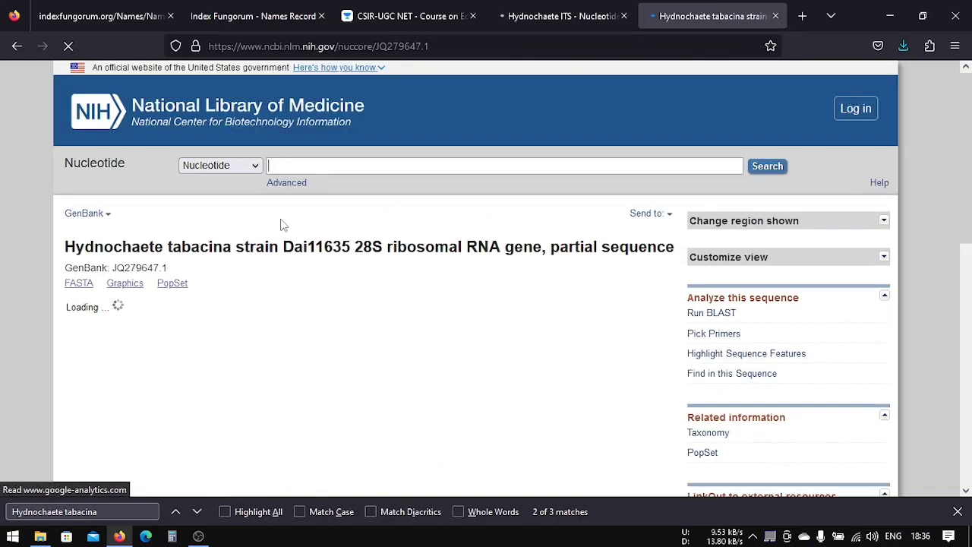
Look through the 28S record's sequence and display both the 28S and ITS Dai11635 records in FASTA format
{"action": "scroll", "coordinate": [271, 211], "scroll_direction": "down", "scroll_amount": 6}
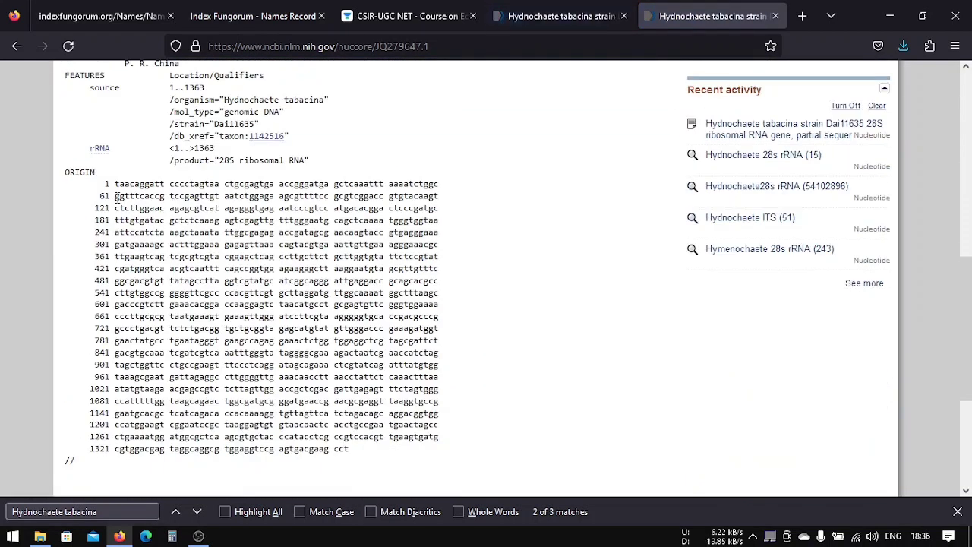
{"action": "scroll", "coordinate": [168, 230], "scroll_direction": "up", "scroll_amount": 10}
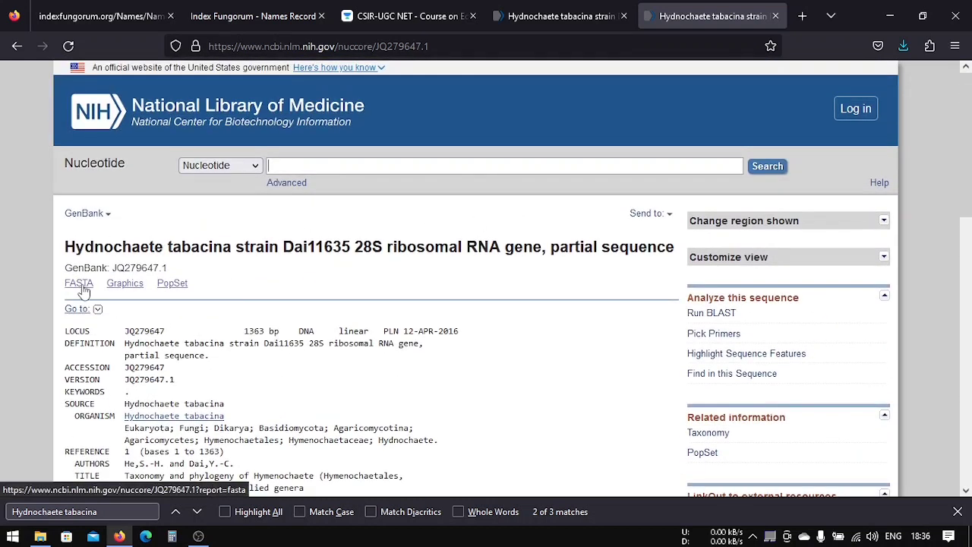
{"action": "key", "text": "ctrl+Page_Up"}
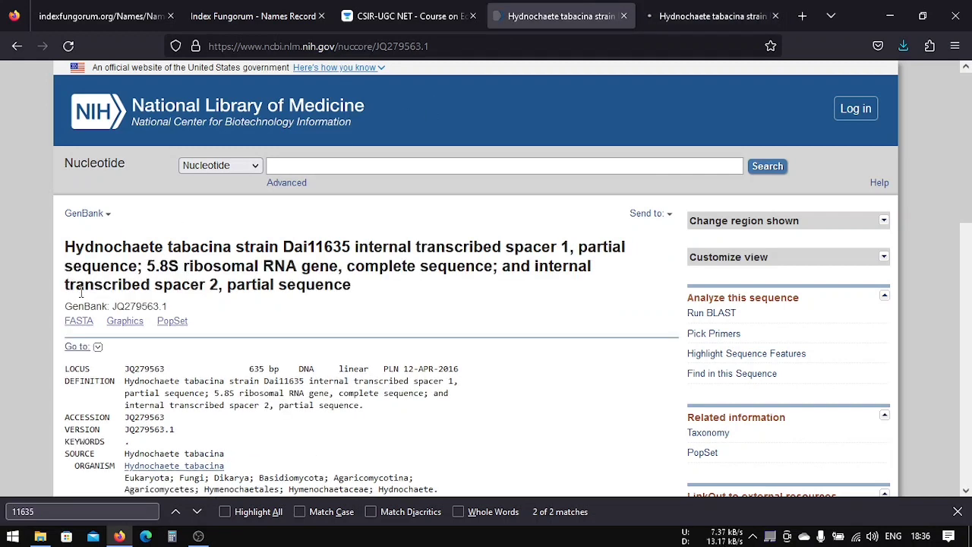
{"action": "left_click", "coordinate": [78, 322]}
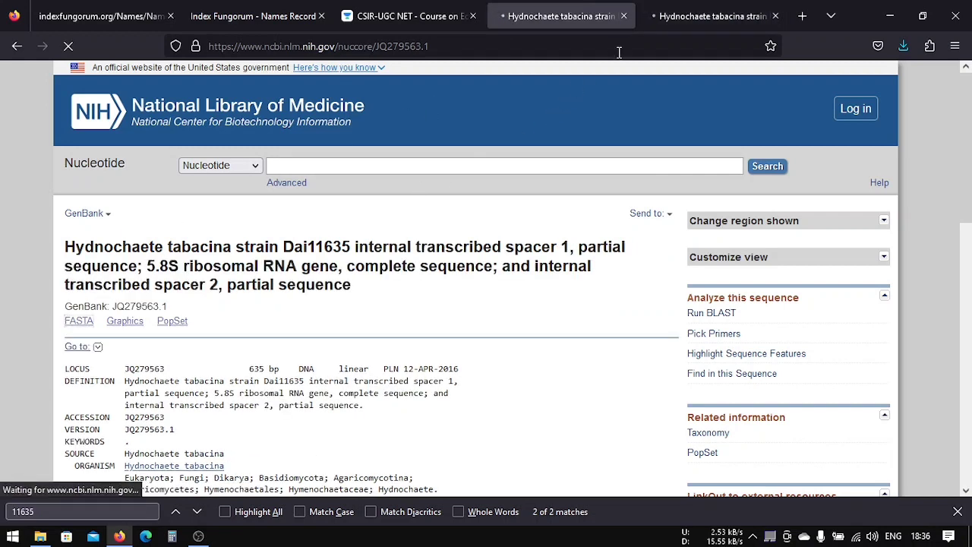
{"action": "left_click", "coordinate": [668, 16]}
{"action": "left_click", "coordinate": [553, 17]}
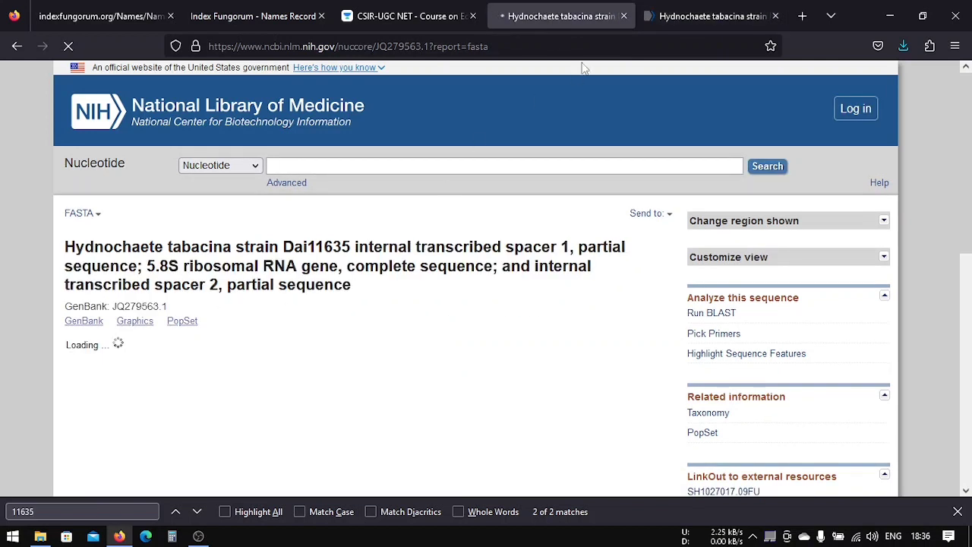
{"action": "key", "text": "ctrl+Page_Down"}
Copy the full FASTA header and sequence of the Dai11635 28S record
{"action": "scroll", "coordinate": [189, 266], "scroll_direction": "down", "scroll_amount": 1}
{"action": "left_click_drag", "start_coordinate": [65, 227], "coordinate": [236, 474]}
{"action": "key", "text": "ctrl+c"}
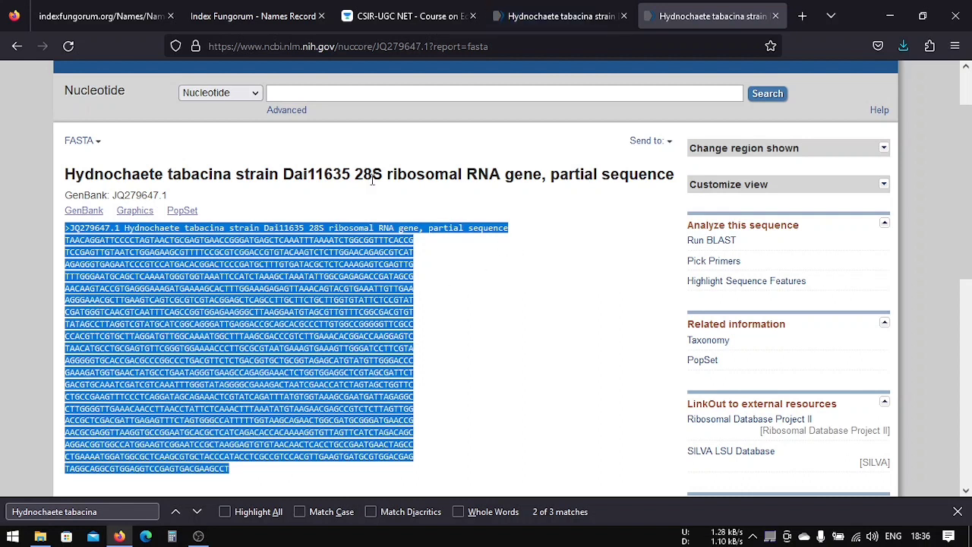
Close the open LSU_ITS folder window and create a text document named Hyd1_LSU on the Desktop
{"action": "left_click", "coordinate": [890, 15]}
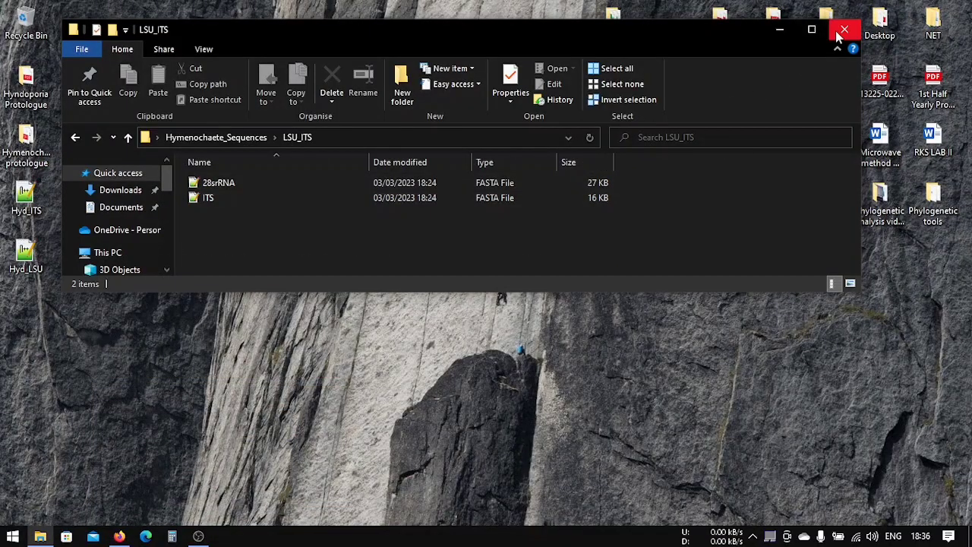
{"action": "left_click", "coordinate": [844, 29]}
{"action": "right_click", "coordinate": [109, 237]}
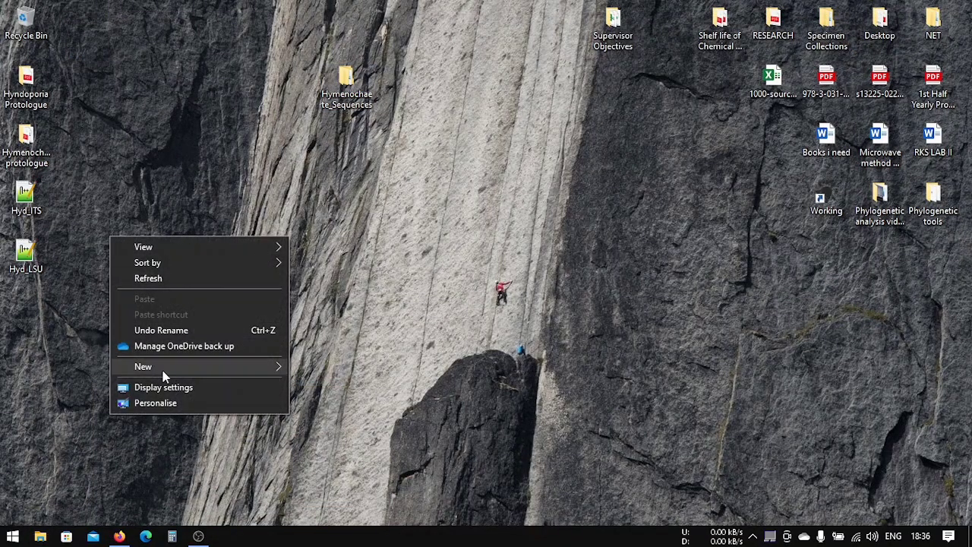
{"action": "mouse_move", "coordinate": [220, 365]}
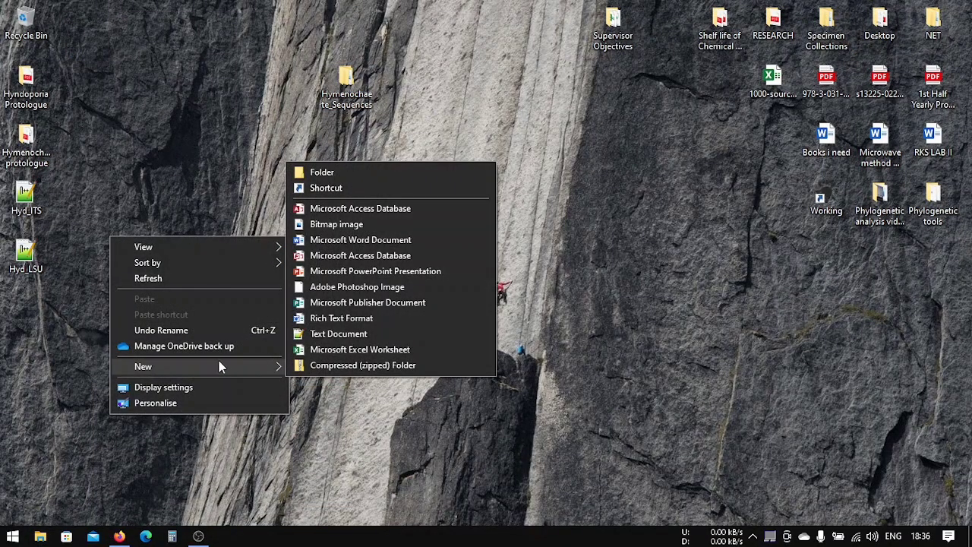
{"action": "left_click", "coordinate": [338, 334]}
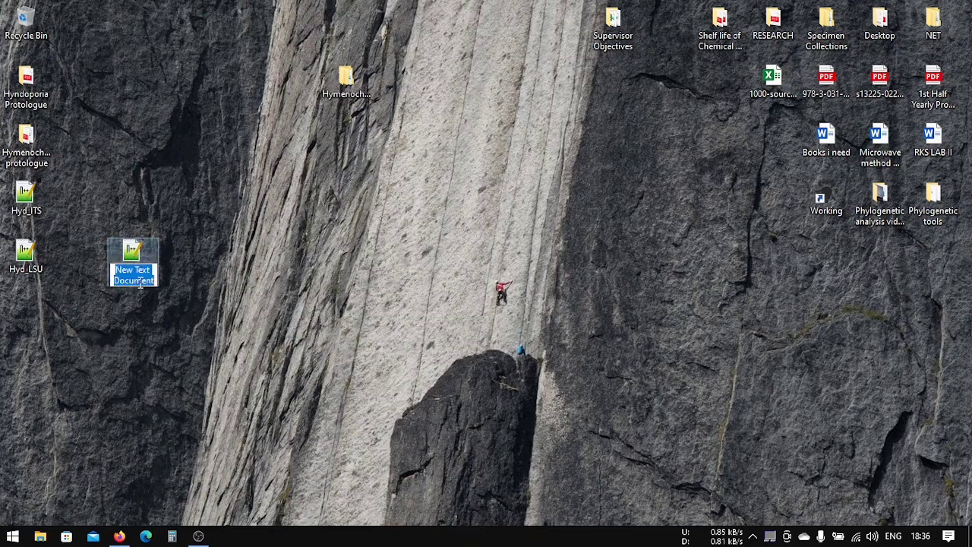
{"action": "type", "text": "Hyd1"}
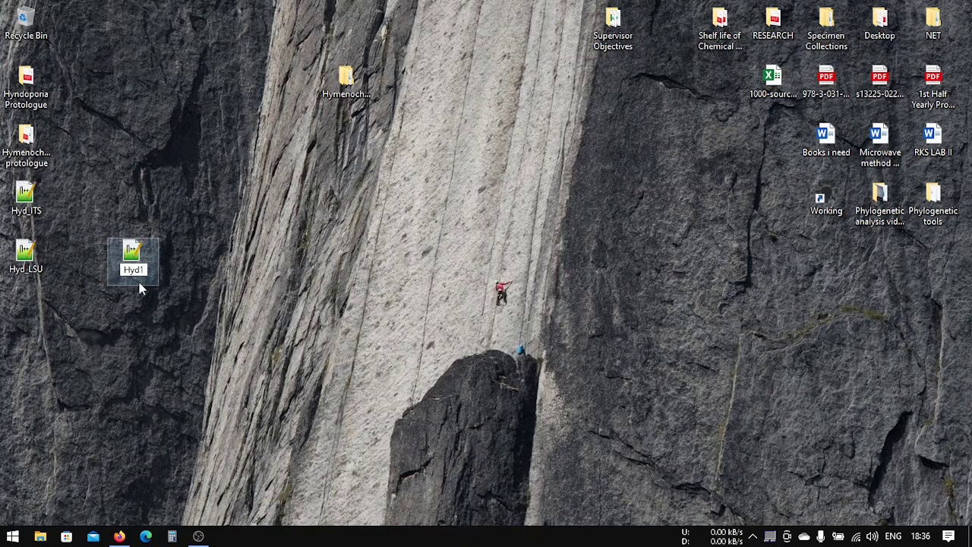
{"action": "type", "text": "_LSU"}
{"action": "key", "text": "Return"}
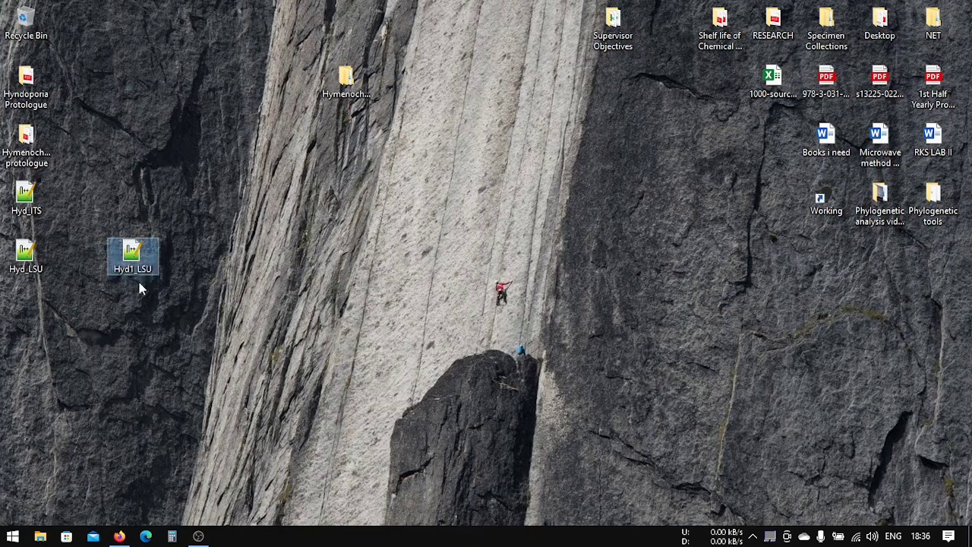
Paste the copied 28S sequence into Hyd1_LSU in Notepad++, save the file and close the editor
{"action": "key", "text": "ctrl+v"}
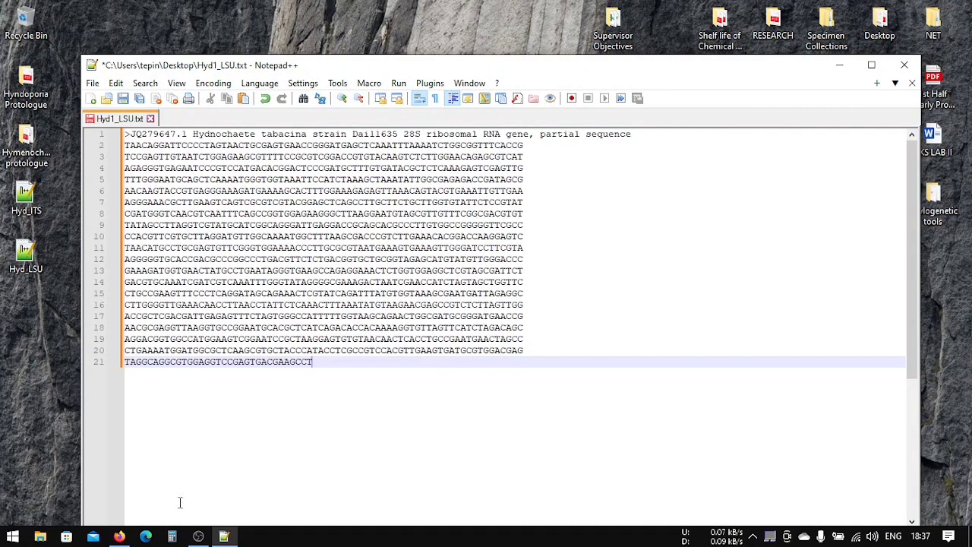
{"action": "left_click", "coordinate": [122, 98]}
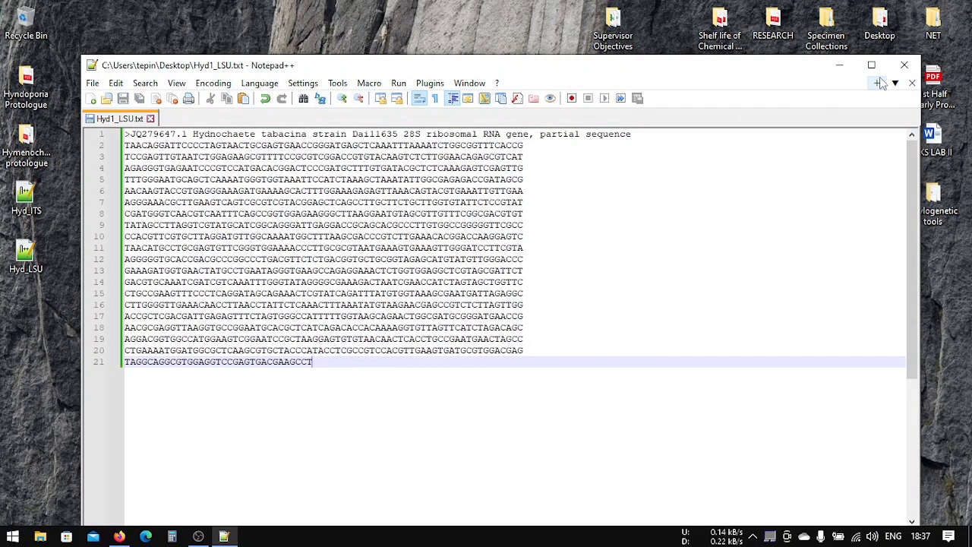
{"action": "left_click", "coordinate": [904, 64]}
Create a second text document on the Desktop and name it Hyd1_ITS
{"action": "right_click", "coordinate": [225, 278]}
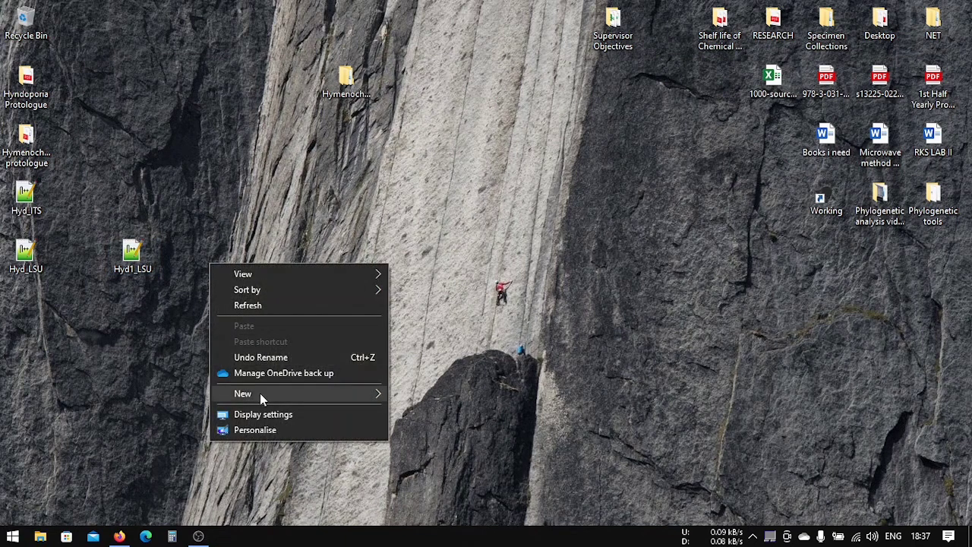
{"action": "mouse_move", "coordinate": [260, 392]}
{"action": "left_click", "coordinate": [429, 362]}
{"action": "type", "text": "Hyd1_ITS"}
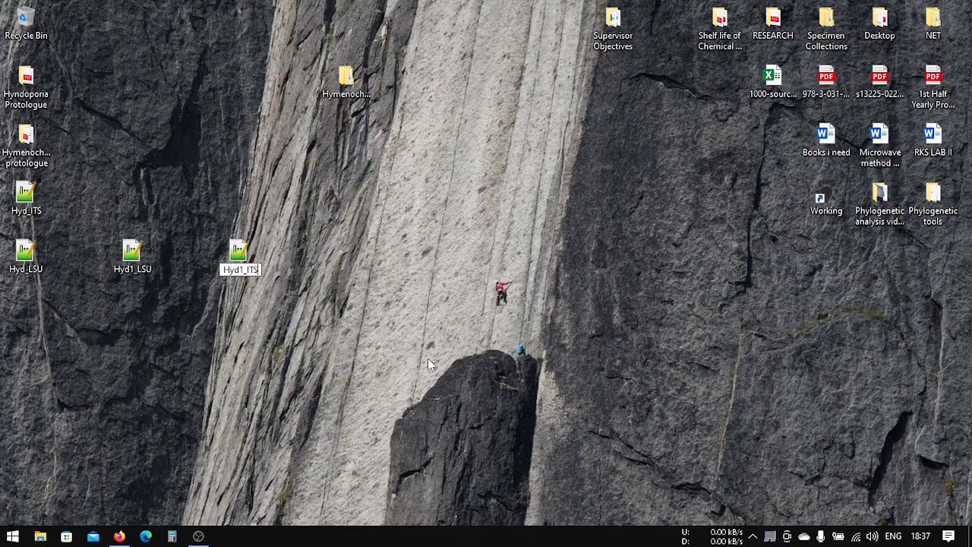
{"action": "key", "text": "Return"}
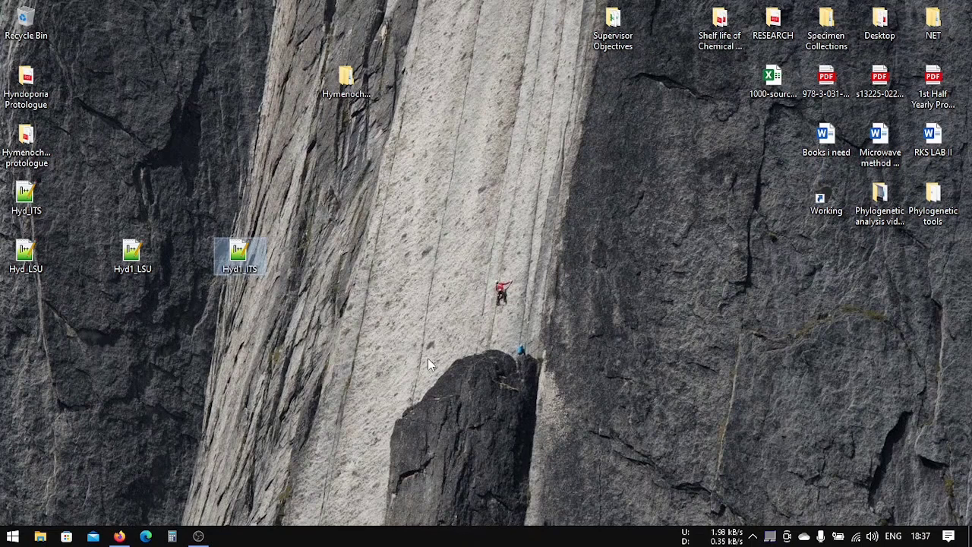
Return to Firefox, close the 28S record page and copy the full FASTA header and sequence of the Dai11635 ITS record
{"action": "left_click", "coordinate": [120, 536]}
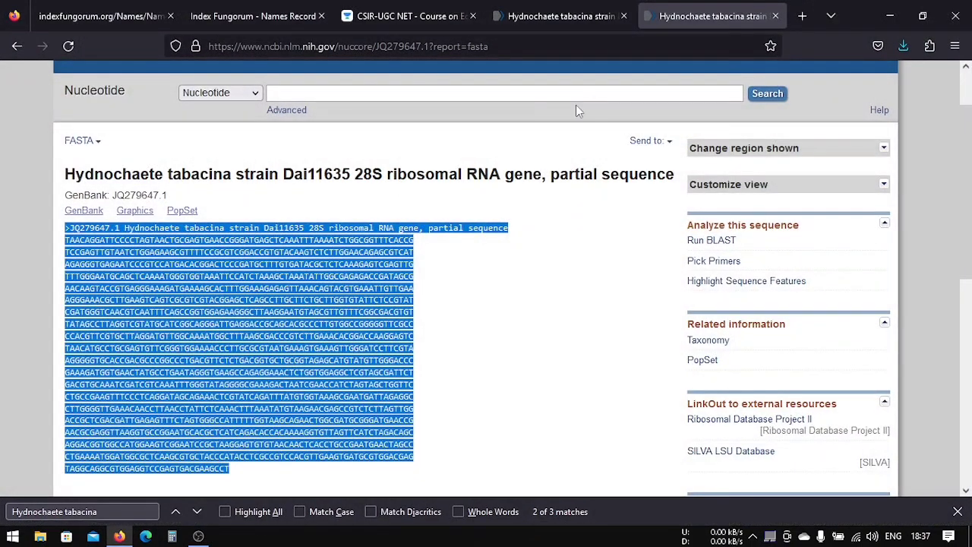
{"action": "left_click", "coordinate": [775, 16]}
{"action": "scroll", "coordinate": [103, 253], "scroll_direction": "down", "scroll_amount": 2}
{"action": "left_click_drag", "start_coordinate": [65, 194], "coordinate": [105, 343]}
{"action": "right_click", "coordinate": [113, 311]}
{"action": "left_click", "coordinate": [170, 322]}
{"action": "left_click", "coordinate": [889, 15]}
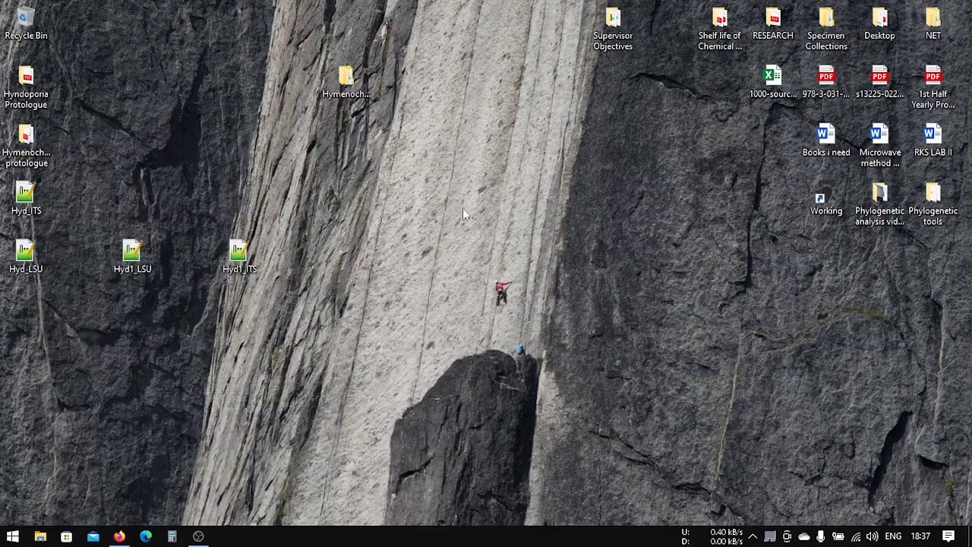
Paste the copied ITS sequence into Hyd1_ITS in Notepad++, save it, and close both text files and the editor
{"action": "double_click", "coordinate": [249, 258]}
{"action": "type", "text": ">JQ279563.1 Hydnochaete tabacina strain Dai11635 internal transcribed spacer 1, partial sequence; 5.8S ribosomal RNA gene, complete sequence; and internal transcribed spacer 2, partial sequence CTGAGGTTACCGGGGGTGAGATTTAGGTGACTTGCTGCTGGCGCCCTTGGGTGTATGTGCACAGCCATCT GACTCGCCTTCGTTCCTTCTATCAACCCCTGTGCACTATATTAGGATTAGAGAGAAGCGCATCGTTTAGG GATTAACCTAGTATTTGTGGGTCCCACCTCGGAGAAAGGTTAATCTGTGATCGGCGACGCGTGGTACCT CGACGTCCTTCTTAACTACAAACCACAATAGTCTTGTCAGAATGATAGTCCCCTAGTTGGACGCTAAATG TAATACAACTTTCAACAACGGATCTCTTGGCTCTCGCATCGATGAAGAACGCAGCGAAATGCGATAAGTA ATGTGAATTGCAGAATTCAGTGAATCATCGAATCTTTGAACGCACCTTGCGCCCTTTGGTATTCCGAAGG GCACGCCTGTTTGAGTGTCATGTTAACCTCAATCTATCAGCTTTTTTGCTGGTTGGATTGGATTTGGGAG TCTGCTGGCCCTCTTGGGGTTGGCTCTCCTTGAATGCATGAGTGAGCATCTGGCTCGCGTCGCTAGTGTG ATAGTATTCATCATTAGCTGCGCTTGCCTAACGGGCTTGCTTTCGAACCGTCTTTTTTGACAACTTTTGA CATAT"}
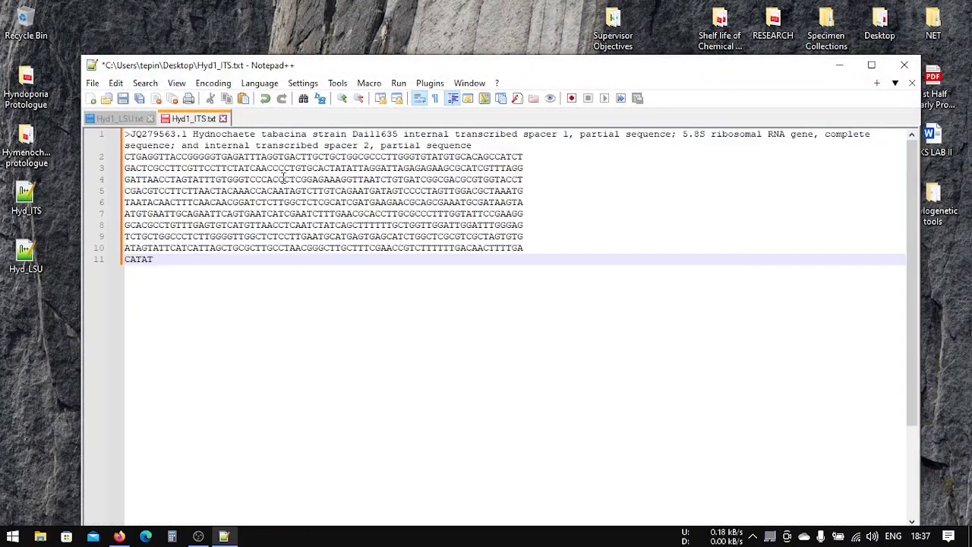
{"action": "left_click", "coordinate": [123, 100]}
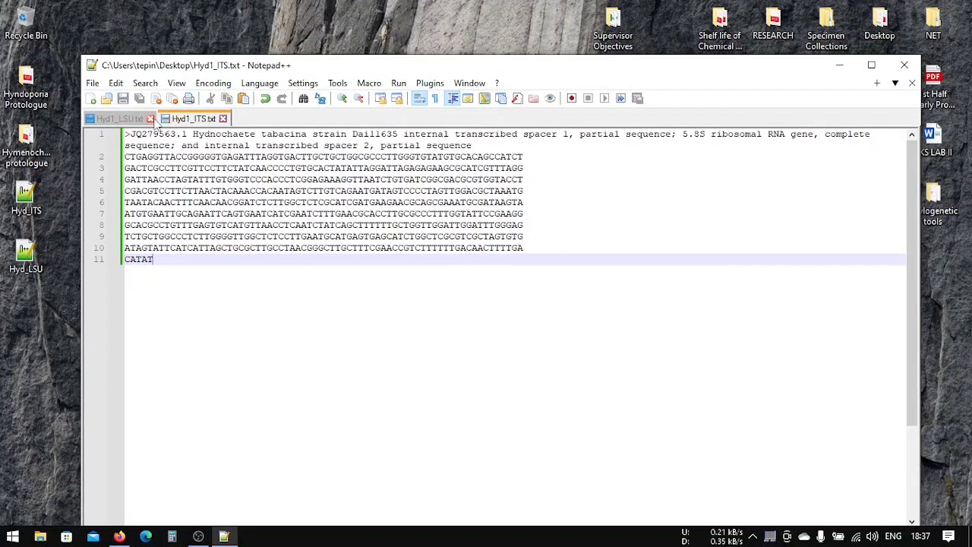
{"action": "left_click", "coordinate": [150, 118]}
{"action": "left_click", "coordinate": [149, 119]}
{"action": "left_click", "coordinate": [871, 65]}
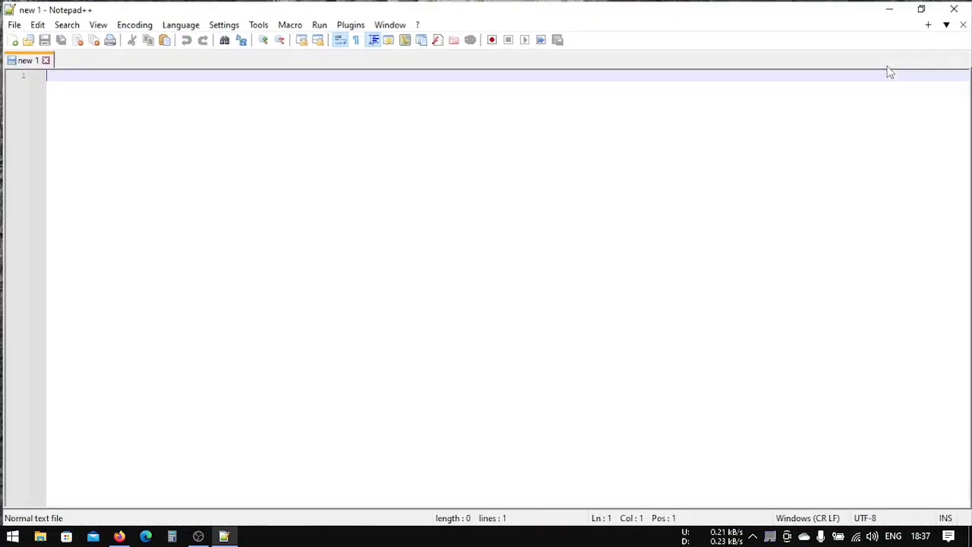
{"action": "left_click", "coordinate": [953, 9]}
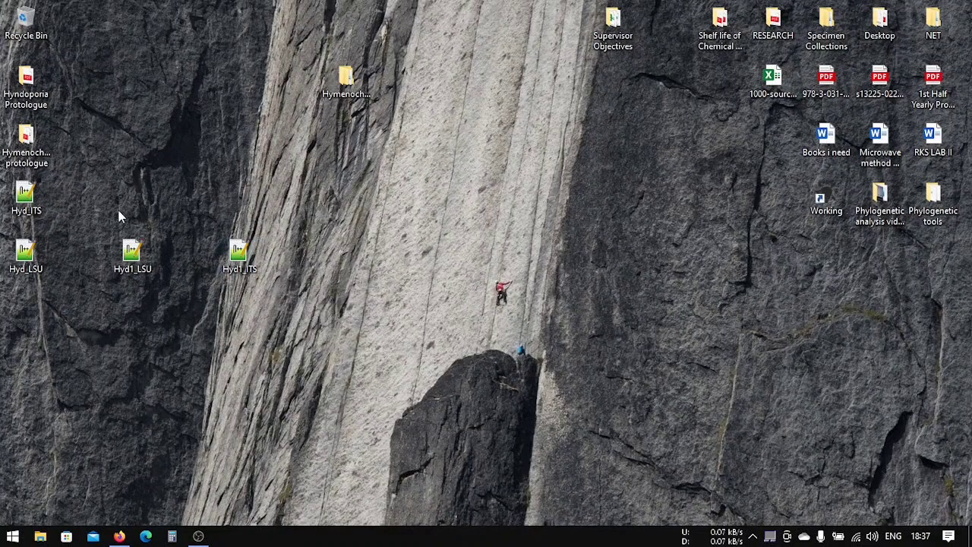
Return to the Hydnochaete ITS results in Firefox and additionally select the He245 ITS and Cui9185 28S records
{"action": "left_click", "coordinate": [121, 535]}
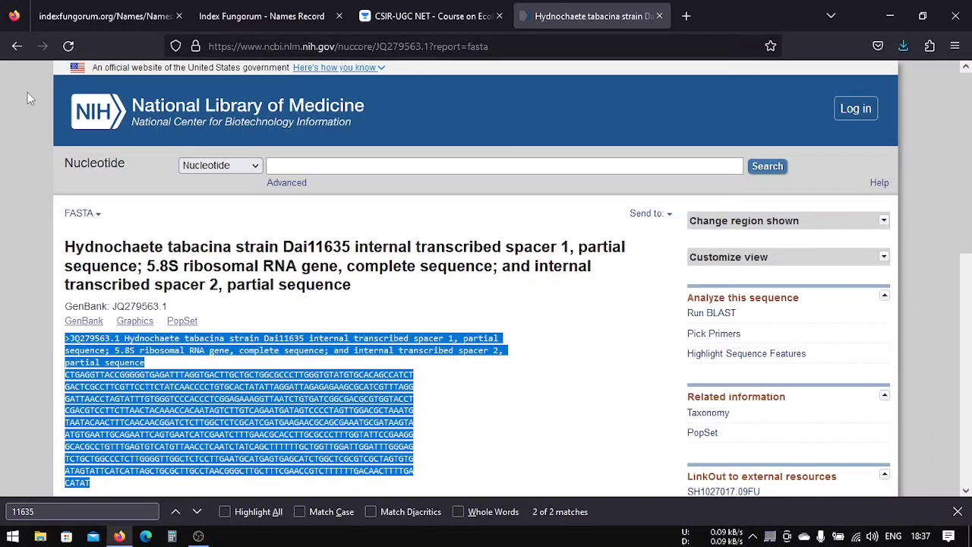
{"action": "left_click", "coordinate": [17, 46]}
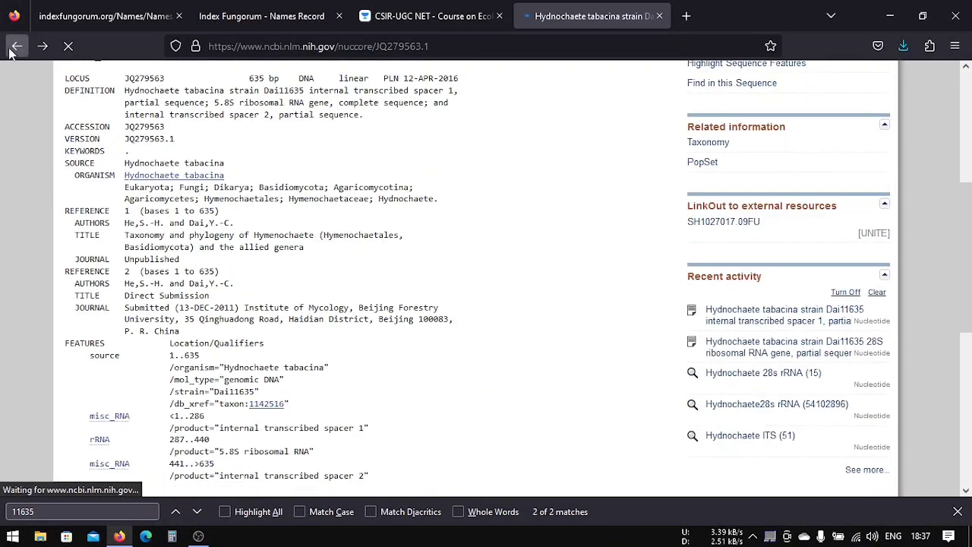
{"action": "left_click", "coordinate": [12, 47]}
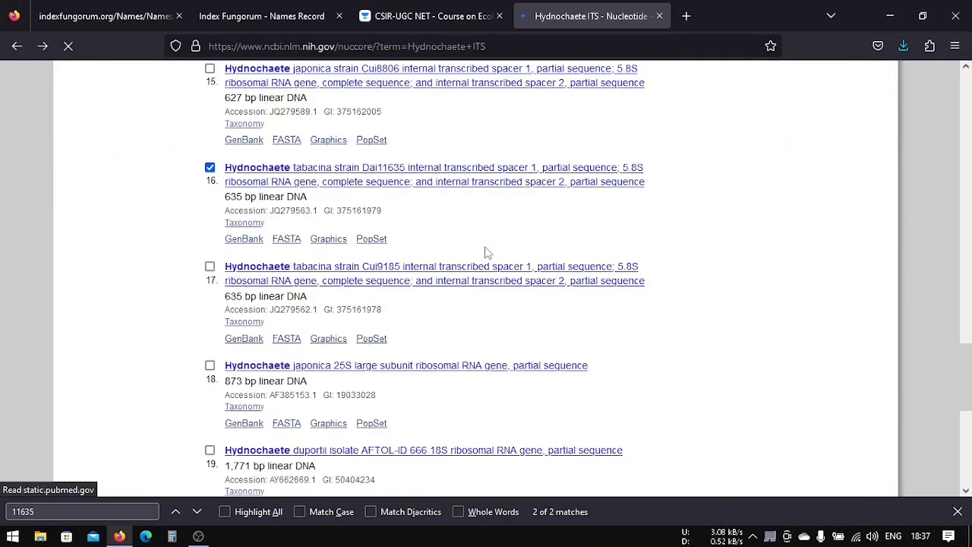
{"action": "scroll", "coordinate": [192, 188], "scroll_direction": "up", "scroll_amount": 2}
{"action": "left_click", "coordinate": [209, 187]}
{"action": "left_click", "coordinate": [210, 98]}
{"action": "scroll", "coordinate": [213, 210], "scroll_direction": "up", "scroll_amount": 2}
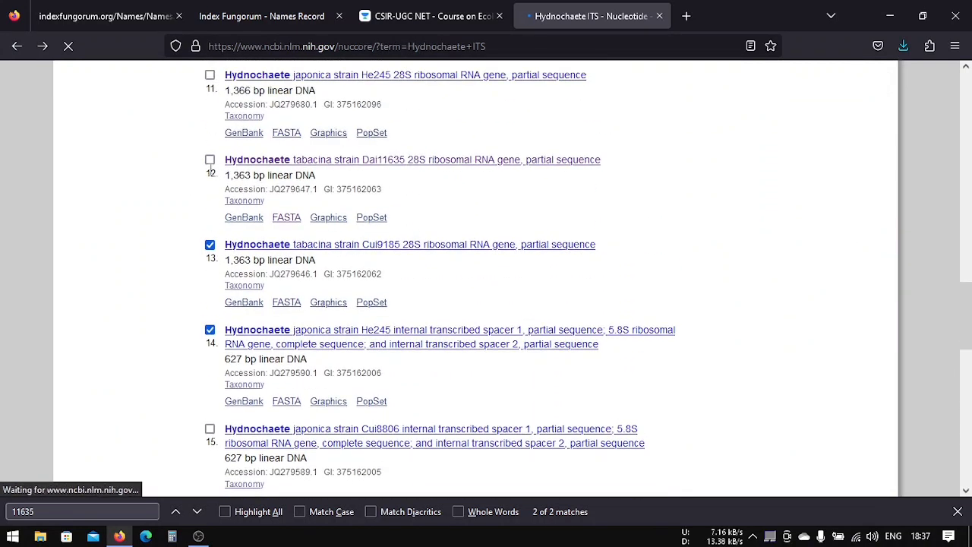
{"action": "left_click", "coordinate": [425, 16]}
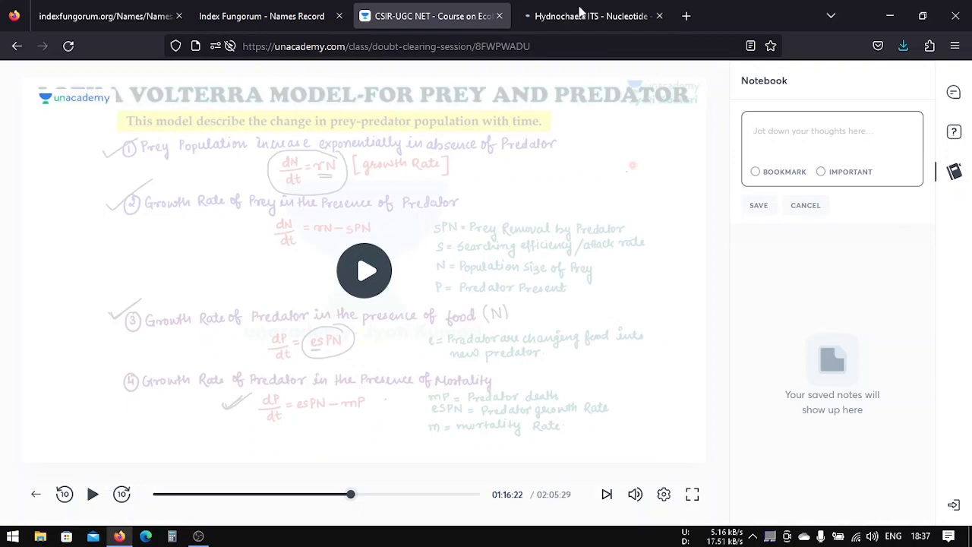
{"action": "left_click", "coordinate": [581, 11]}
Export the selected nucleotide records as complete records to a FASTA file named A on the Desktop
{"action": "scroll", "coordinate": [651, 225], "scroll_direction": "up", "scroll_amount": 10}
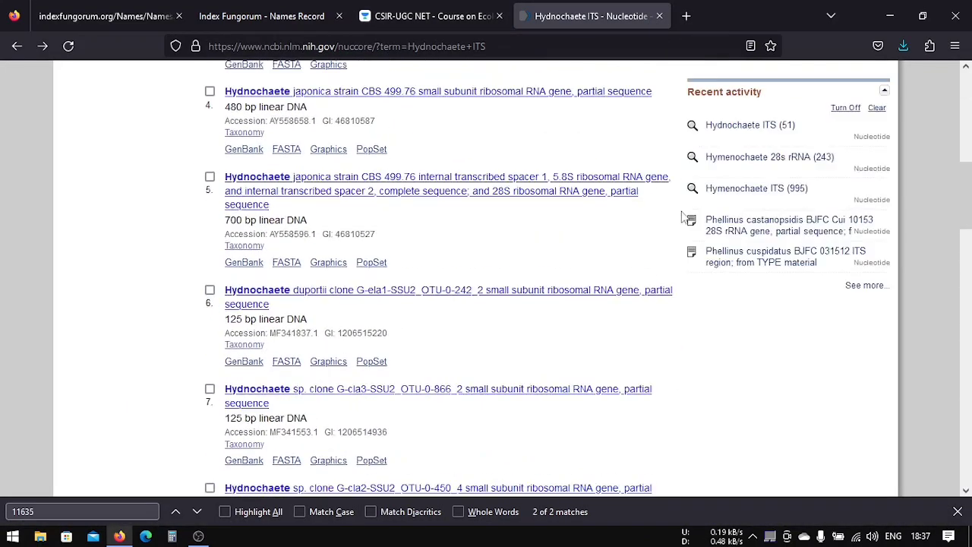
{"action": "scroll", "coordinate": [668, 170], "scroll_direction": "up", "scroll_amount": 3}
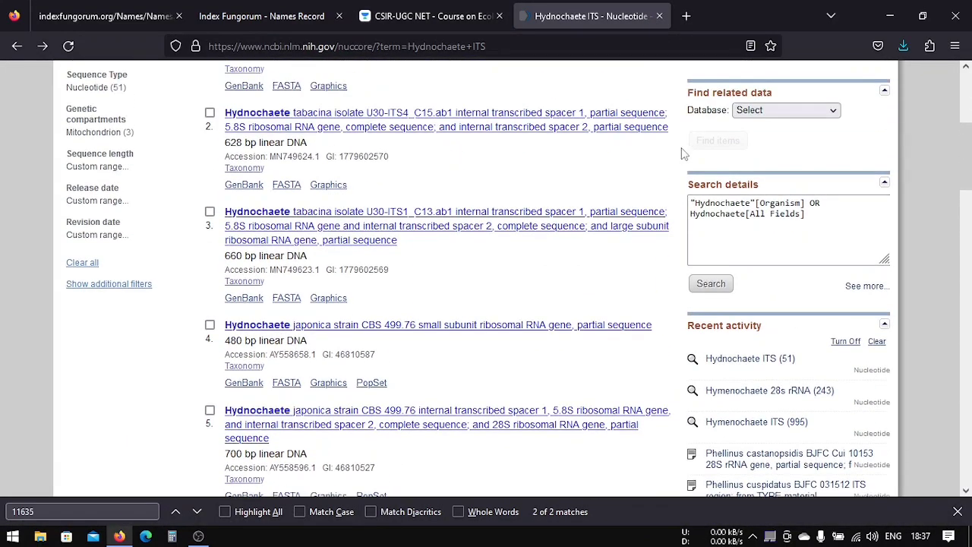
{"action": "scroll", "coordinate": [686, 165], "scroll_direction": "up", "scroll_amount": 4}
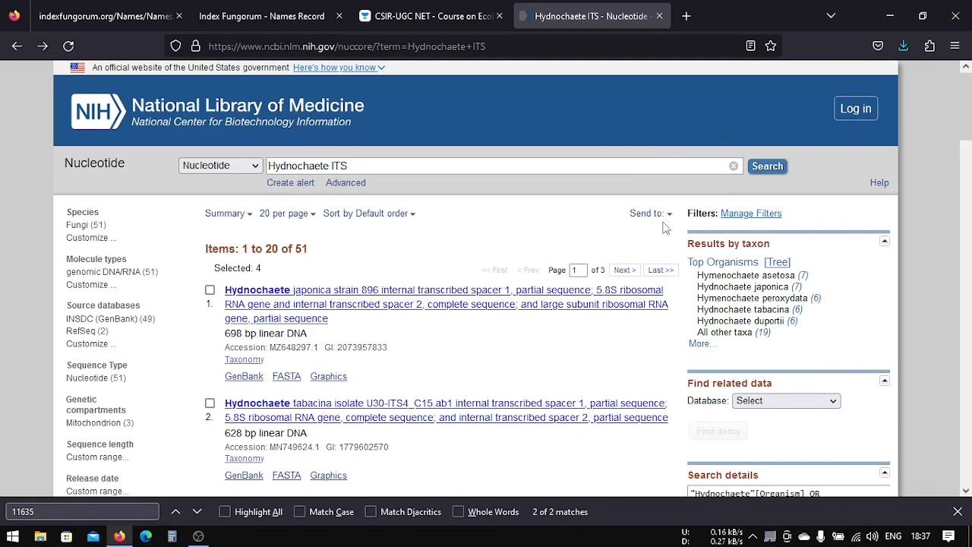
{"action": "left_click", "coordinate": [668, 214]}
{"action": "left_click", "coordinate": [583, 301]}
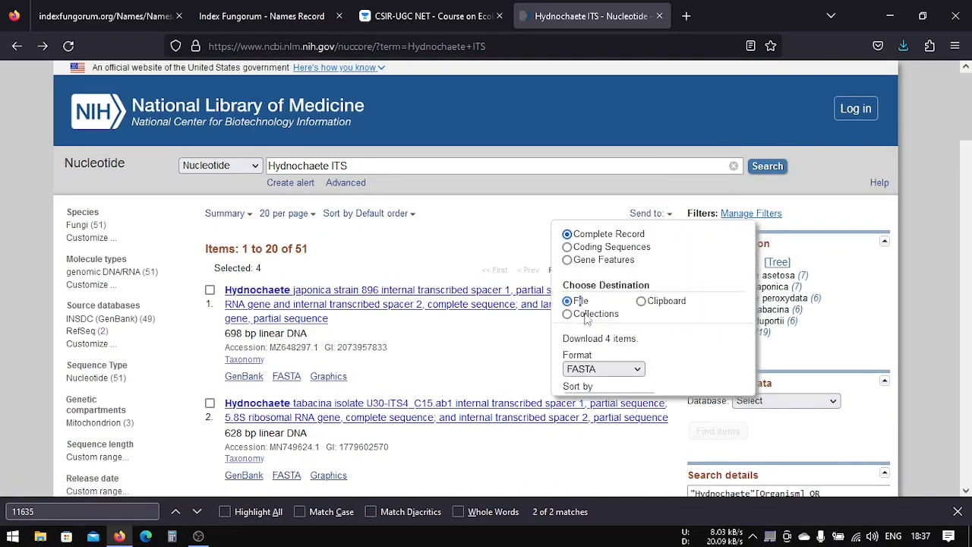
{"action": "left_click", "coordinate": [589, 444]}
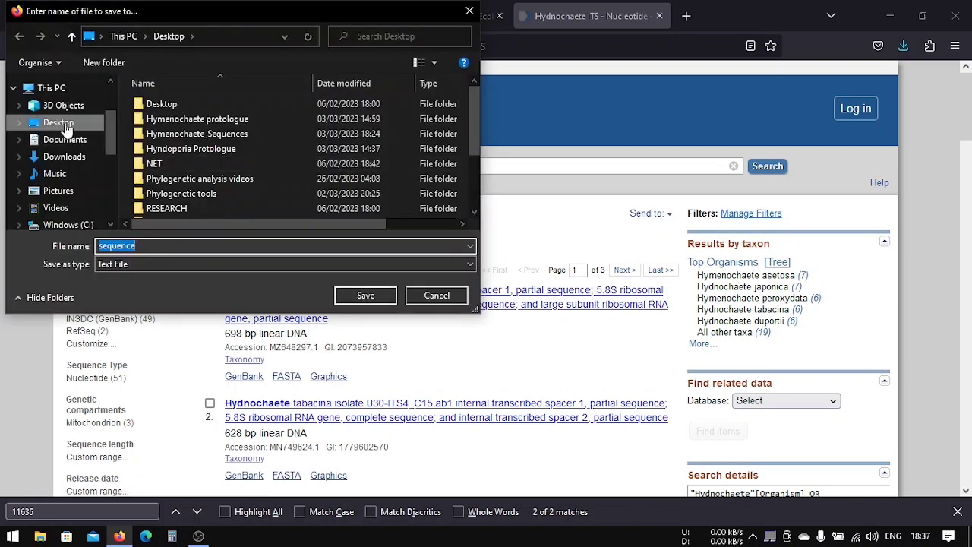
{"action": "type", "text": "A"}
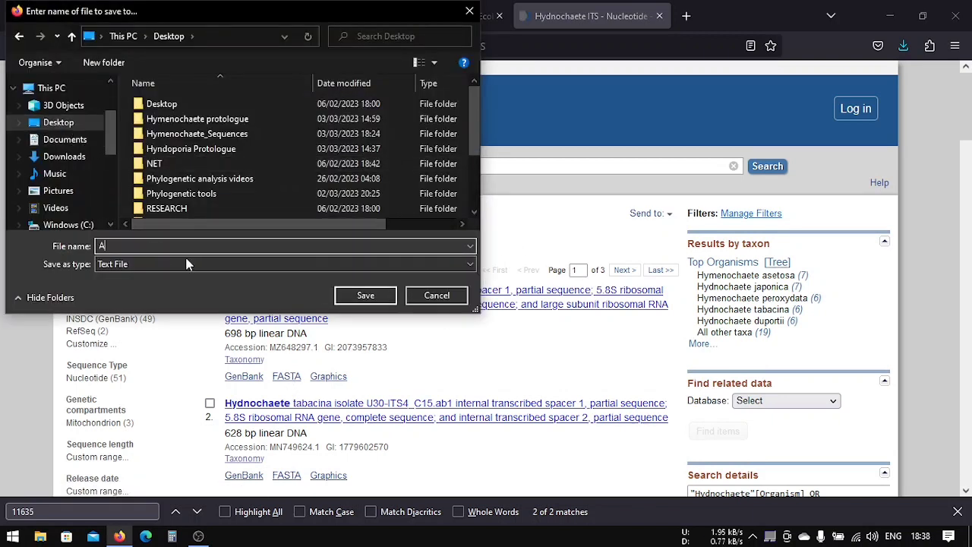
{"action": "left_click", "coordinate": [353, 299]}
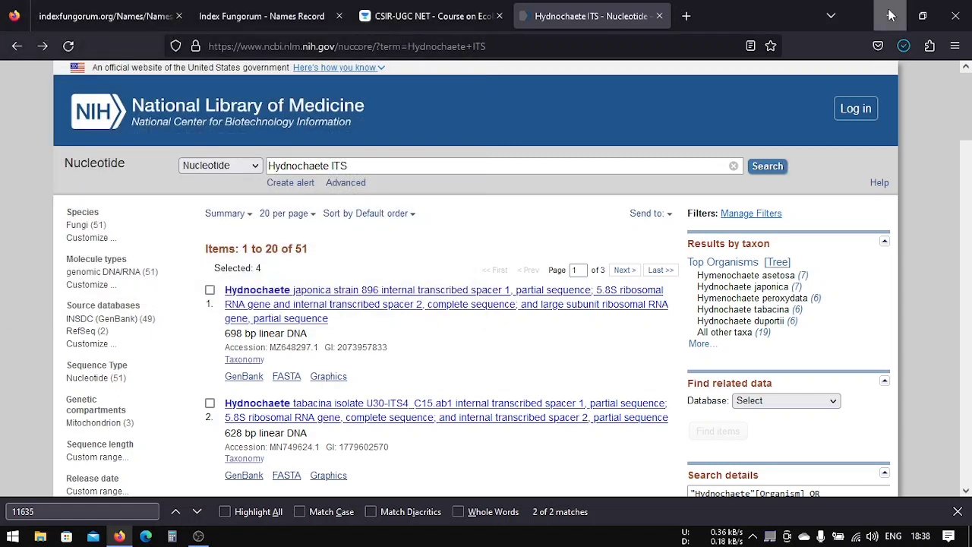
Open A.fasta from the Desktop in Notepad++, examine each sequence entry through to the end, and close the editor
{"action": "left_click", "coordinate": [890, 15]}
{"action": "double_click", "coordinate": [29, 308]}
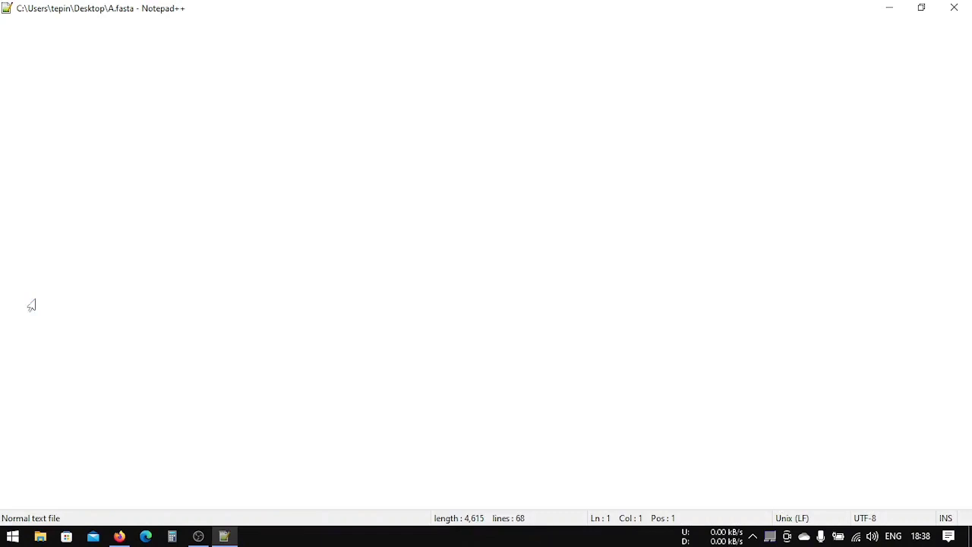
{"action": "left_click", "coordinate": [111, 133]}
{"action": "left_click", "coordinate": [113, 244]}
{"action": "left_click", "coordinate": [112, 392]}
{"action": "scroll", "coordinate": [152, 364], "scroll_direction": "down", "scroll_amount": 2}
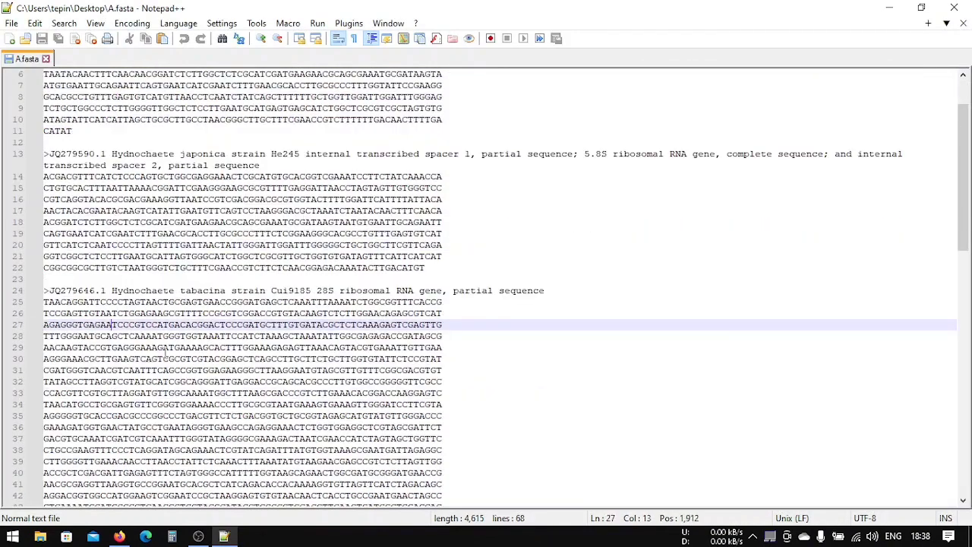
{"action": "scroll", "coordinate": [165, 351], "scroll_direction": "down", "scroll_amount": 7}
{"action": "left_click", "coordinate": [131, 393]}
{"action": "scroll", "coordinate": [212, 369], "scroll_direction": "down", "scroll_amount": 9}
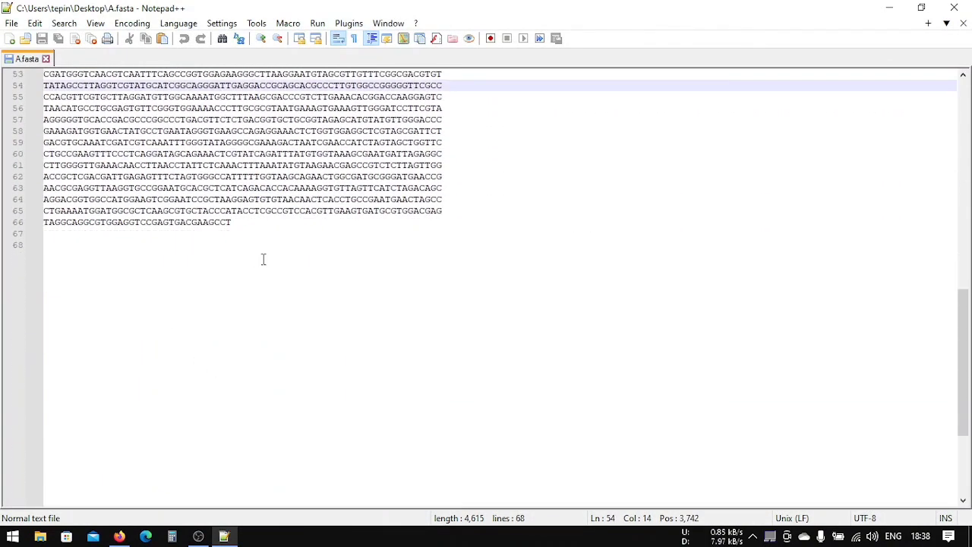
{"action": "left_click", "coordinate": [954, 8]}
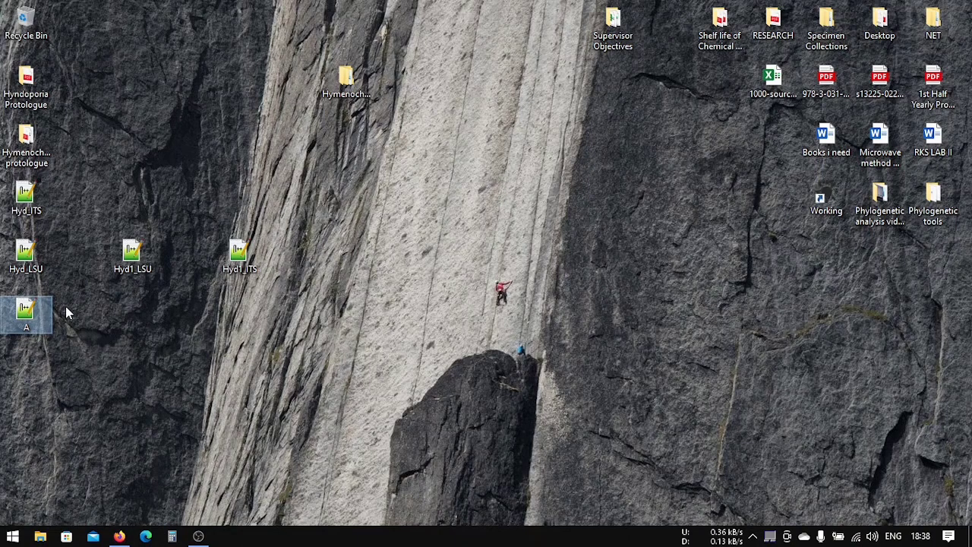
Permanently delete file A from the Desktop, along with Hyd_ITS, Hyd_LSU, Hyd1_ITS and Hyd1_LSU after grouping them together
{"action": "key", "text": "shift+Delete"}
{"action": "key", "text": "Return"}
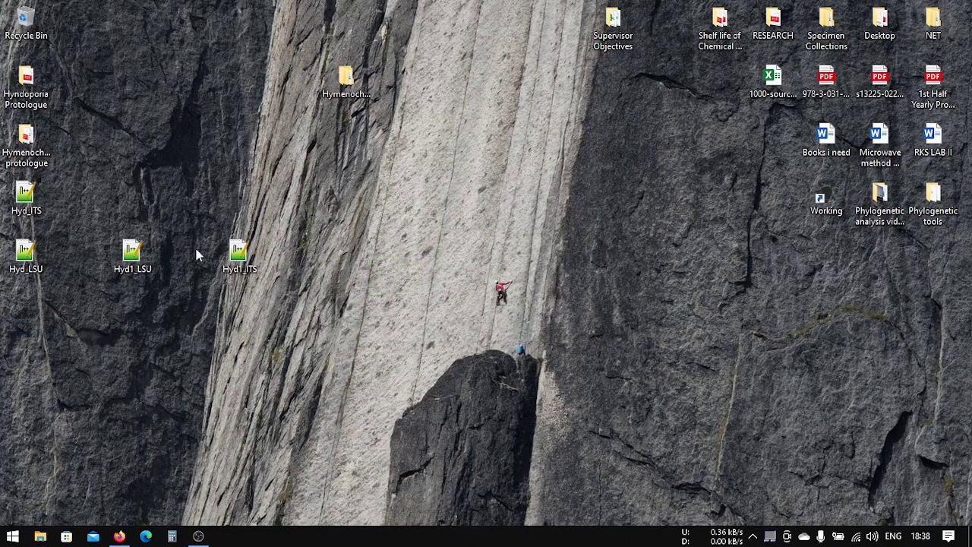
{"action": "left_click_drag", "start_coordinate": [87, 183], "coordinate": [38, 253]}
{"action": "left_click_drag", "start_coordinate": [37, 203], "coordinate": [311, 201]}
{"action": "left_click_drag", "start_coordinate": [133, 253], "coordinate": [188, 254]}
{"action": "left_click", "coordinate": [220, 304]}
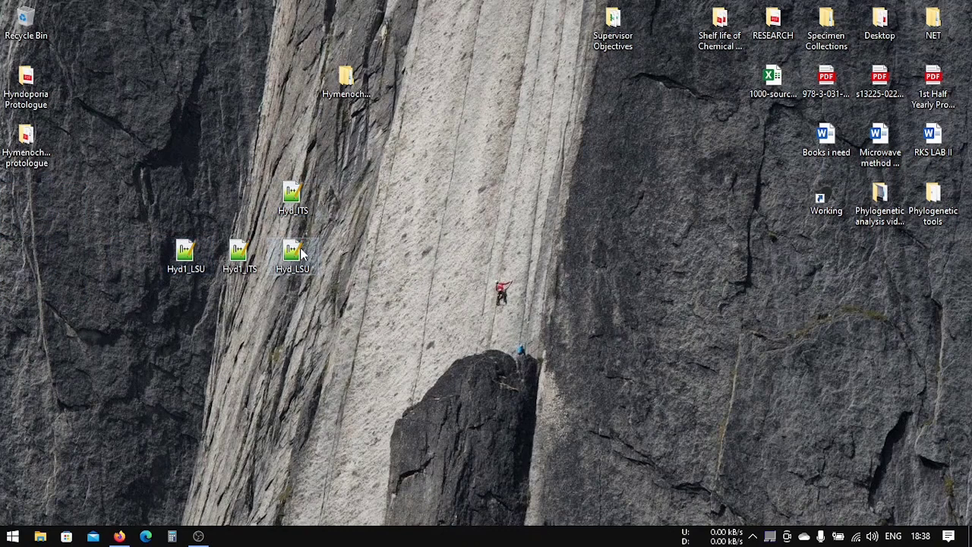
{"action": "left_click_drag", "start_coordinate": [351, 176], "coordinate": [155, 301]}
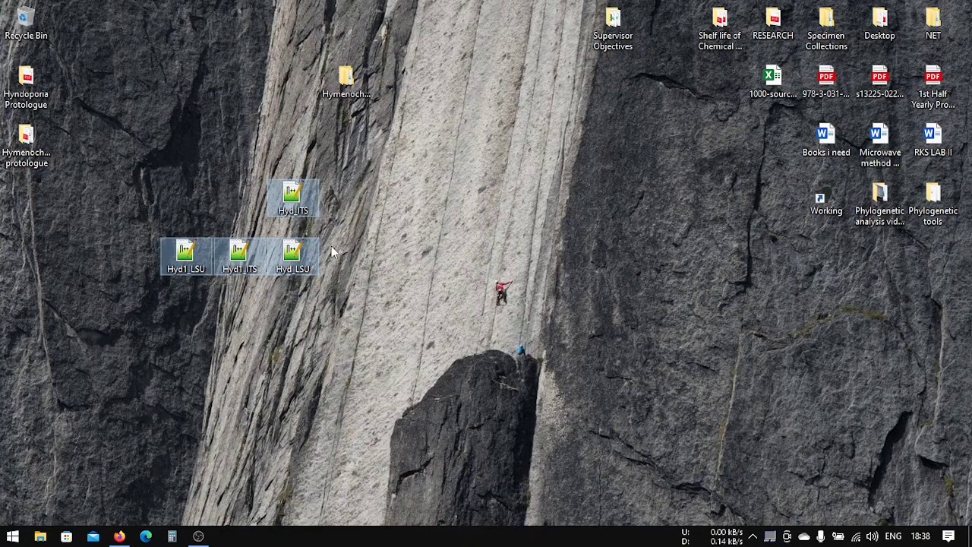
{"action": "key", "text": "shift+Delete"}
{"action": "key", "text": "Return"}
Open the LSU_ITS folder inside Hymenochaete_Sequences and maximize the window to view its FASTA files
{"action": "double_click", "coordinate": [346, 77]}
{"action": "left_click", "coordinate": [212, 202]}
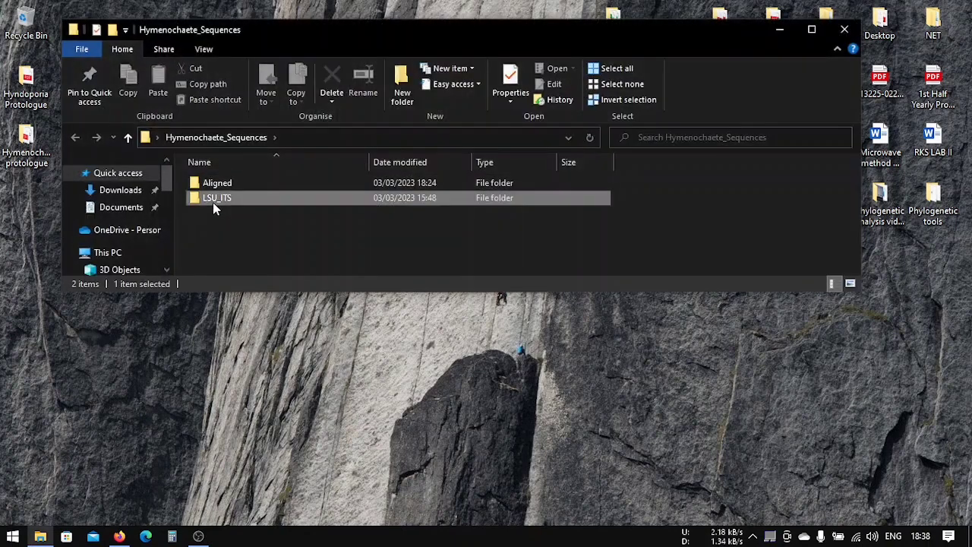
{"action": "double_click", "coordinate": [213, 202]}
{"action": "left_click", "coordinate": [811, 29]}
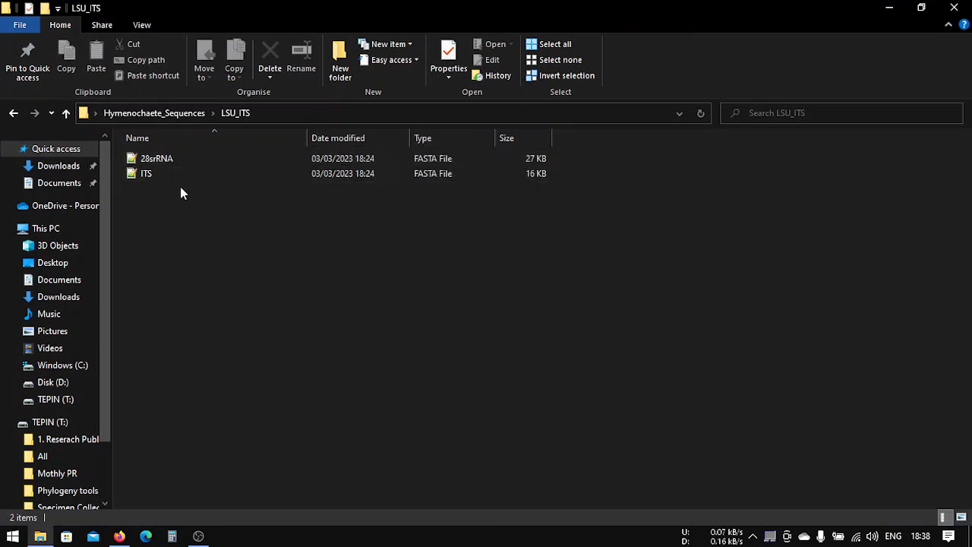
{"action": "left_click_drag", "start_coordinate": [173, 238], "coordinate": [180, 218]}
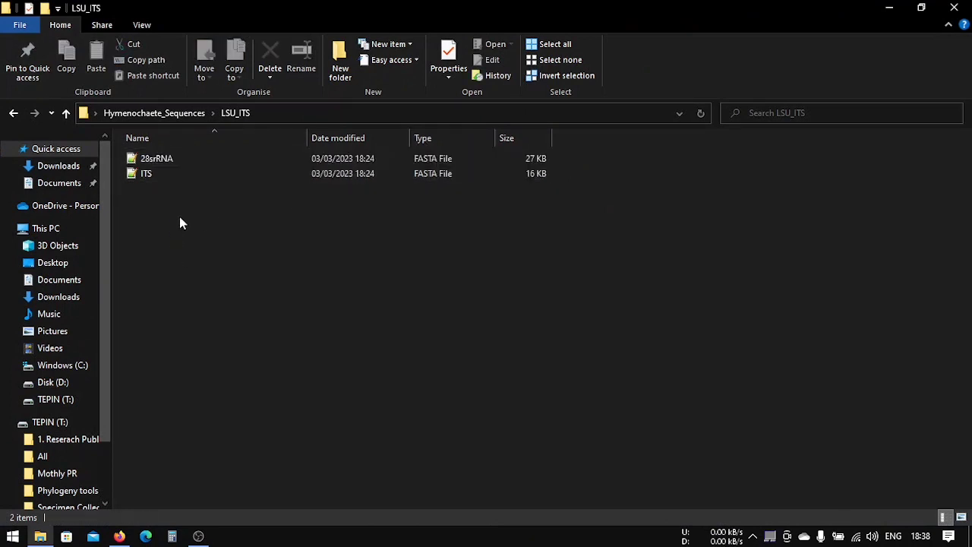